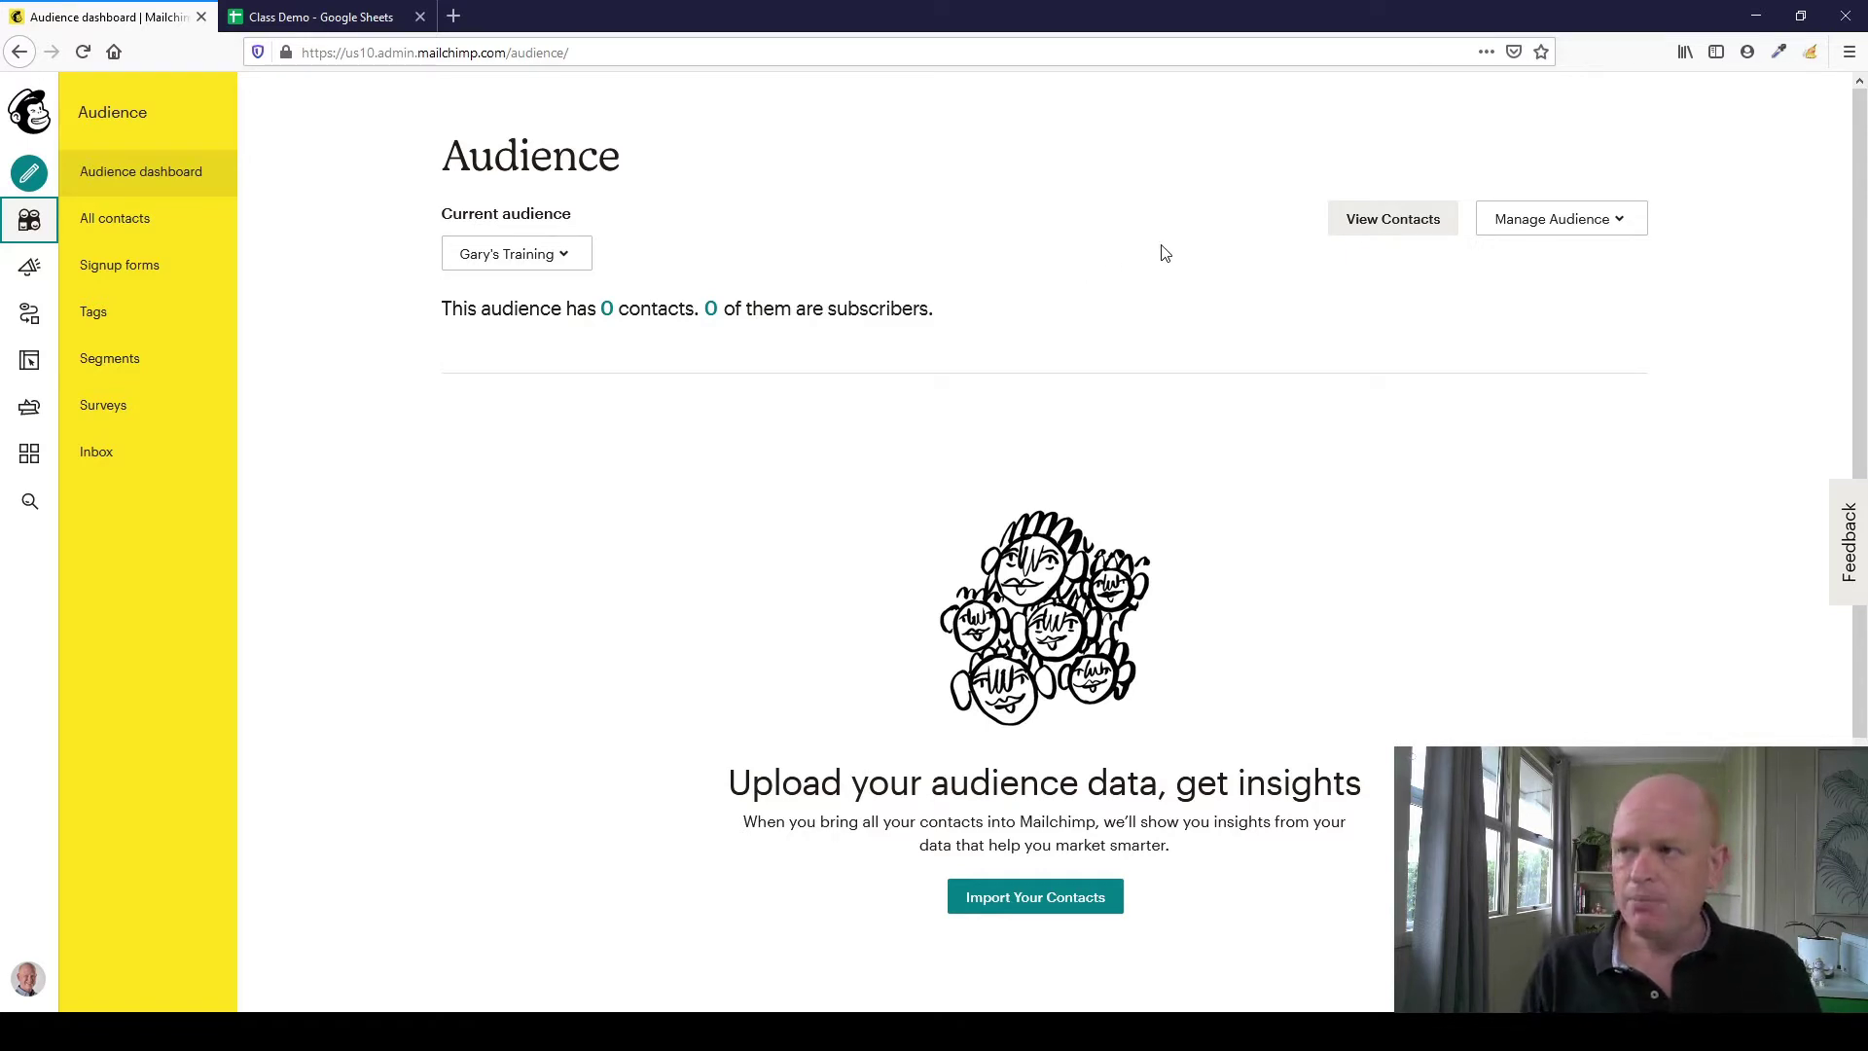
# Open the form for adding a single subscriber to the current audience.
pyautogui.click(1383, 224)
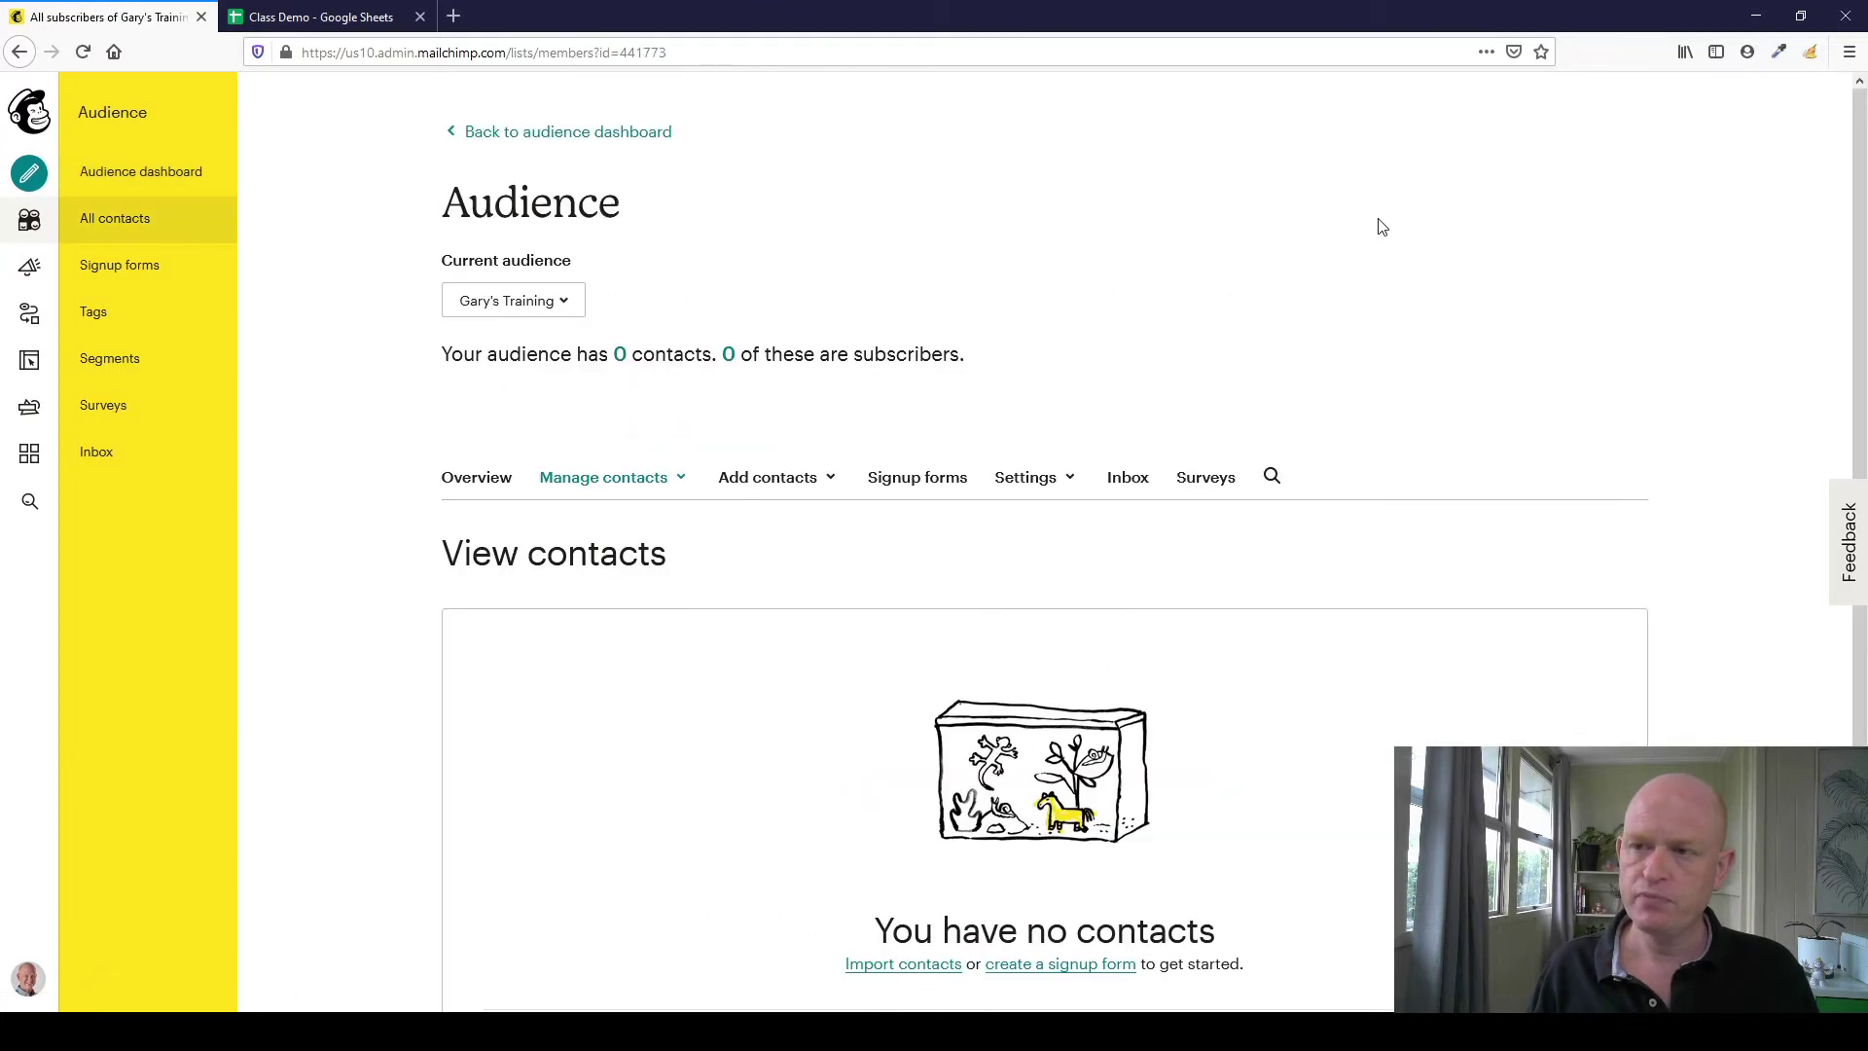
pyautogui.scroll(-2, 616, 367)
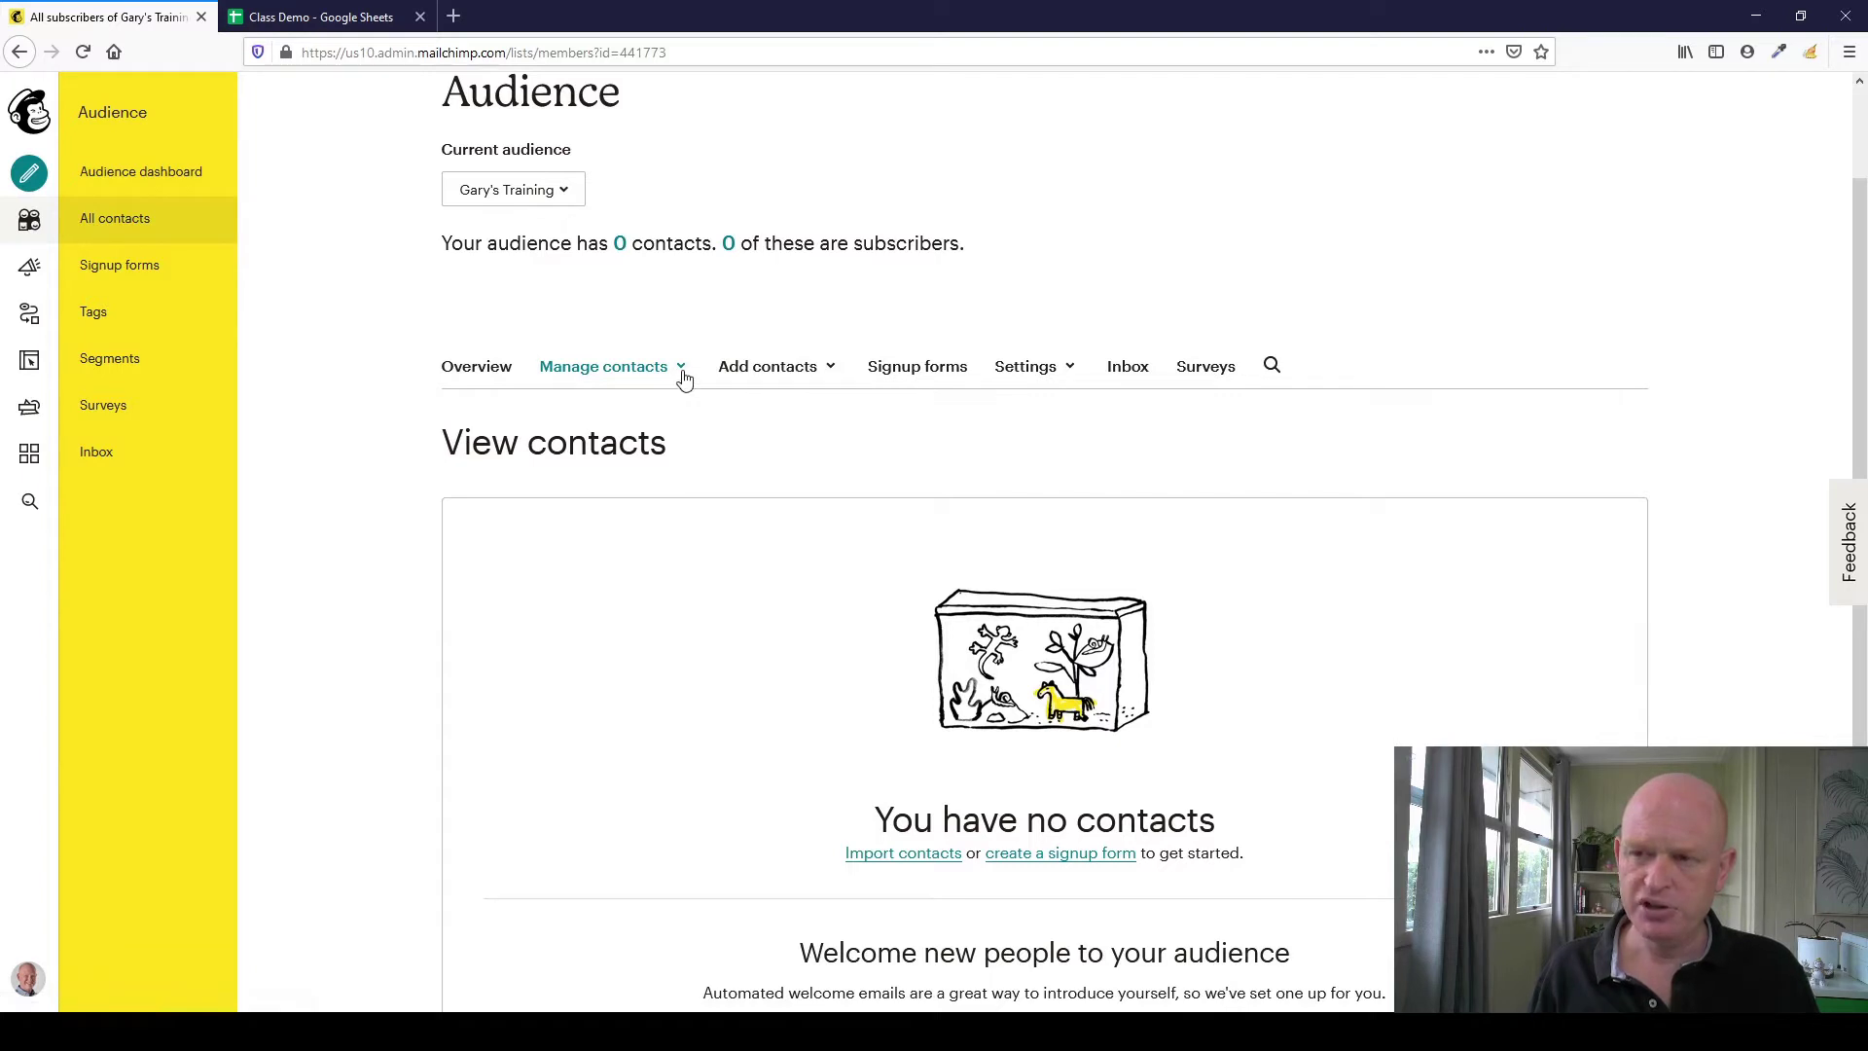
pyautogui.click(834, 377)
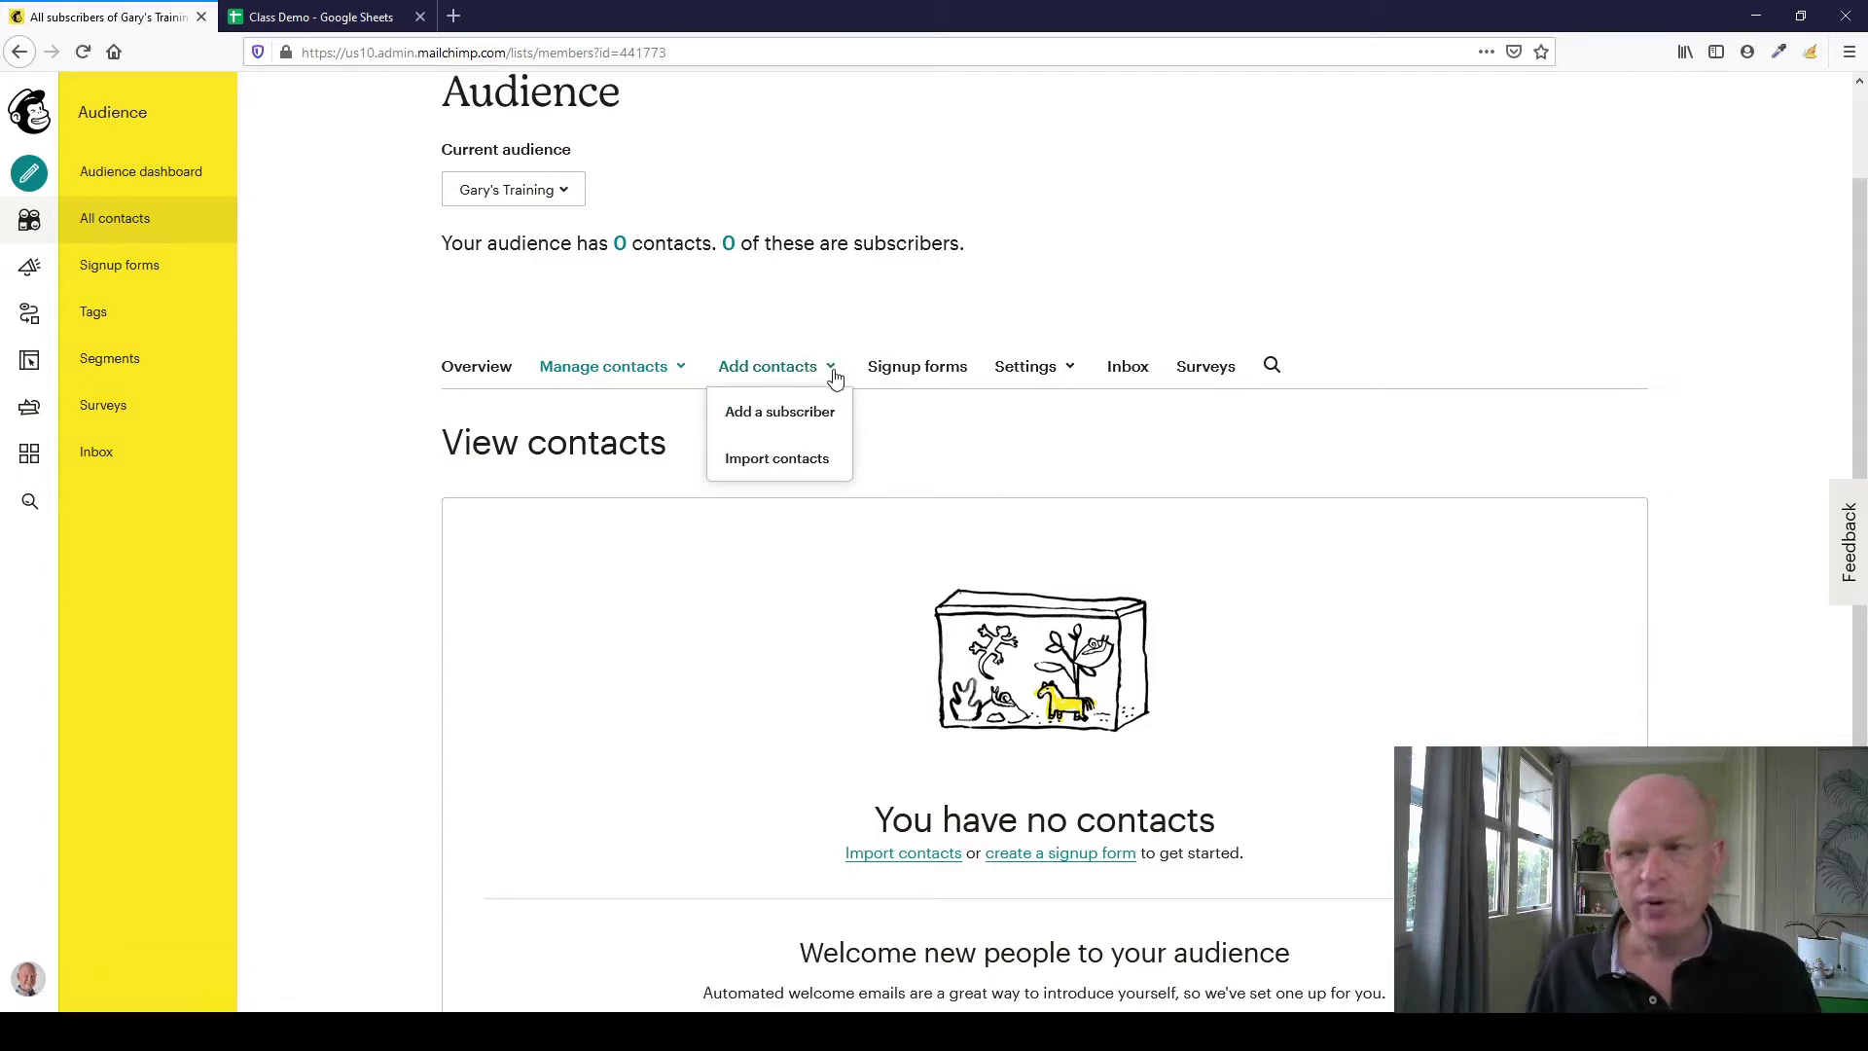
pyautogui.click(809, 428)
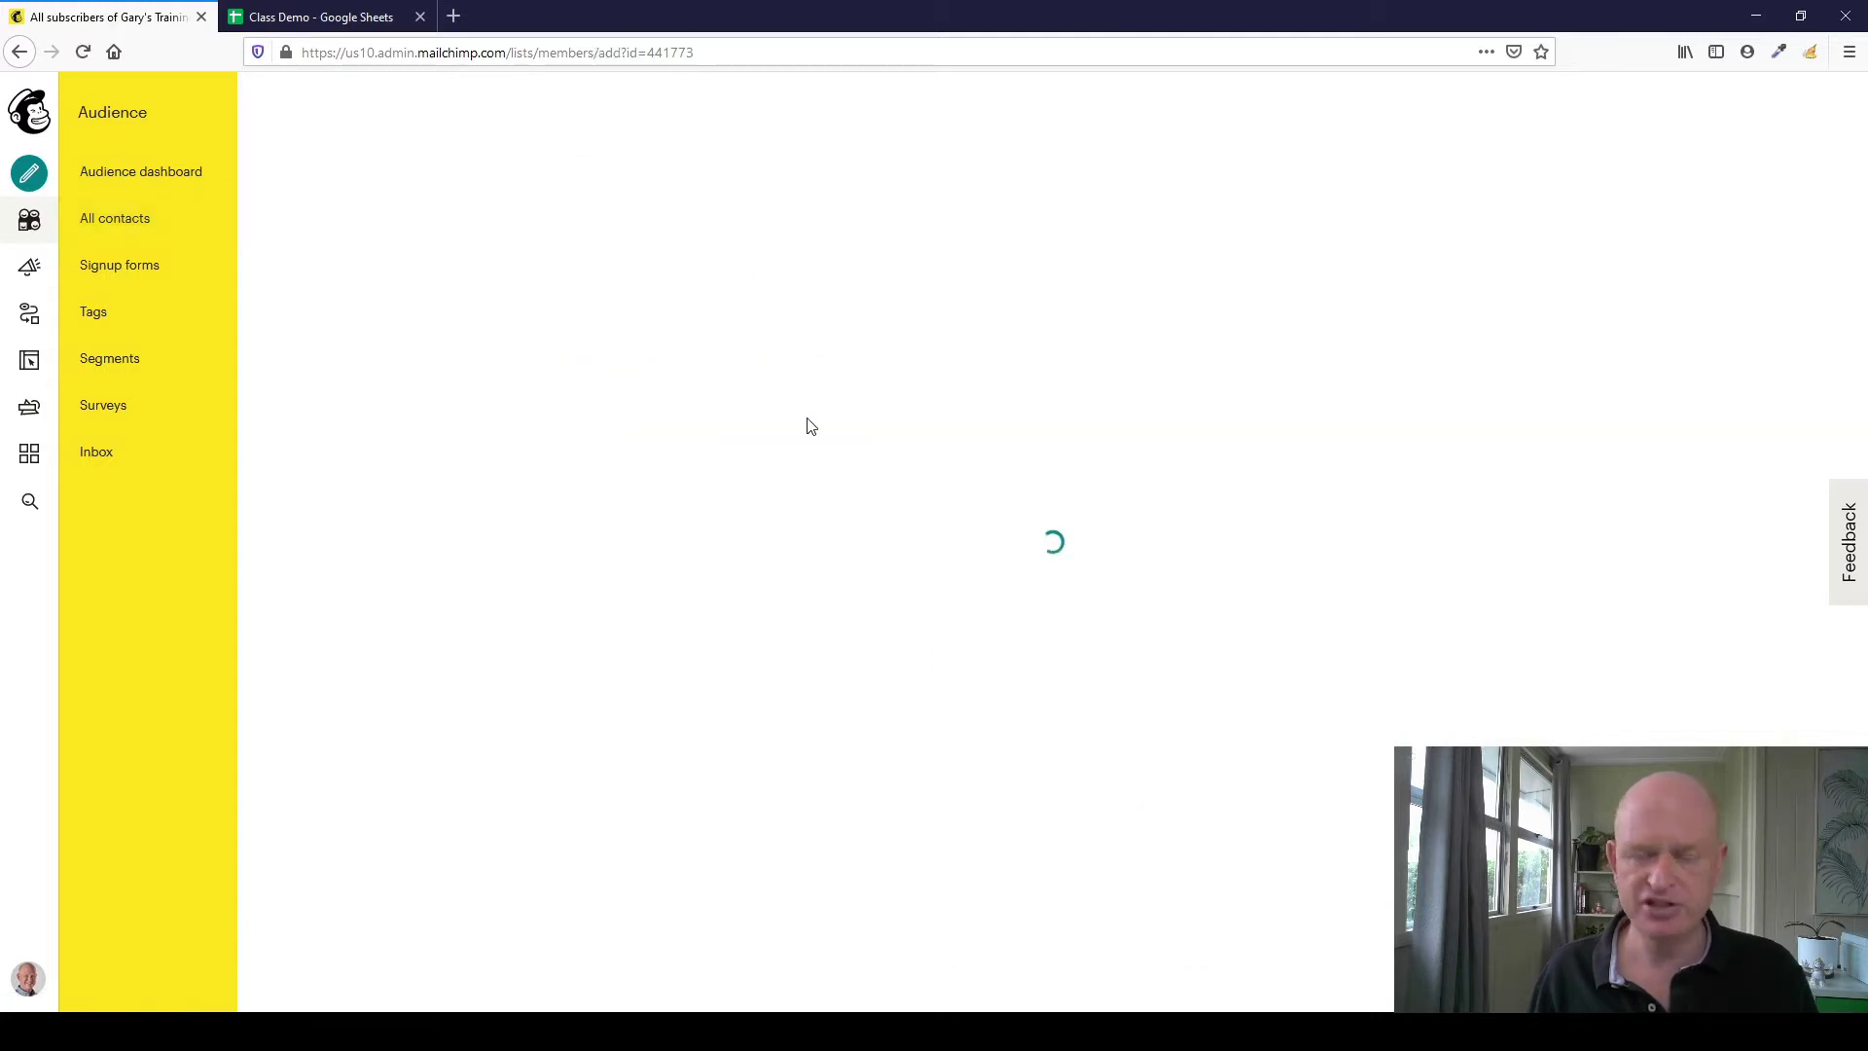
# Examine the Add subscriber form's contact fields, tags and permission options, and the available ways of adding contacts.
pyautogui.scroll(-3, 717, 479)
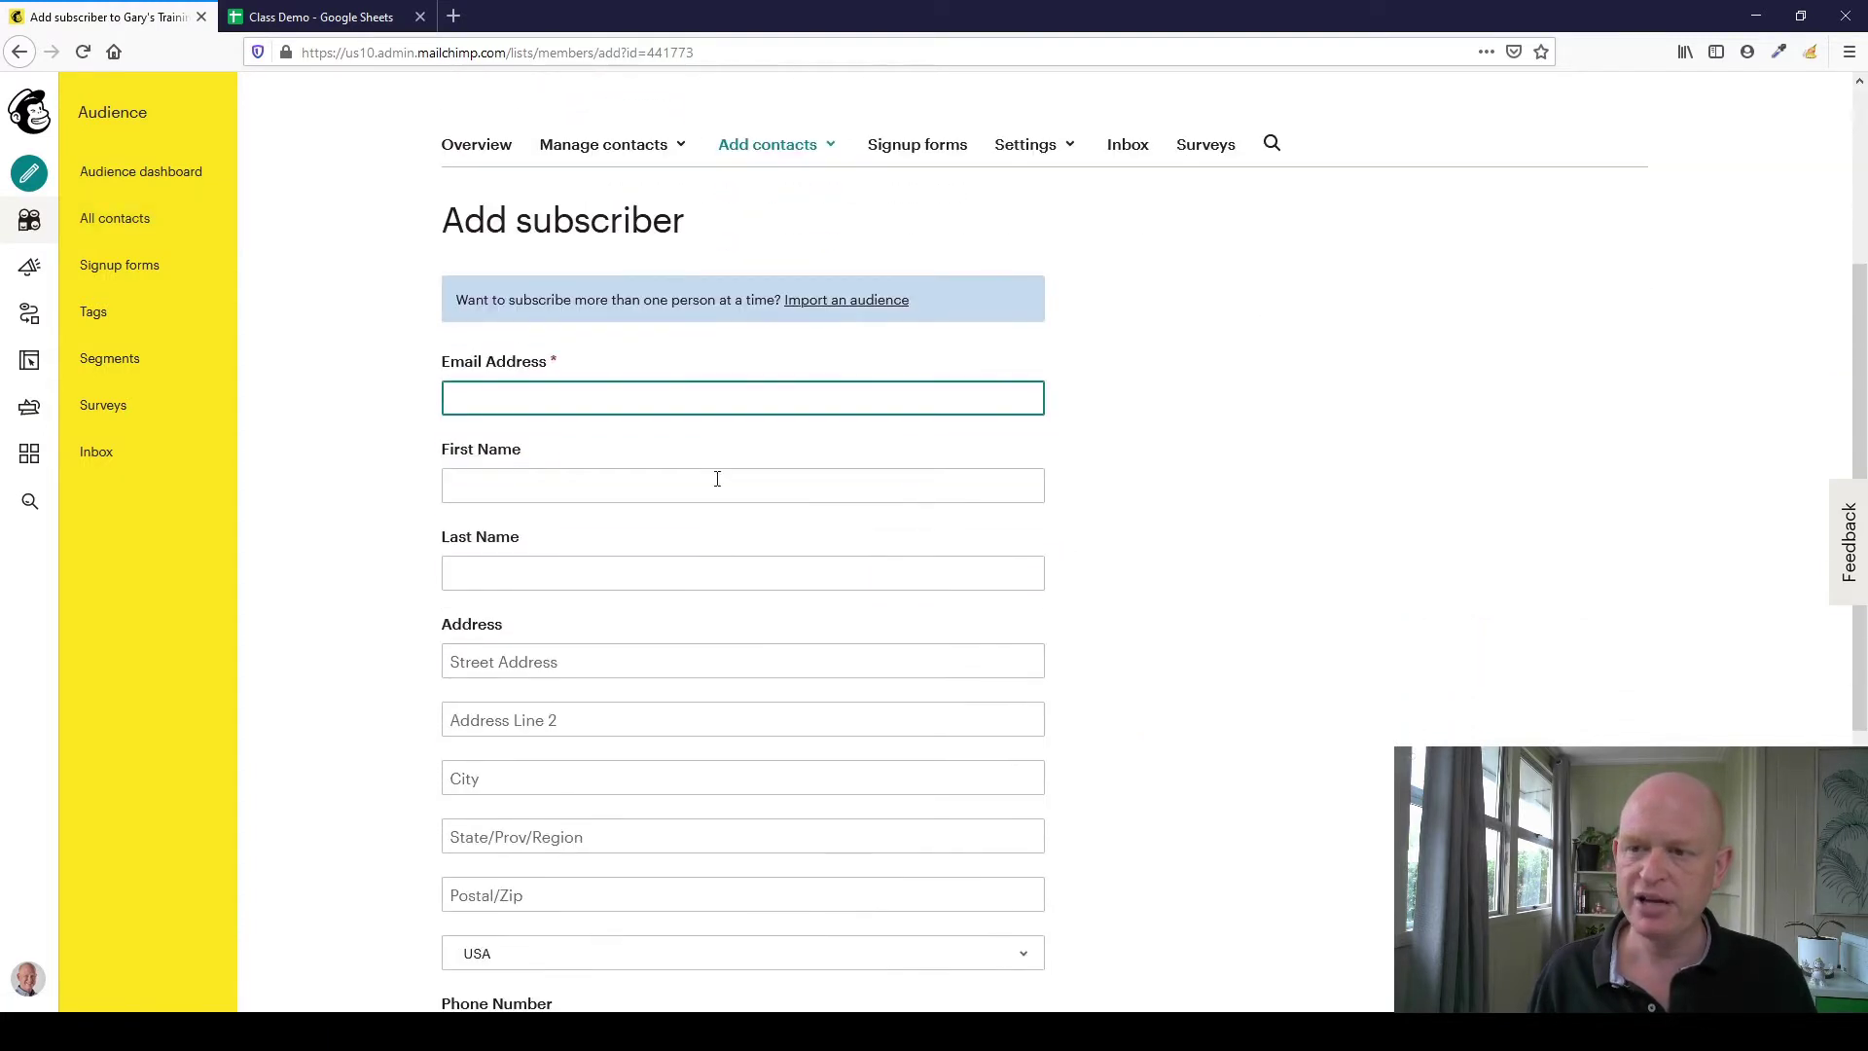
pyautogui.scroll(-3, 726, 437)
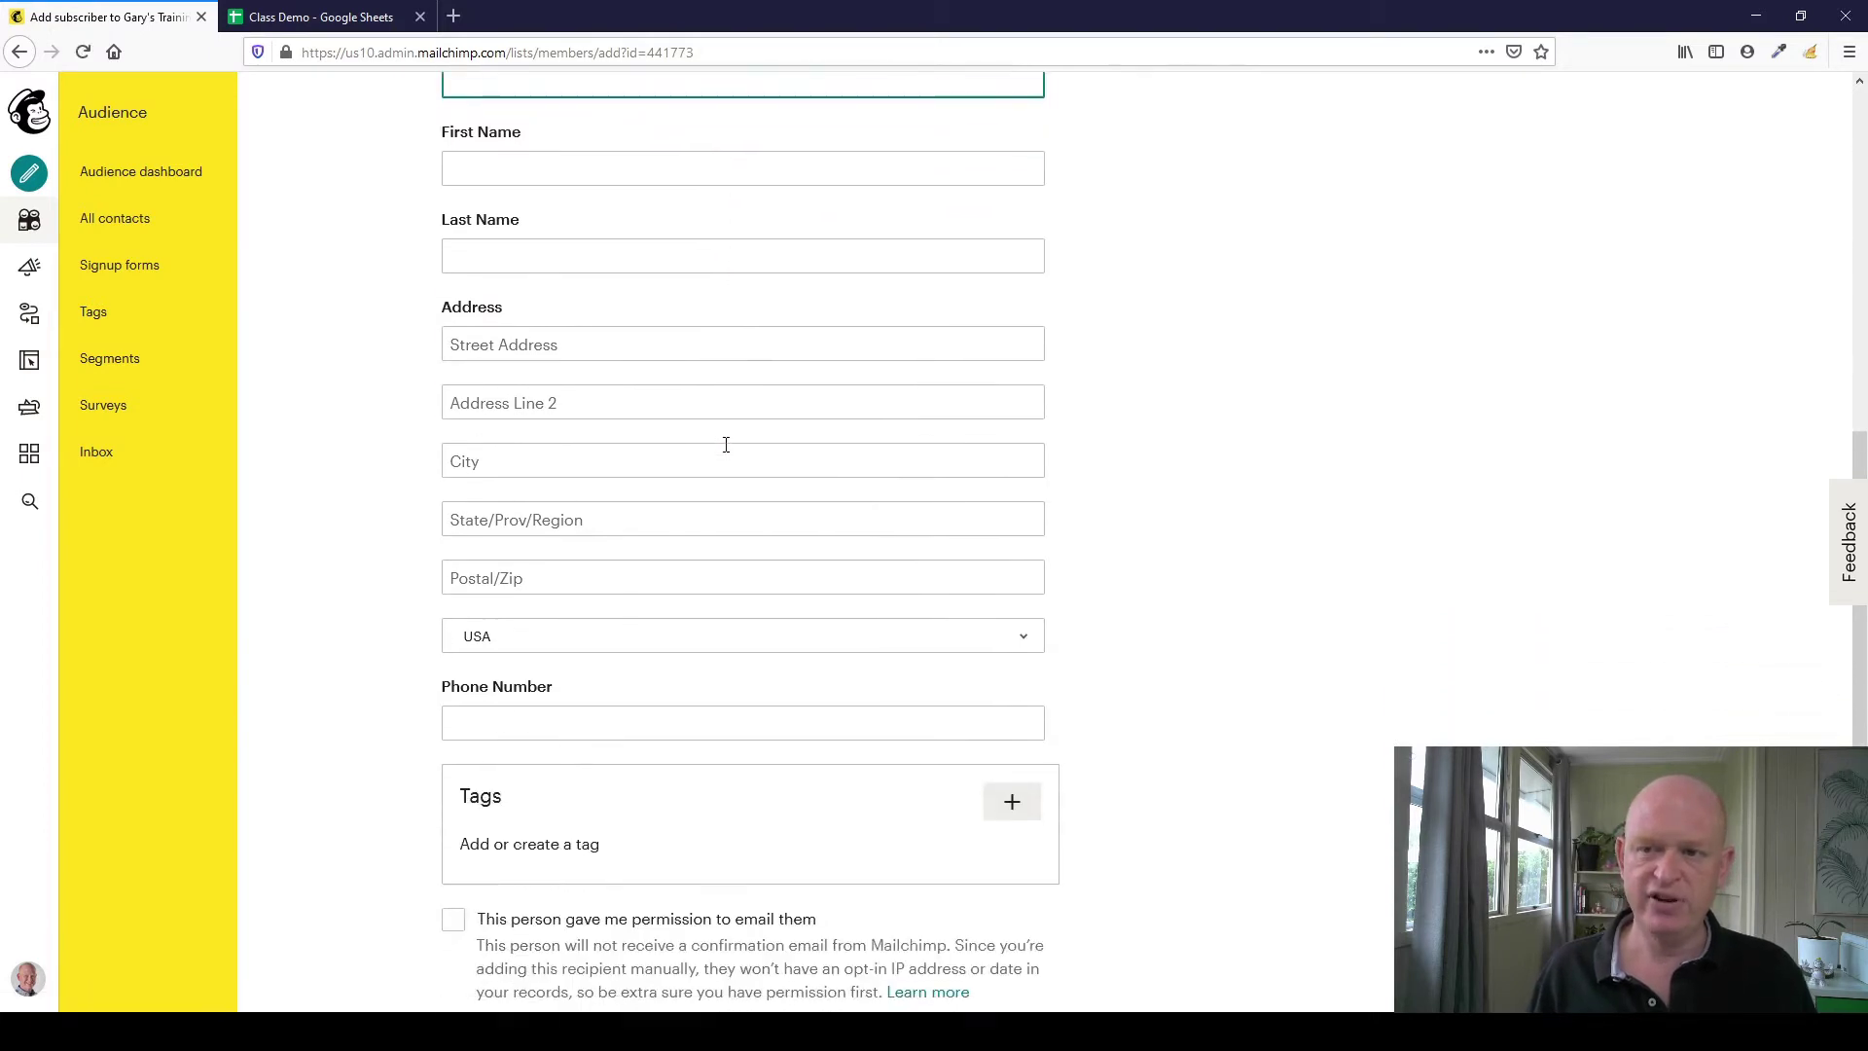
pyautogui.scroll(-2, 725, 445)
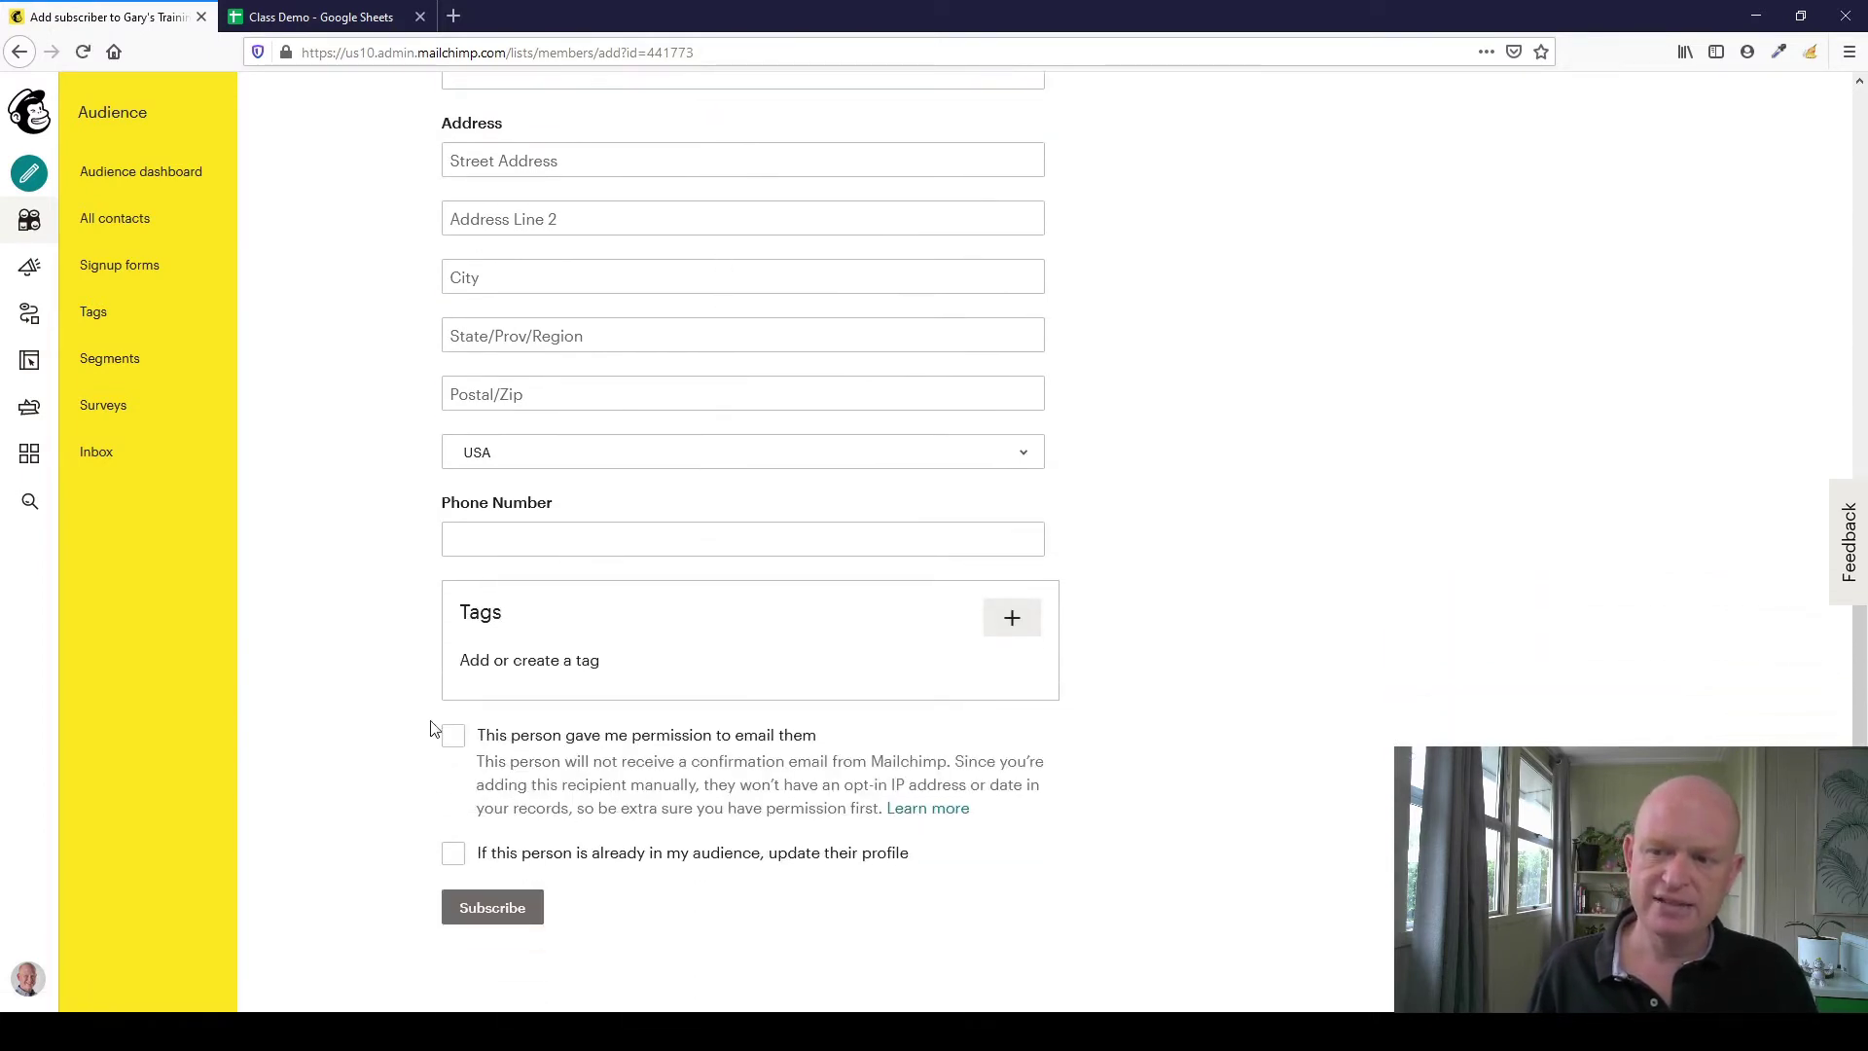
pyautogui.scroll(8, 792, 680)
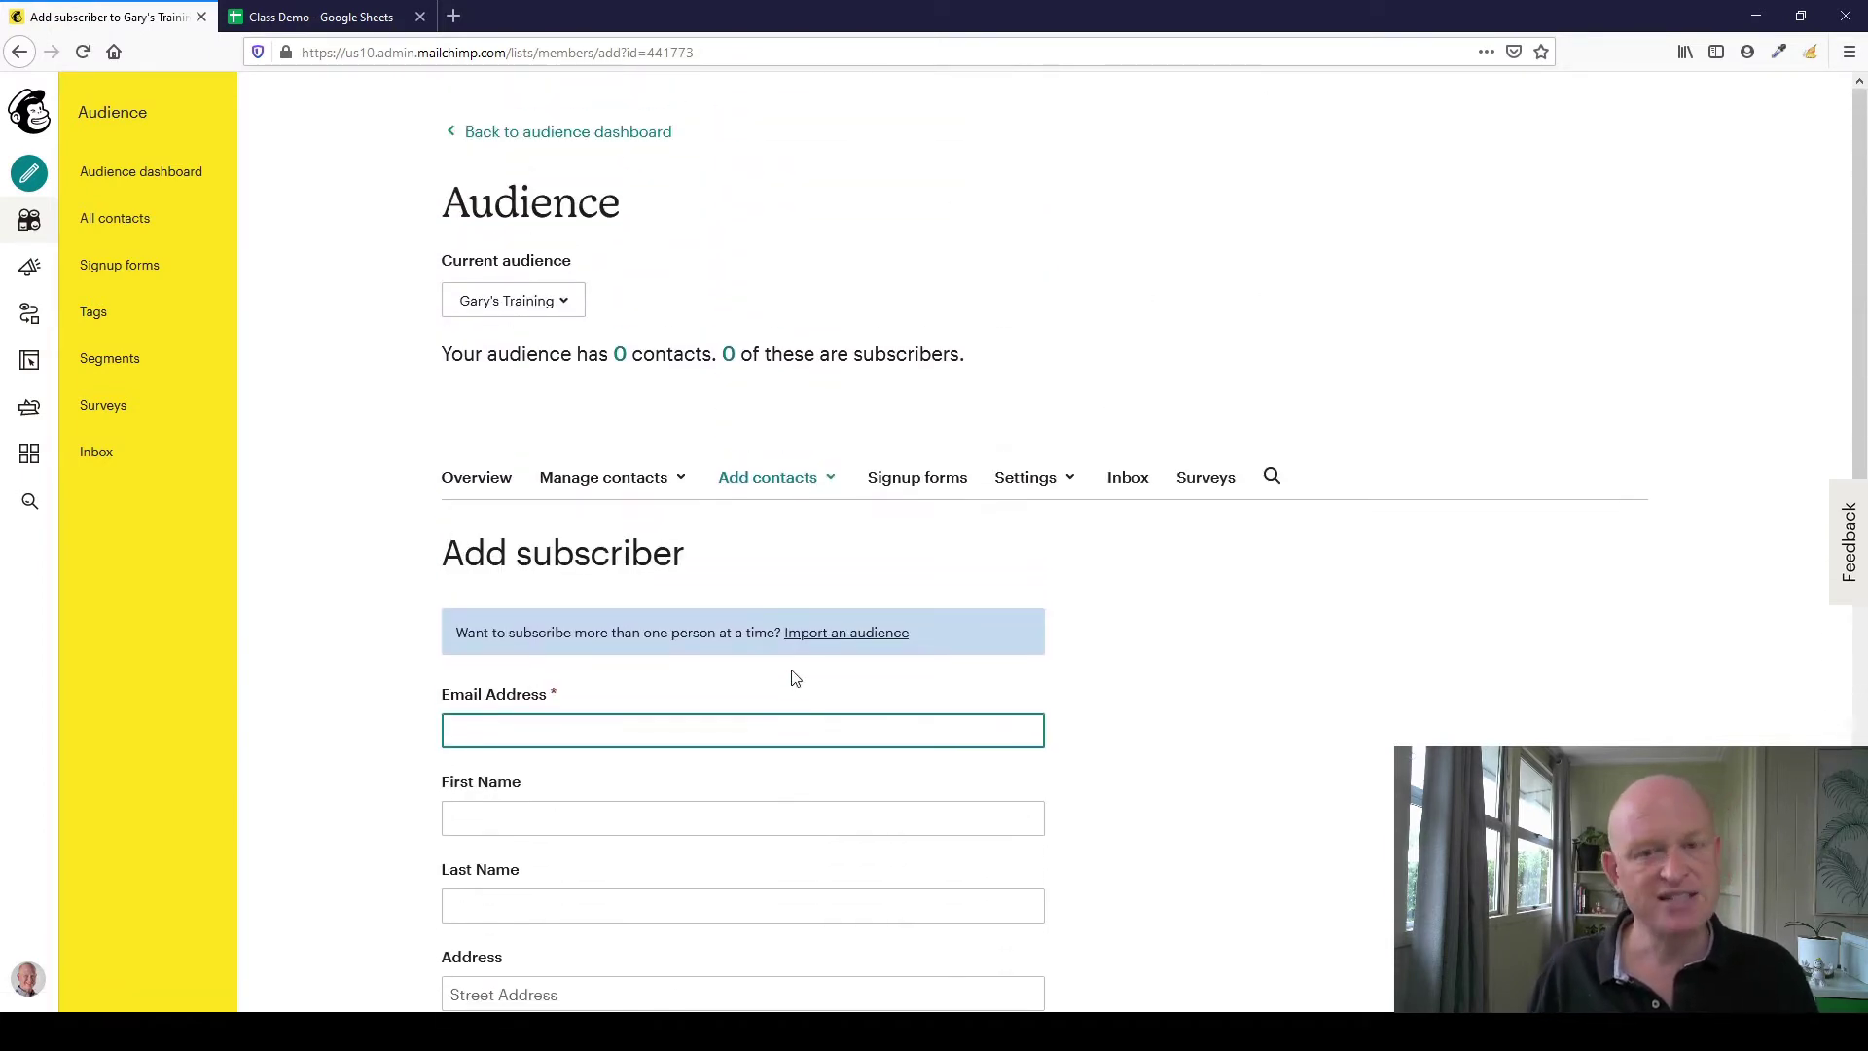
pyautogui.scroll(-1, 794, 678)
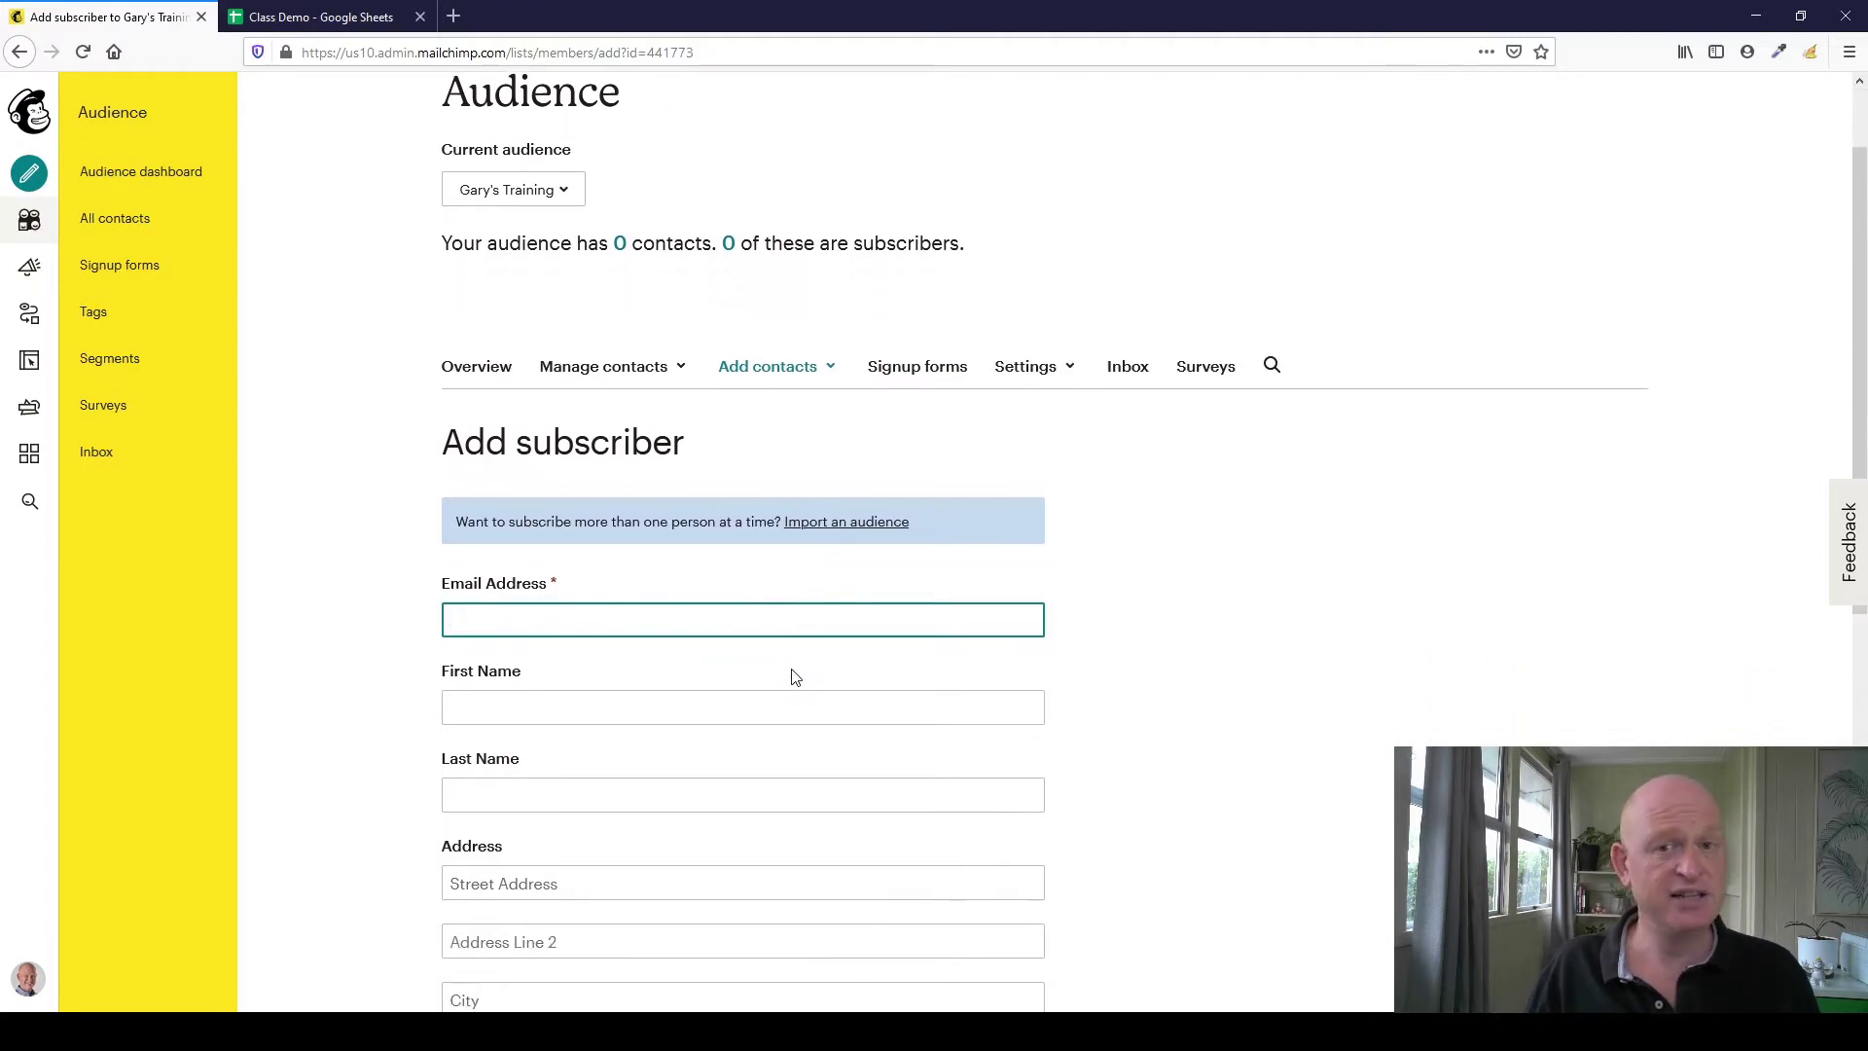
pyautogui.click(798, 368)
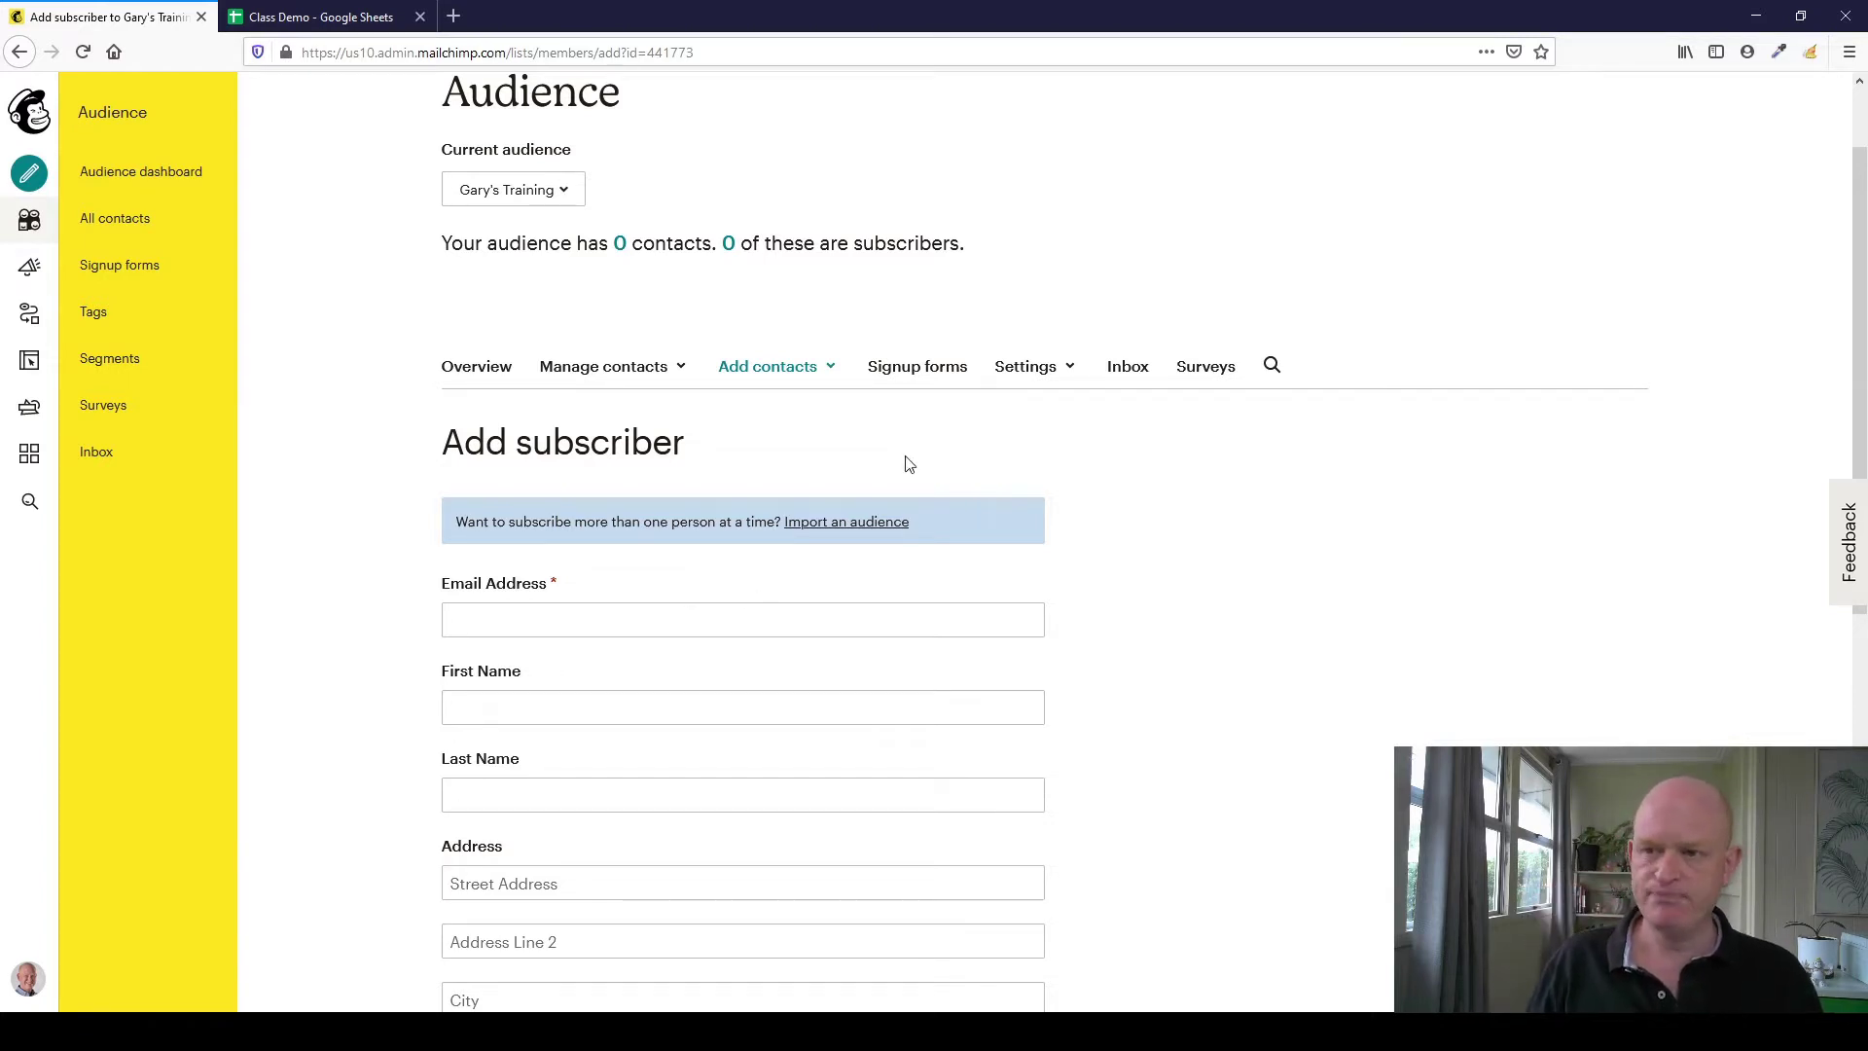
pyautogui.click(775, 367)
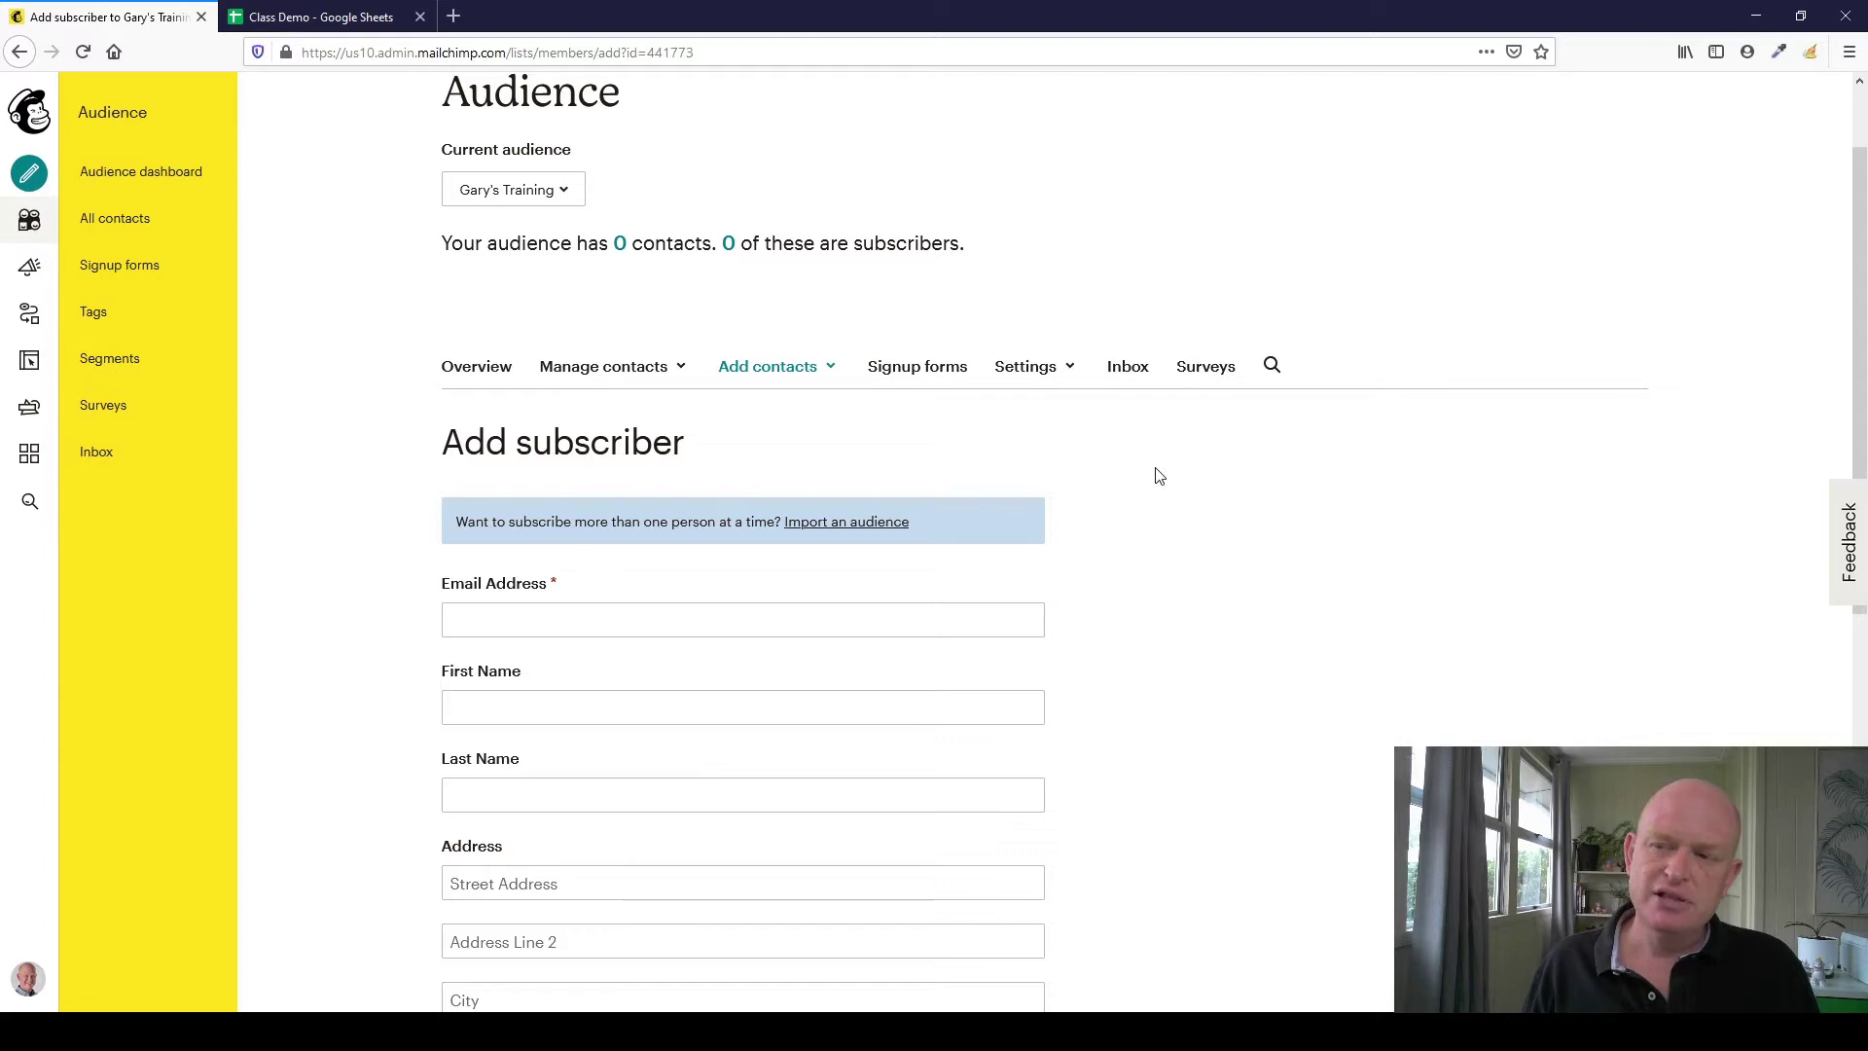
# Examine the available integrations, including the e-commerce platforms that can be connected.
pyautogui.click(29, 459)
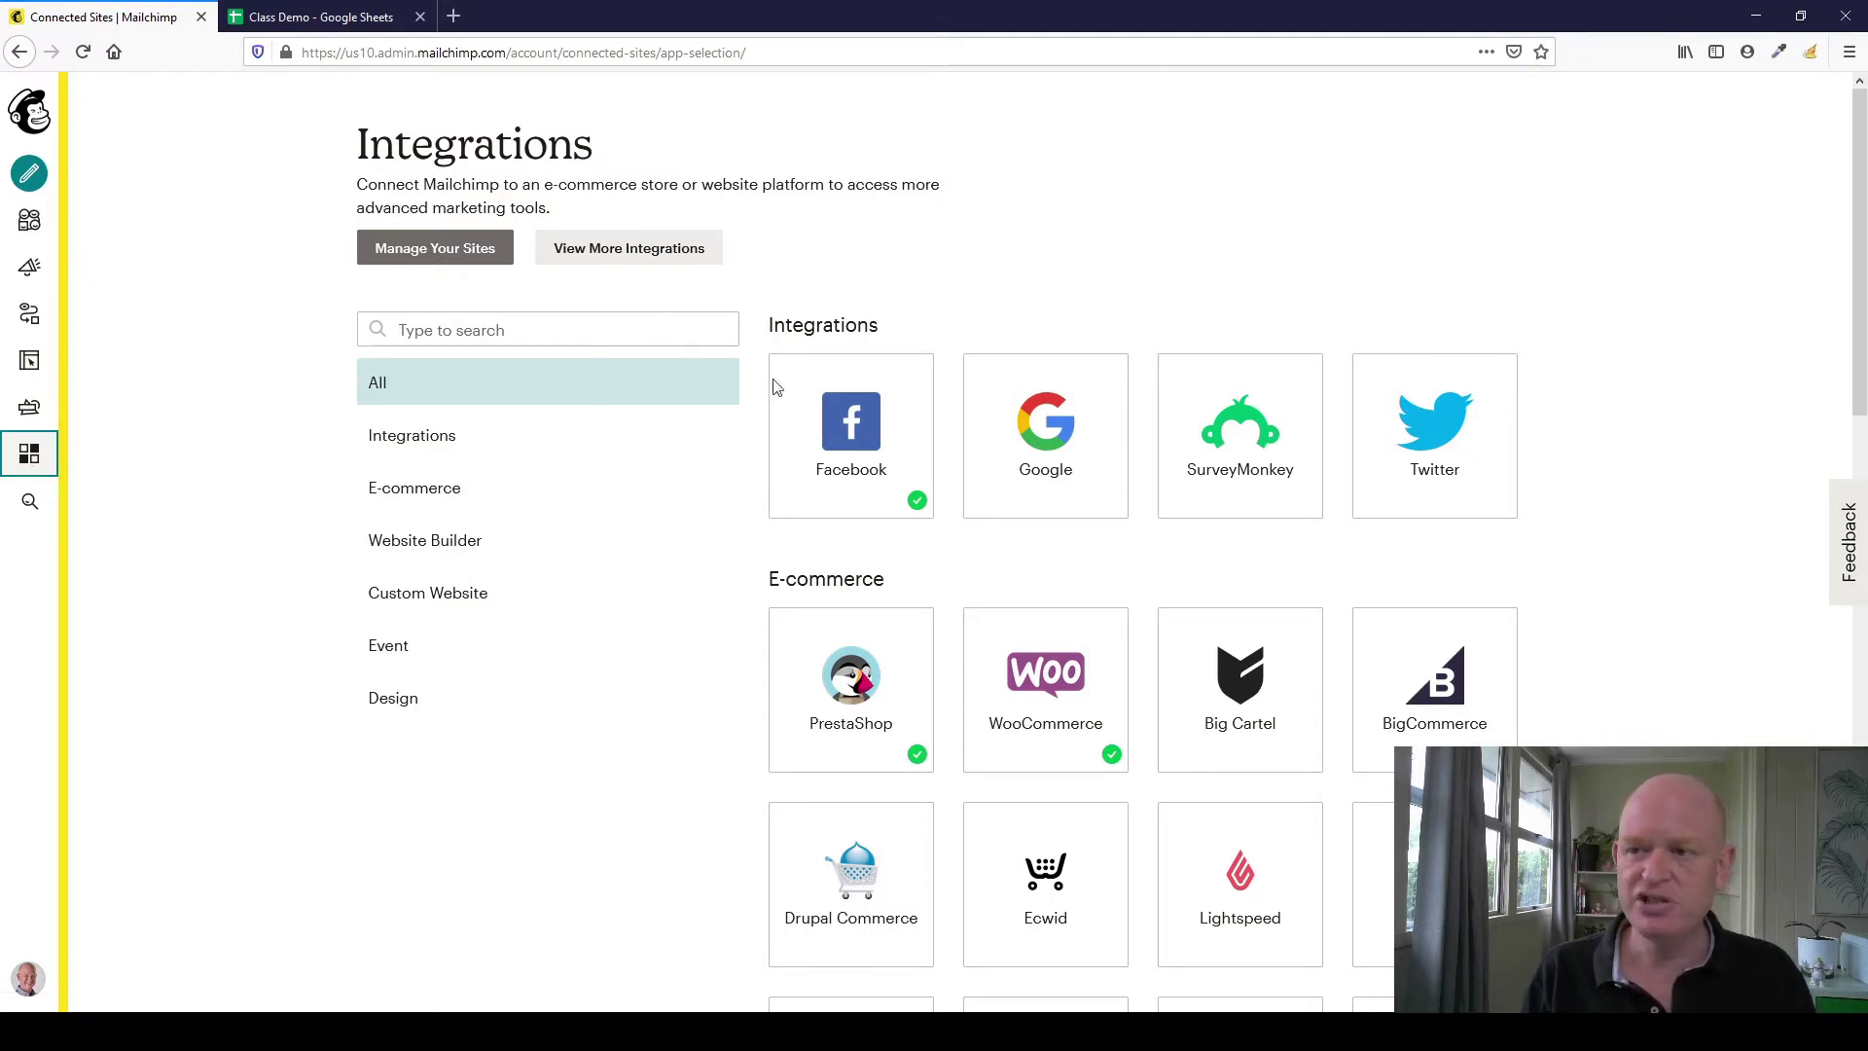
pyautogui.scroll(-3, 1210, 647)
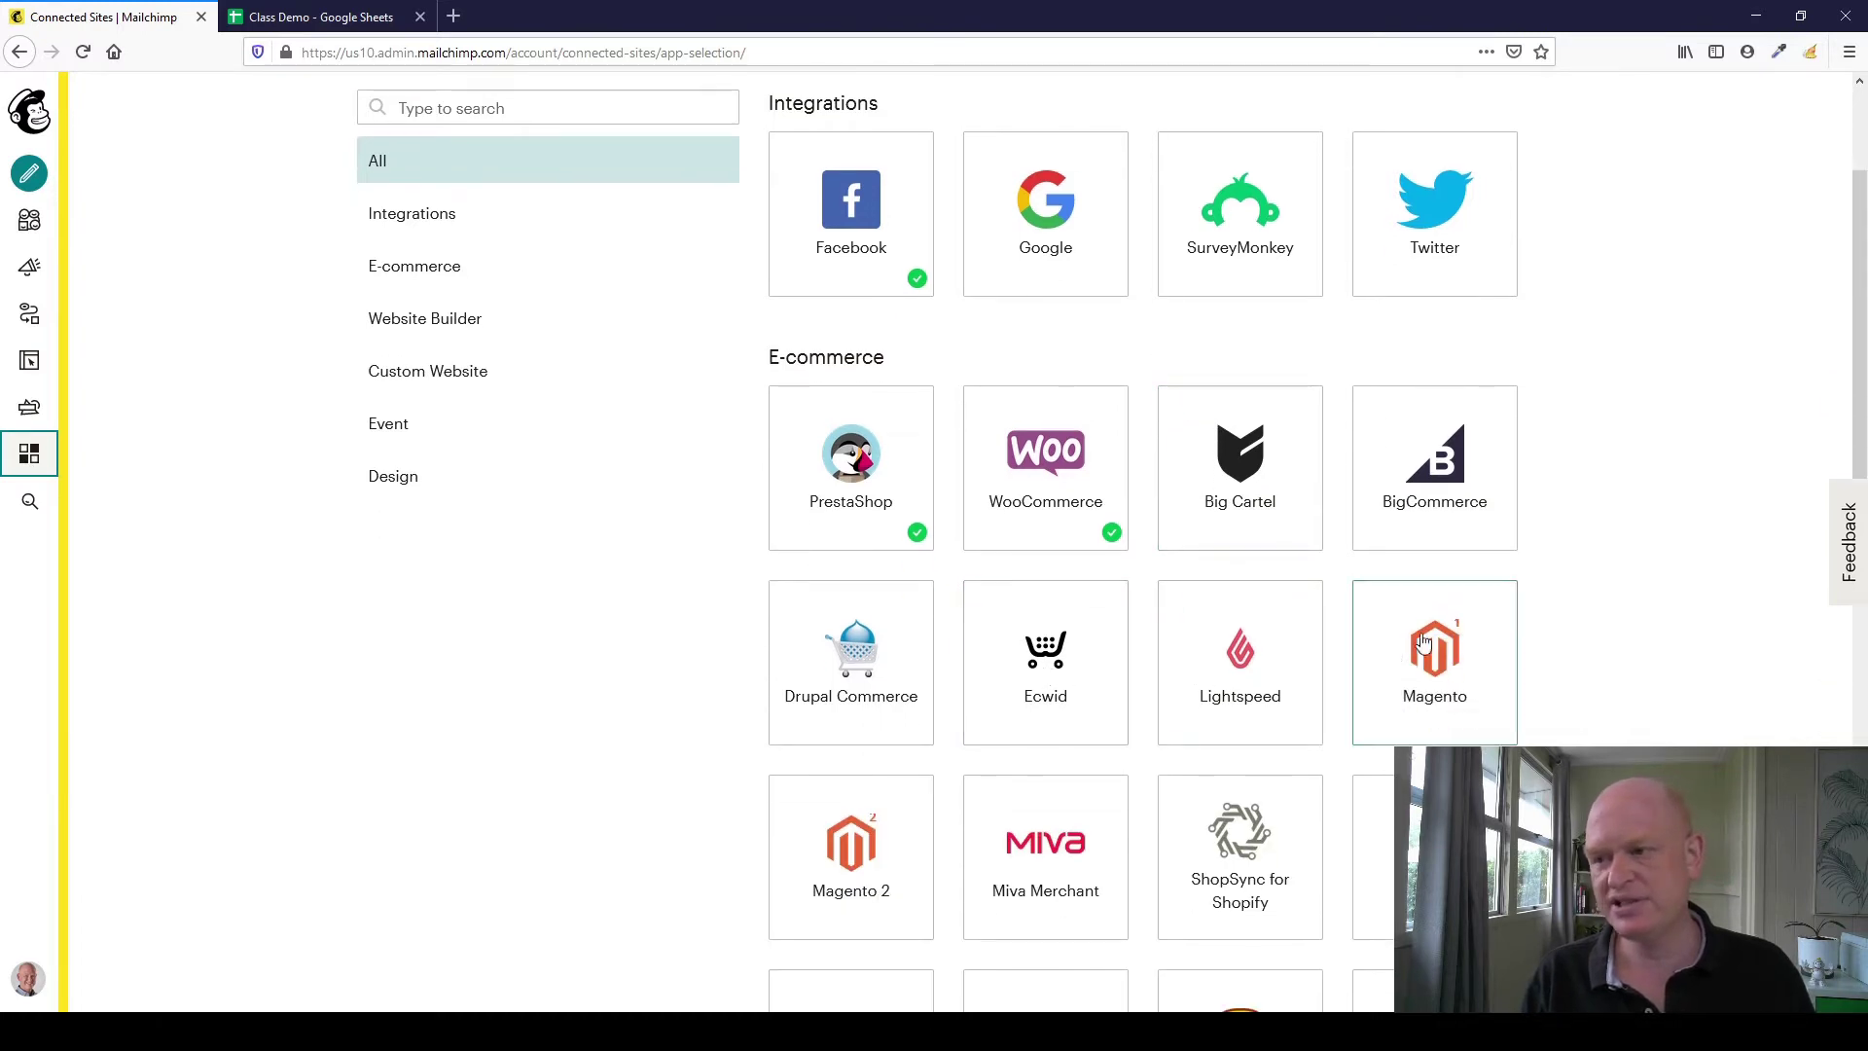
pyautogui.scroll(-2, 1567, 613)
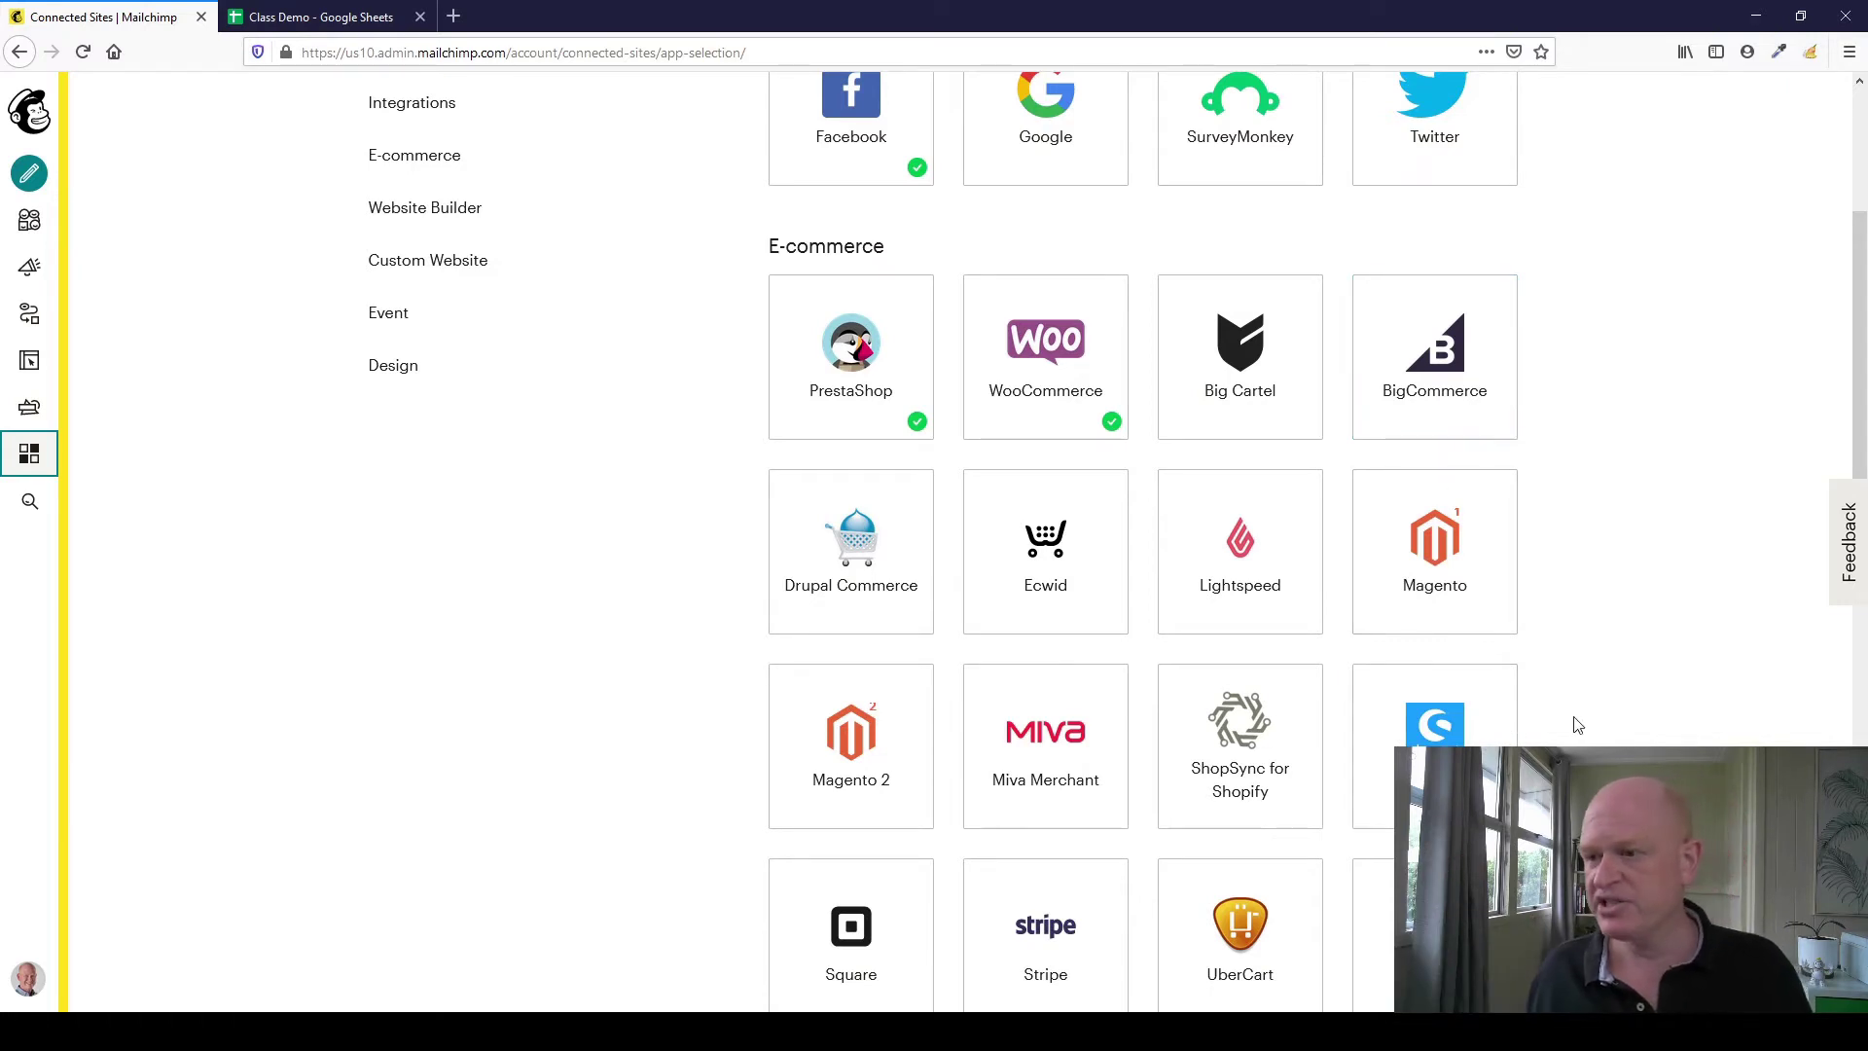
pyautogui.scroll(-1, 1486, 740)
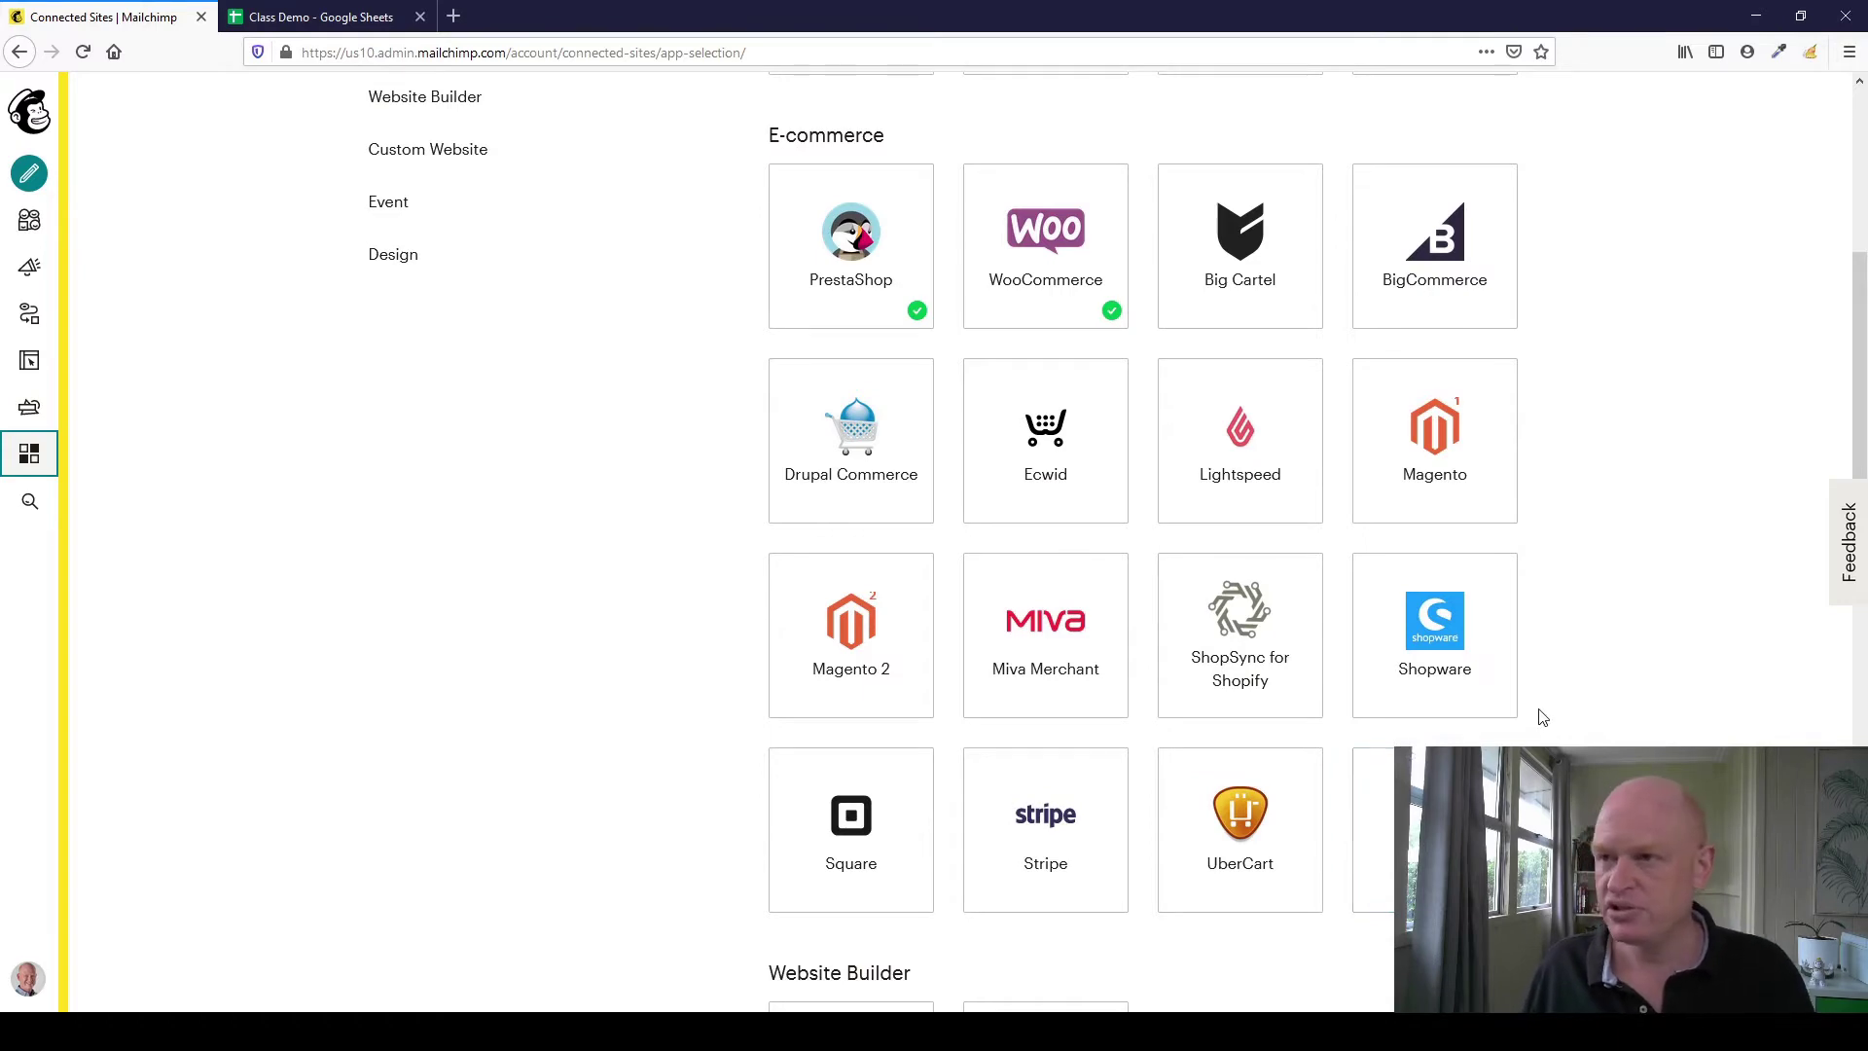
pyautogui.scroll(5, 1542, 718)
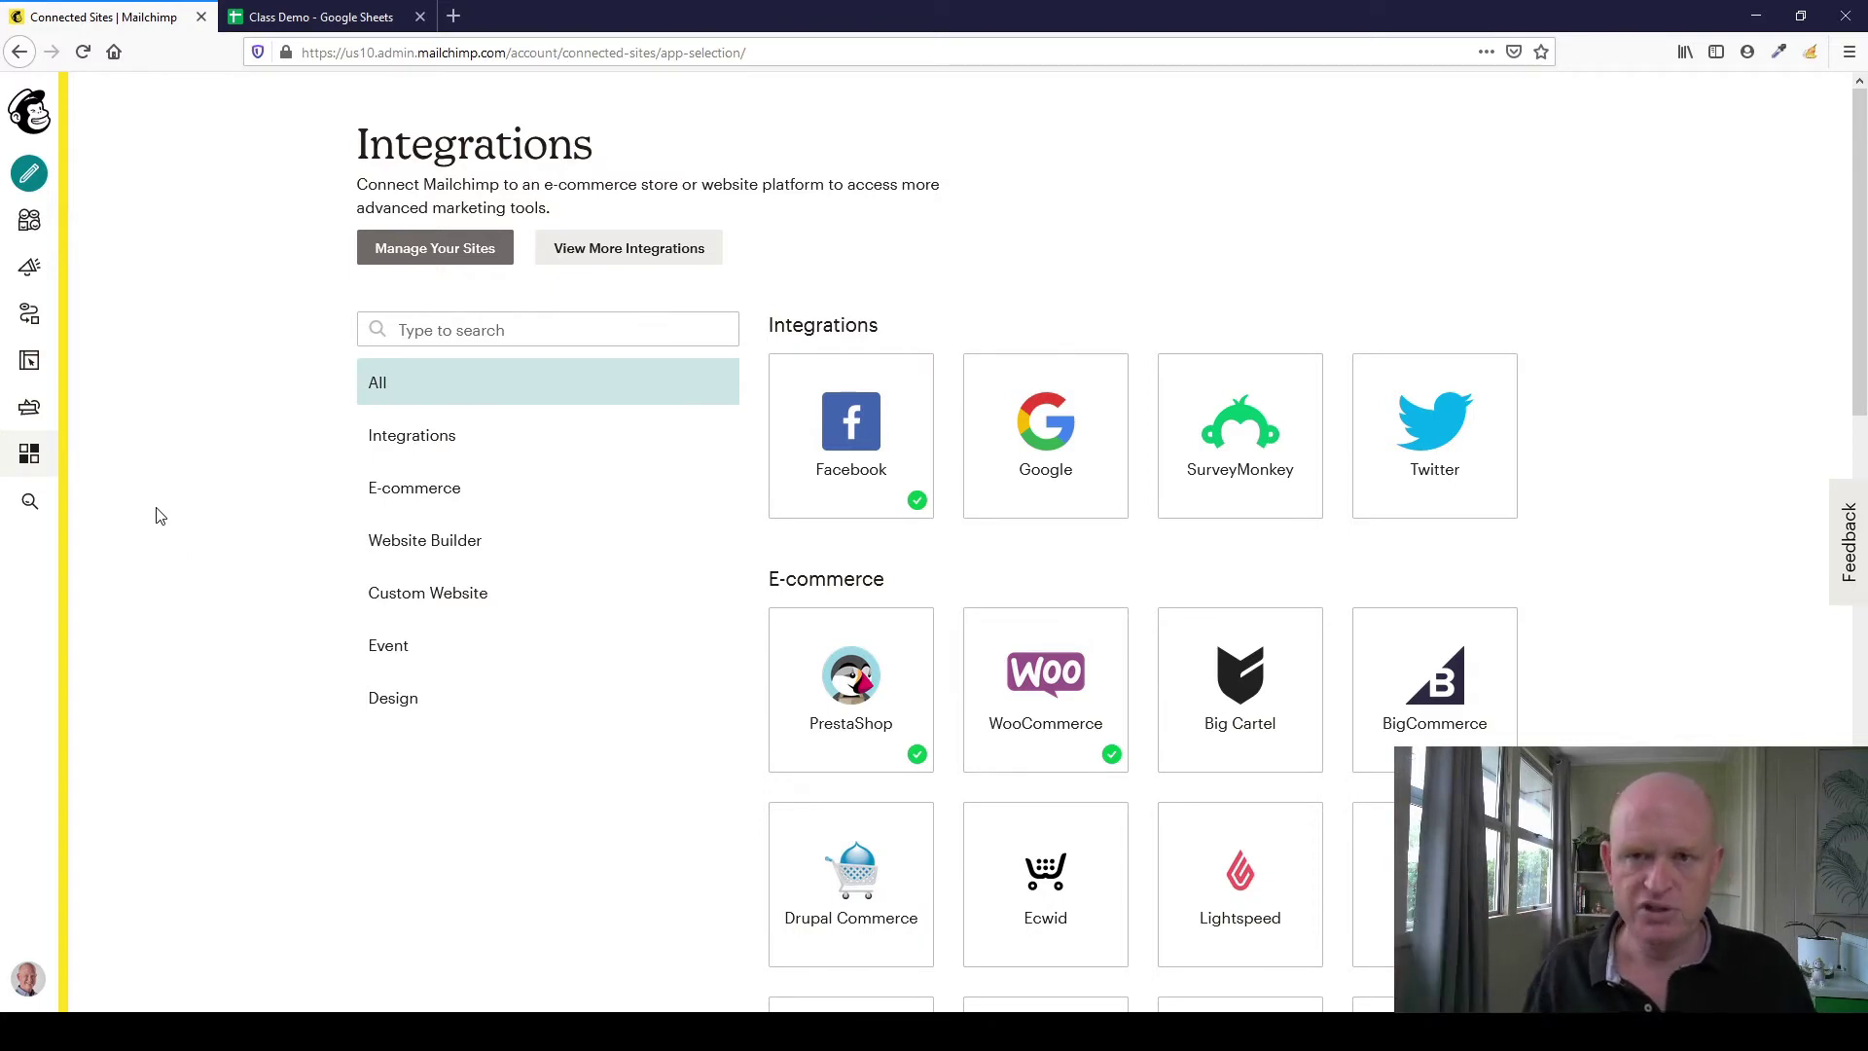
# Return to the current audience and open its contact list.
pyautogui.click(27, 233)
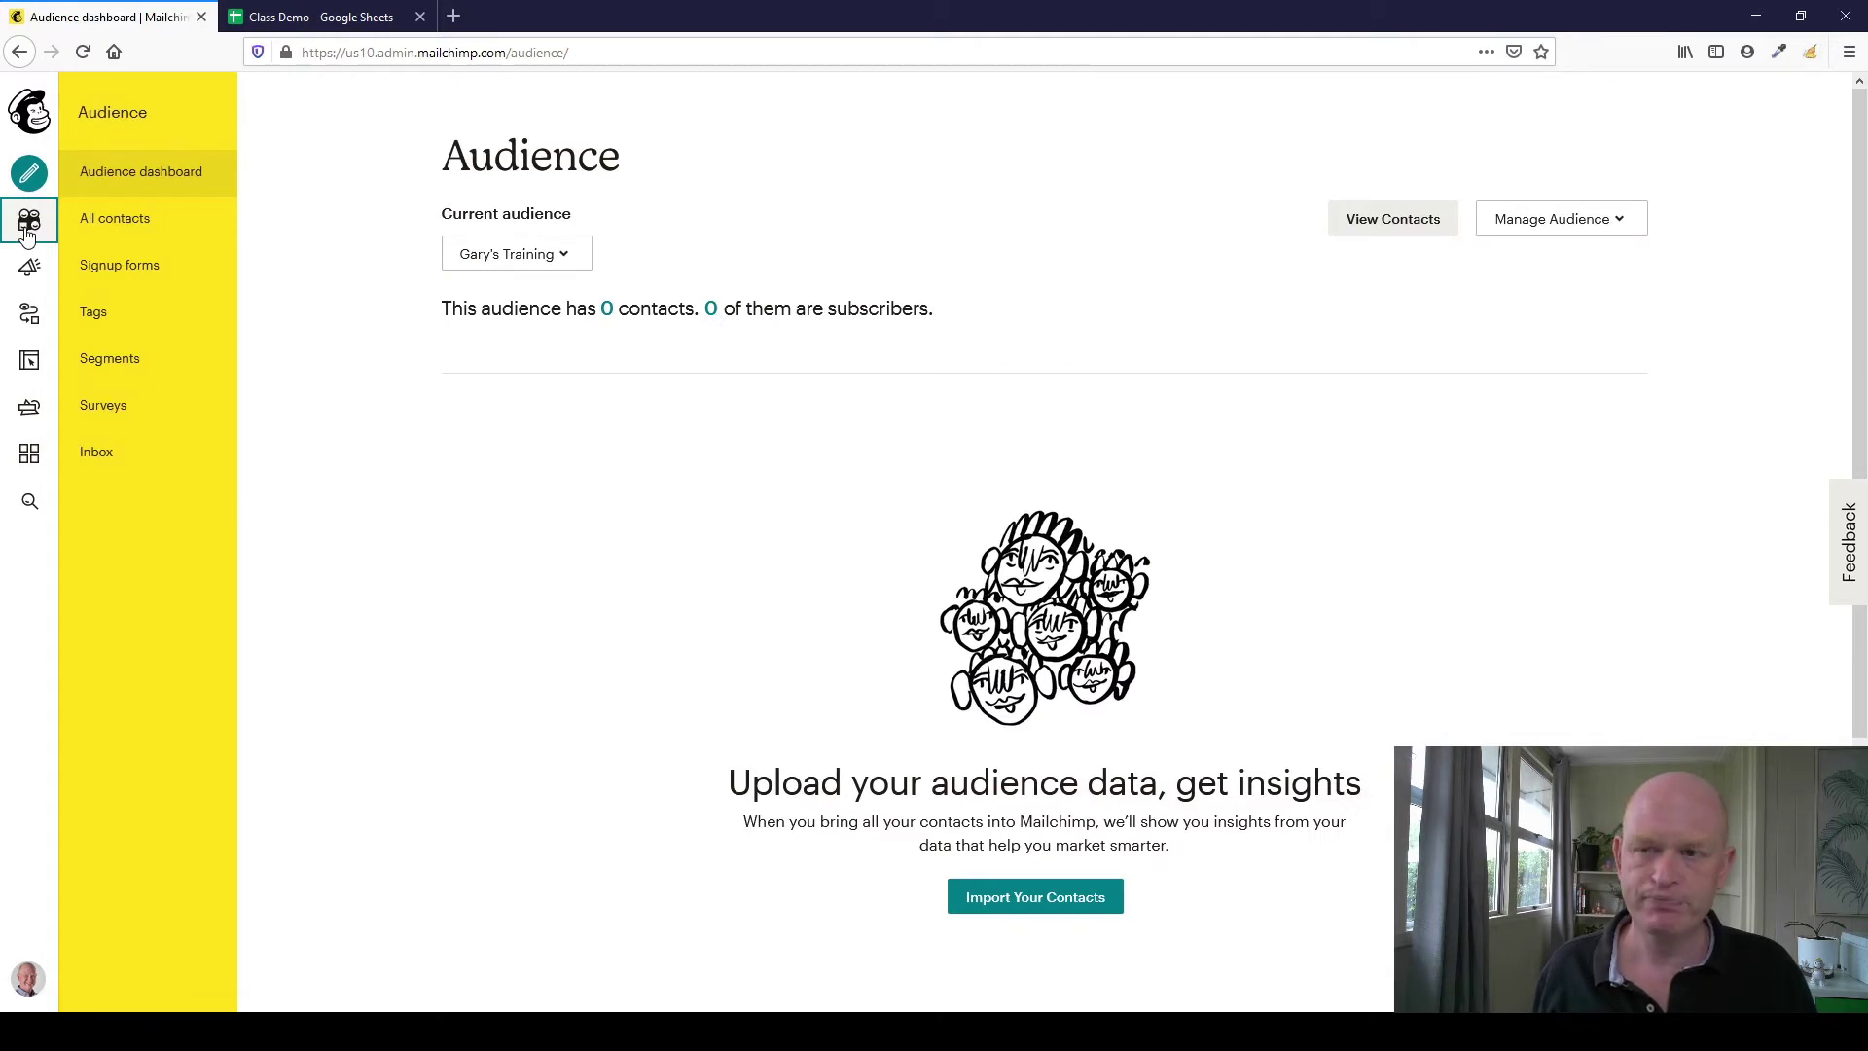
pyautogui.click(1376, 232)
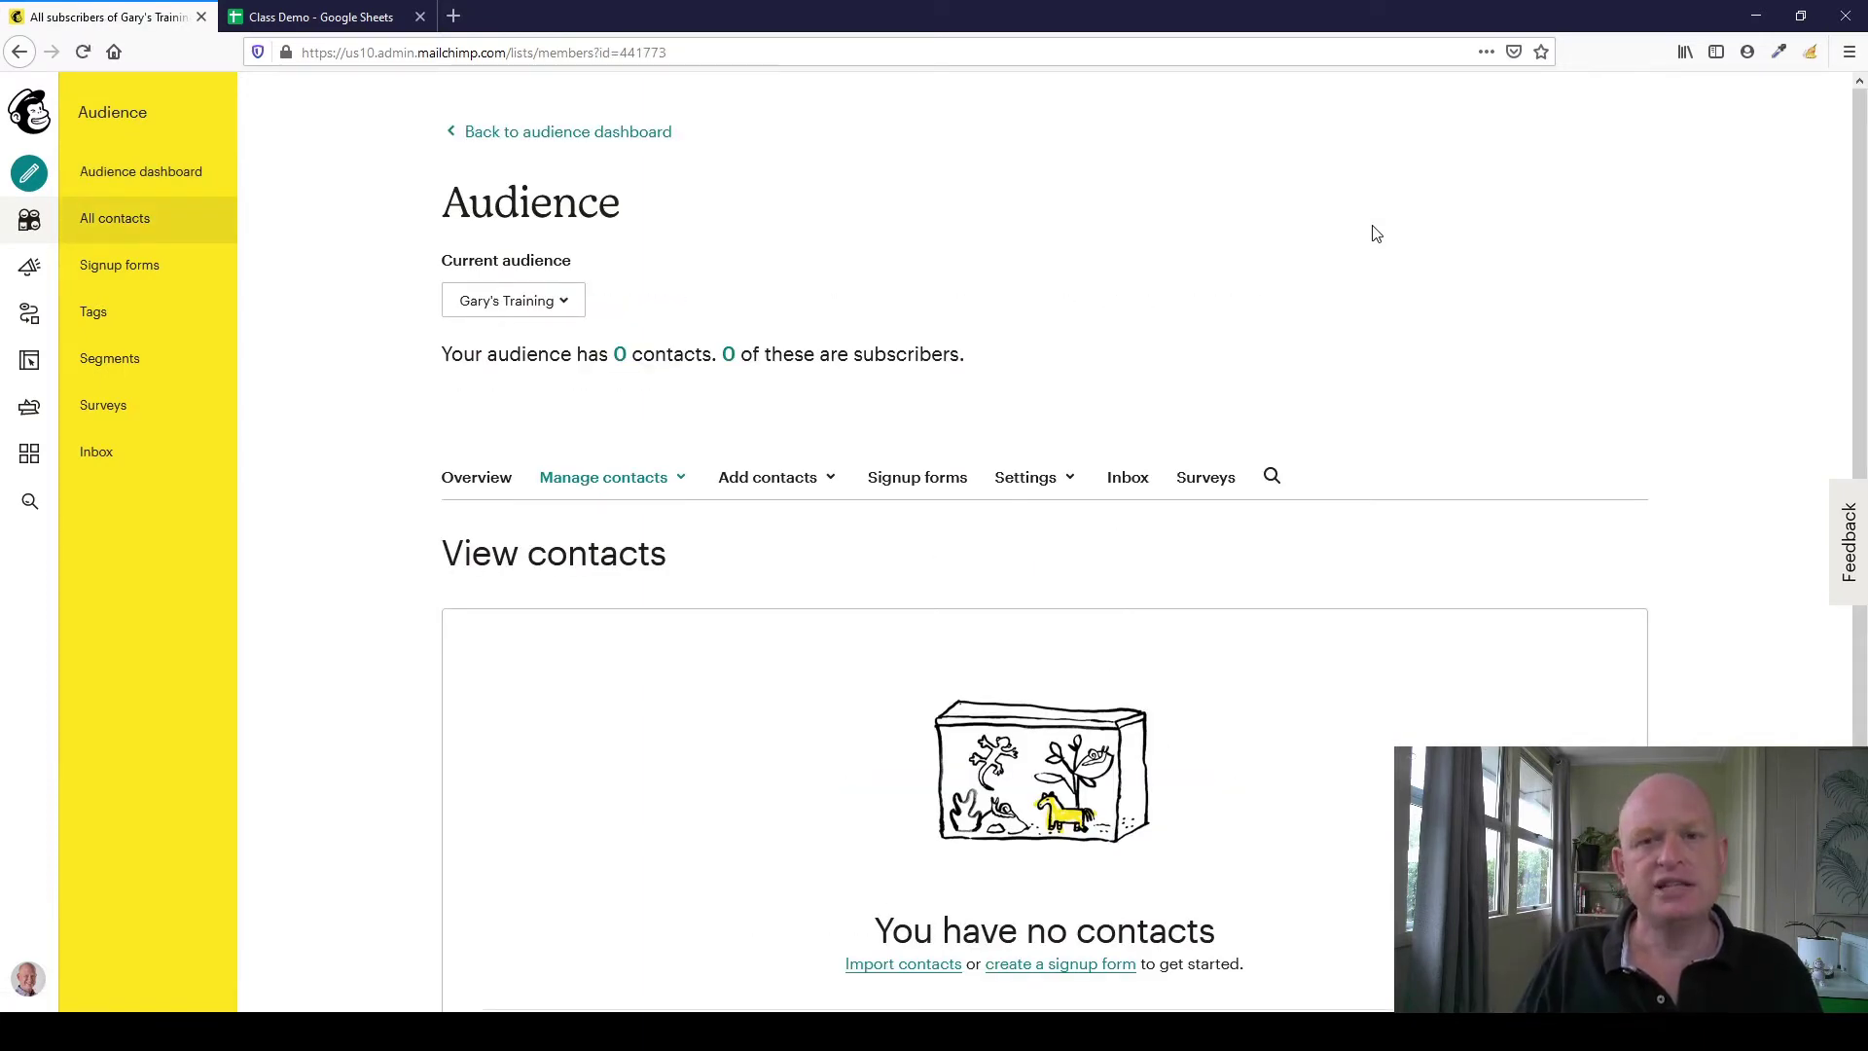
# Switch to the Class Demo spreadsheet in Google Sheets and copy the First Name and Email table, A1:B5, from Sheet1.
pyautogui.click(300, 24)
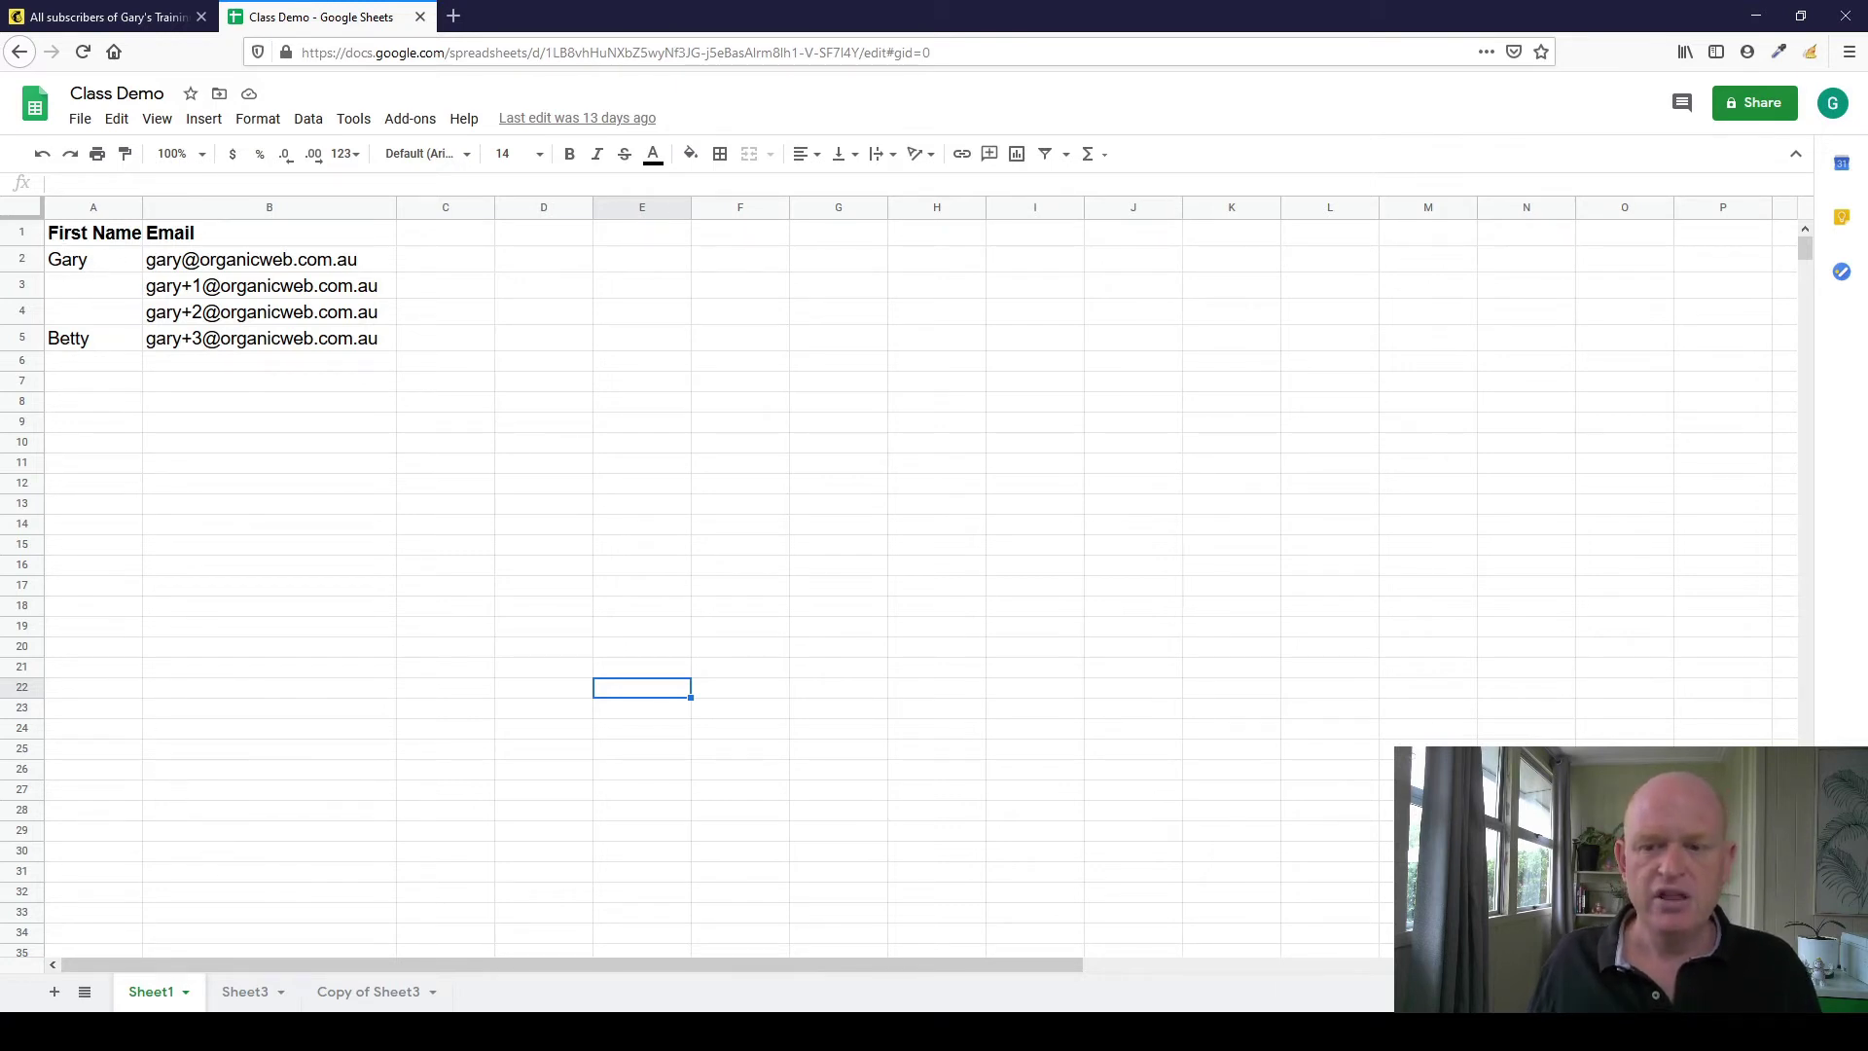
pyautogui.click(249, 996)
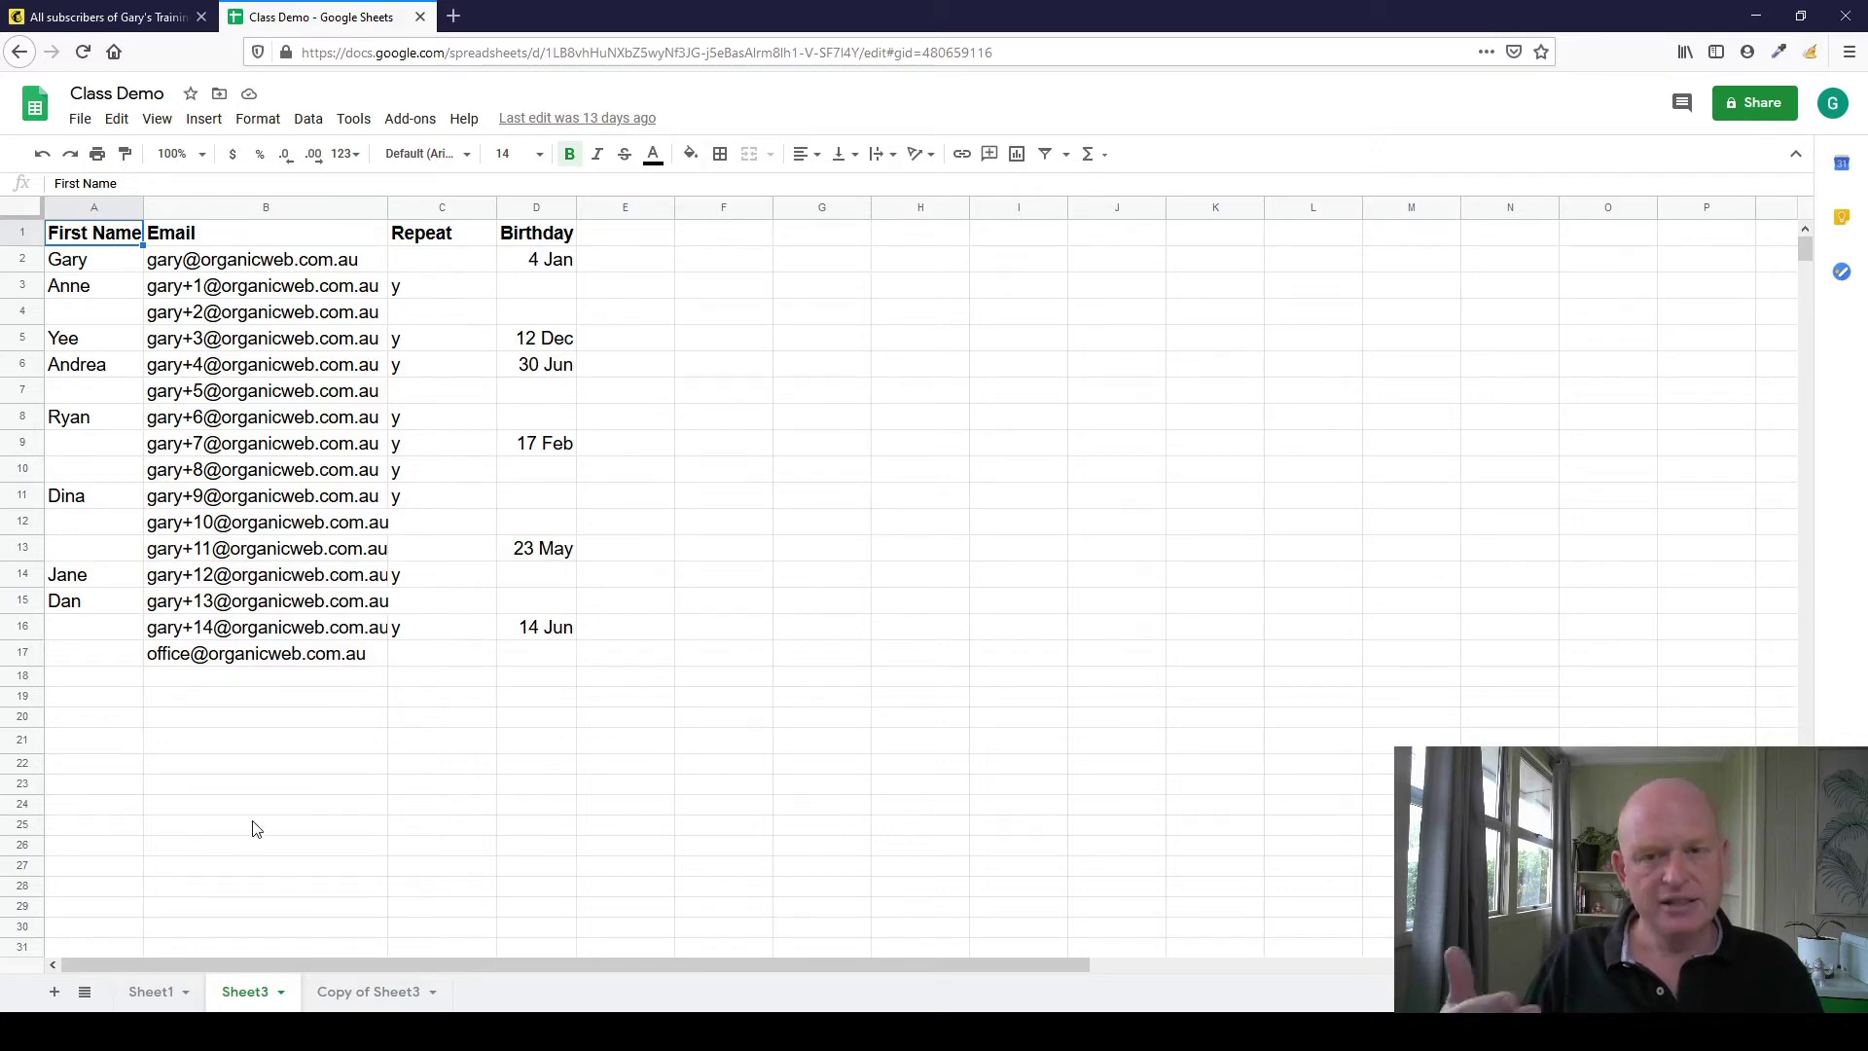
pyautogui.click(141, 991)
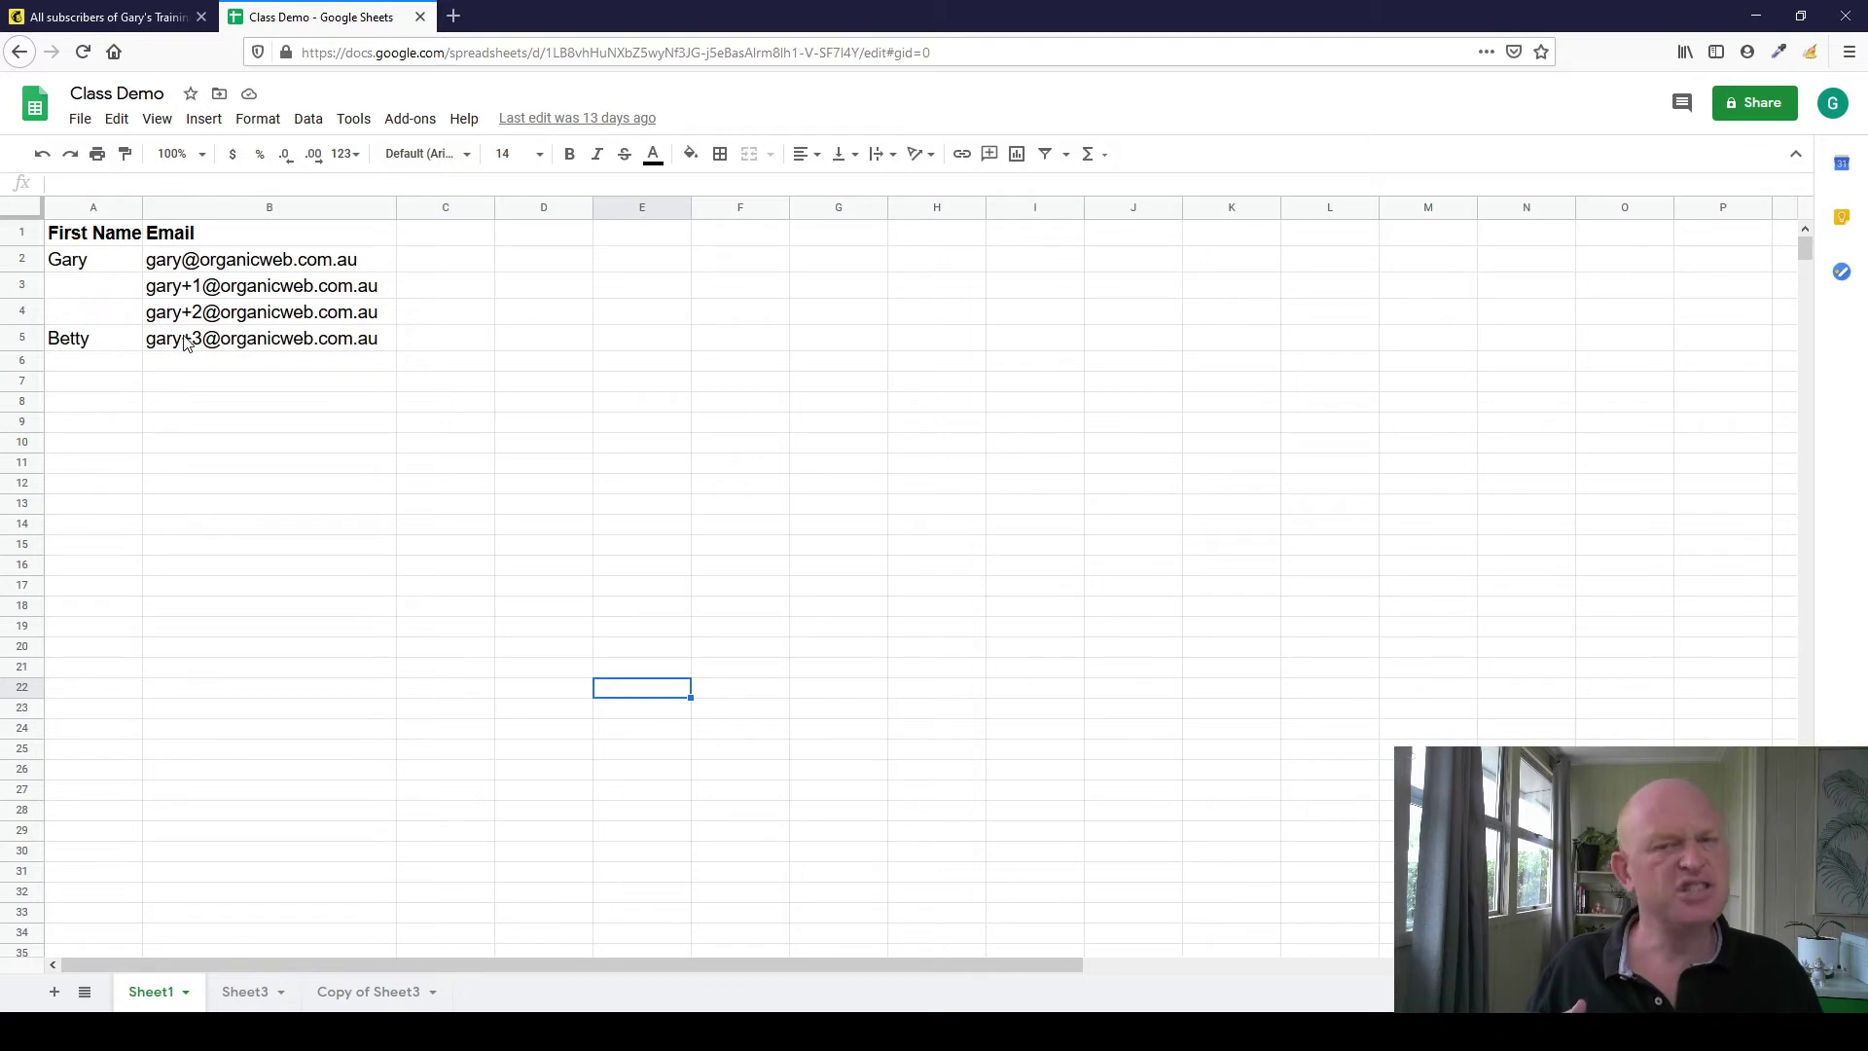
pyautogui.moveTo(186, 347); pyautogui.dragTo(94, 239)
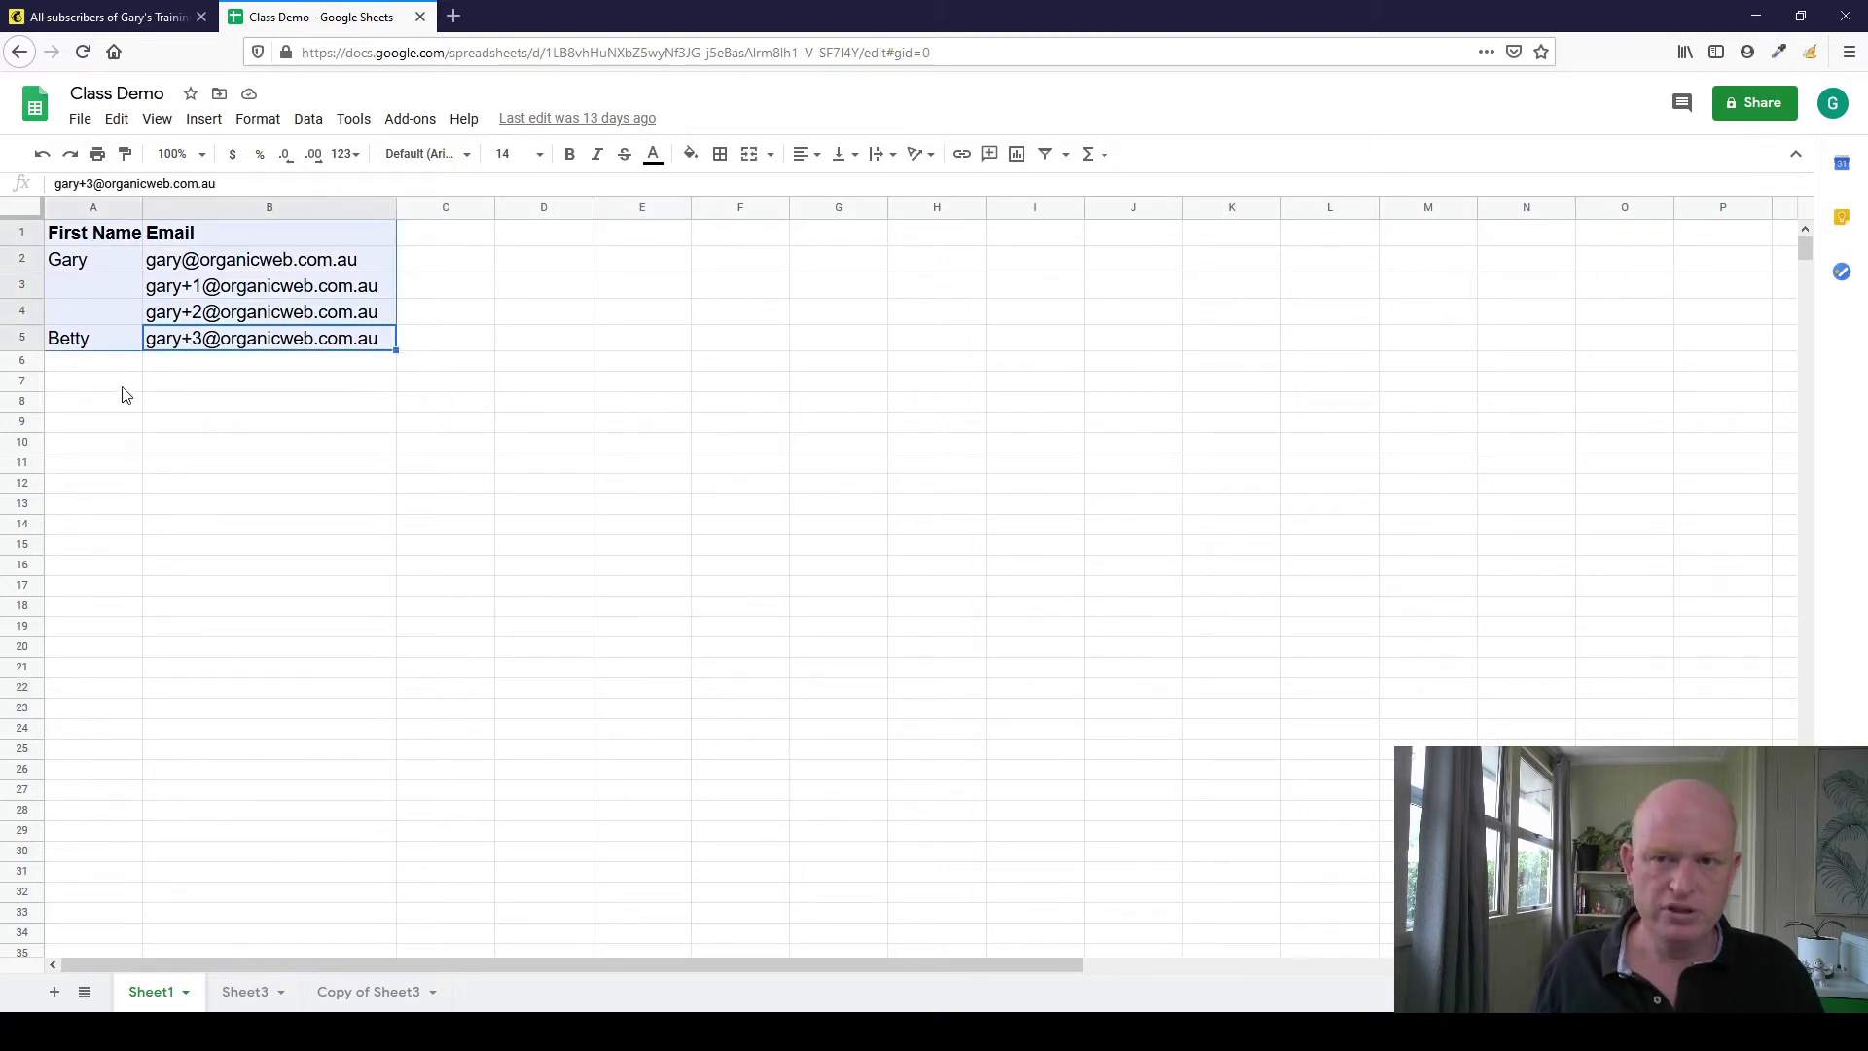
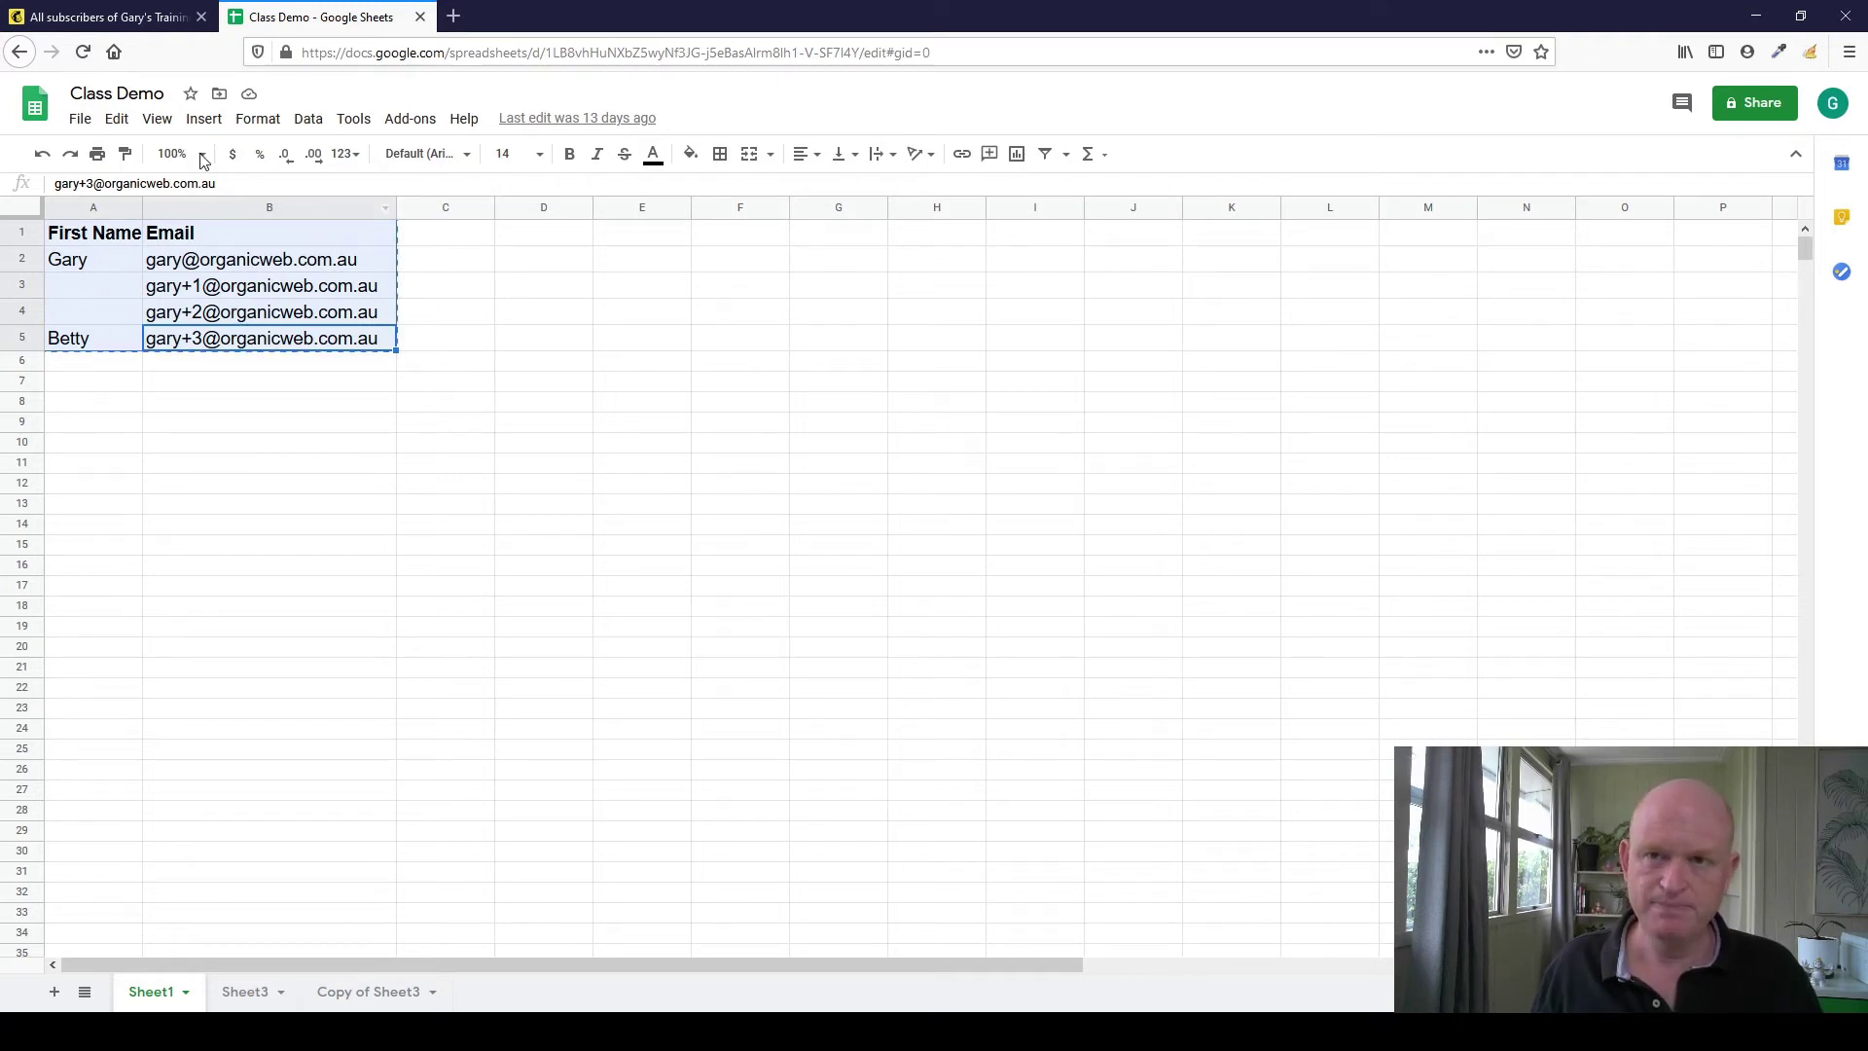
# Switch back to Mailchimp and start a contact import for the audience using the copy and paste method.
pyautogui.click(156, 19)
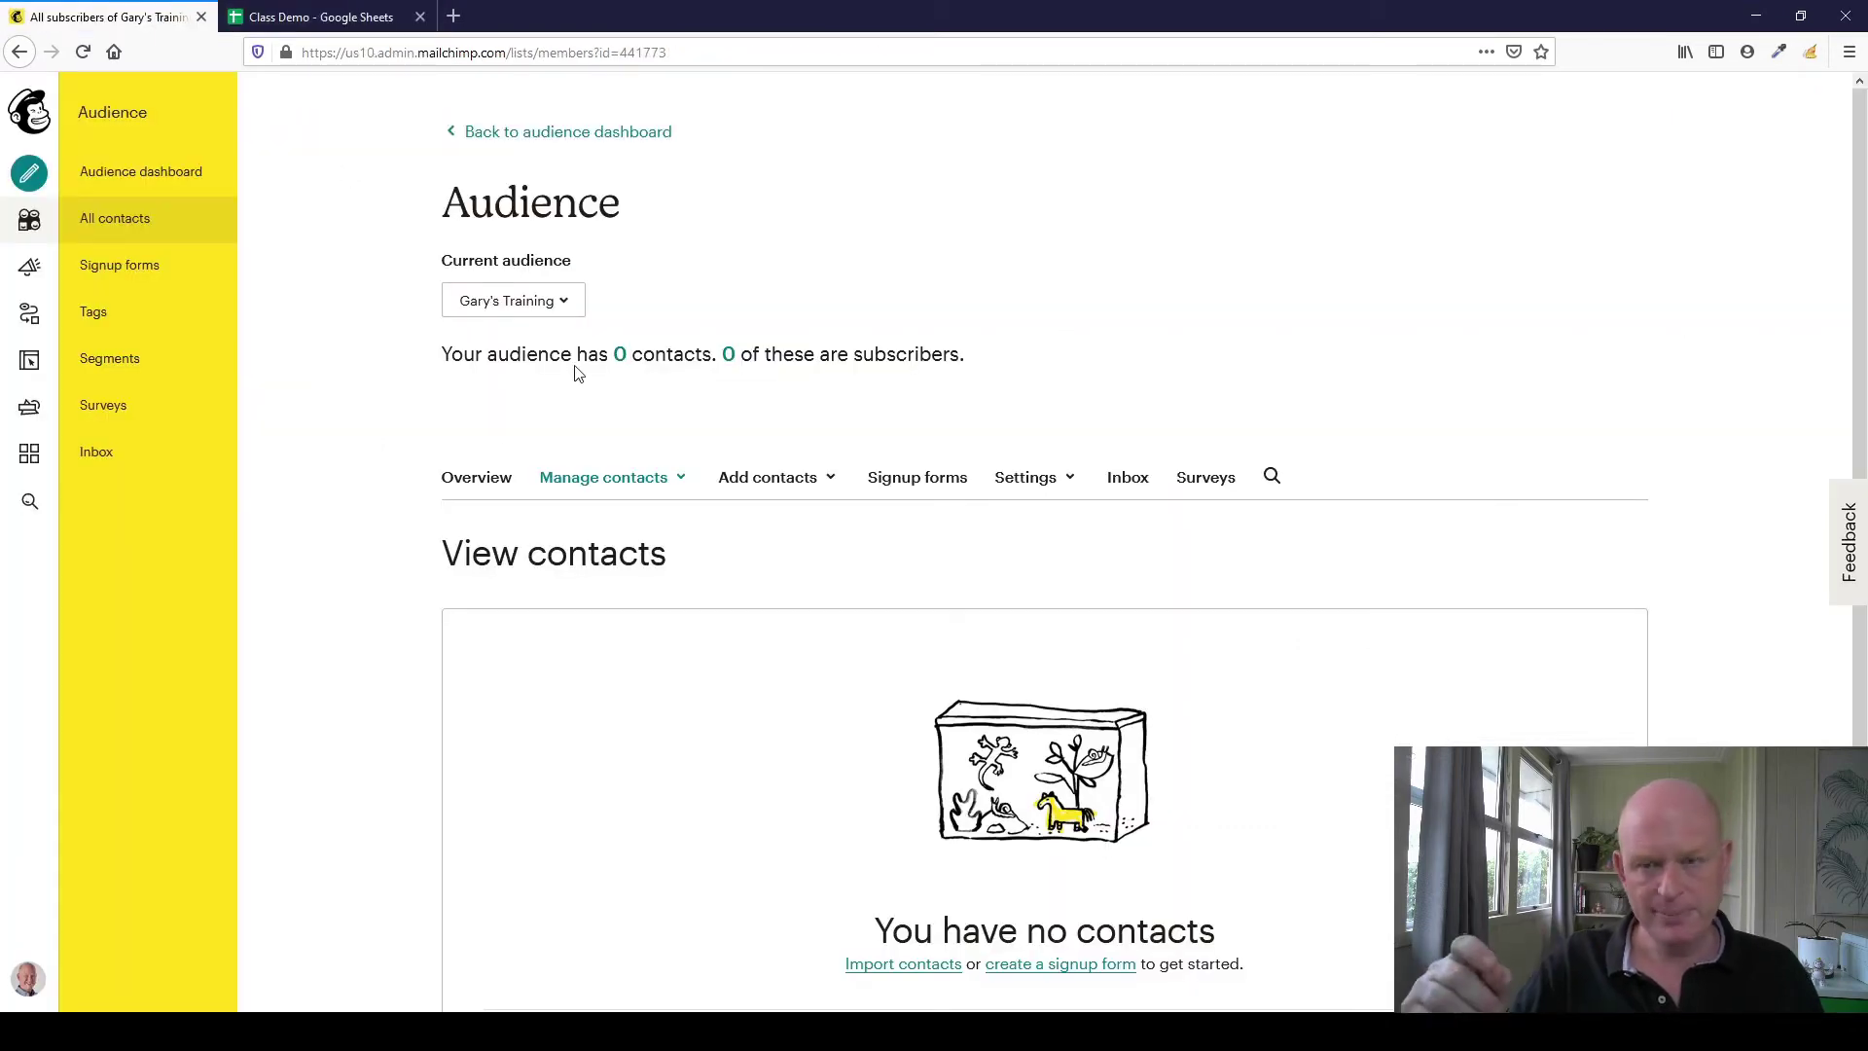
pyautogui.click(832, 484)
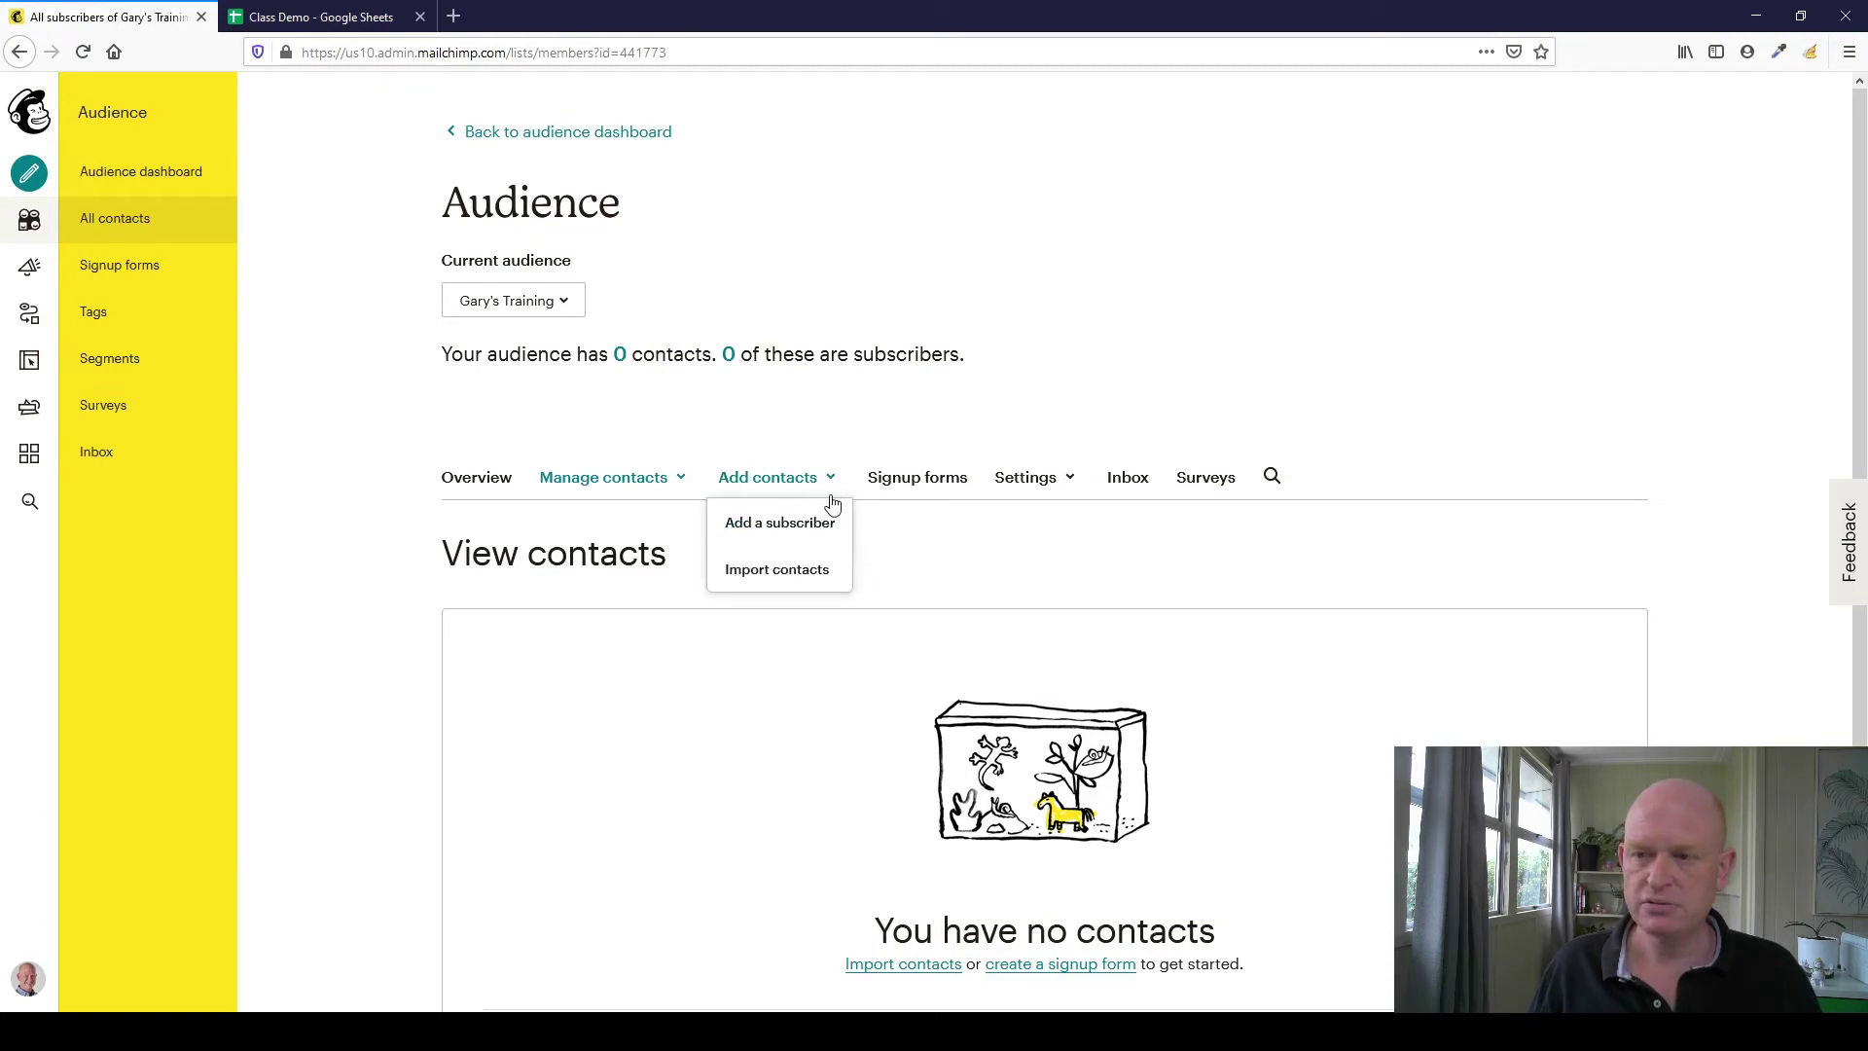
pyautogui.click(802, 573)
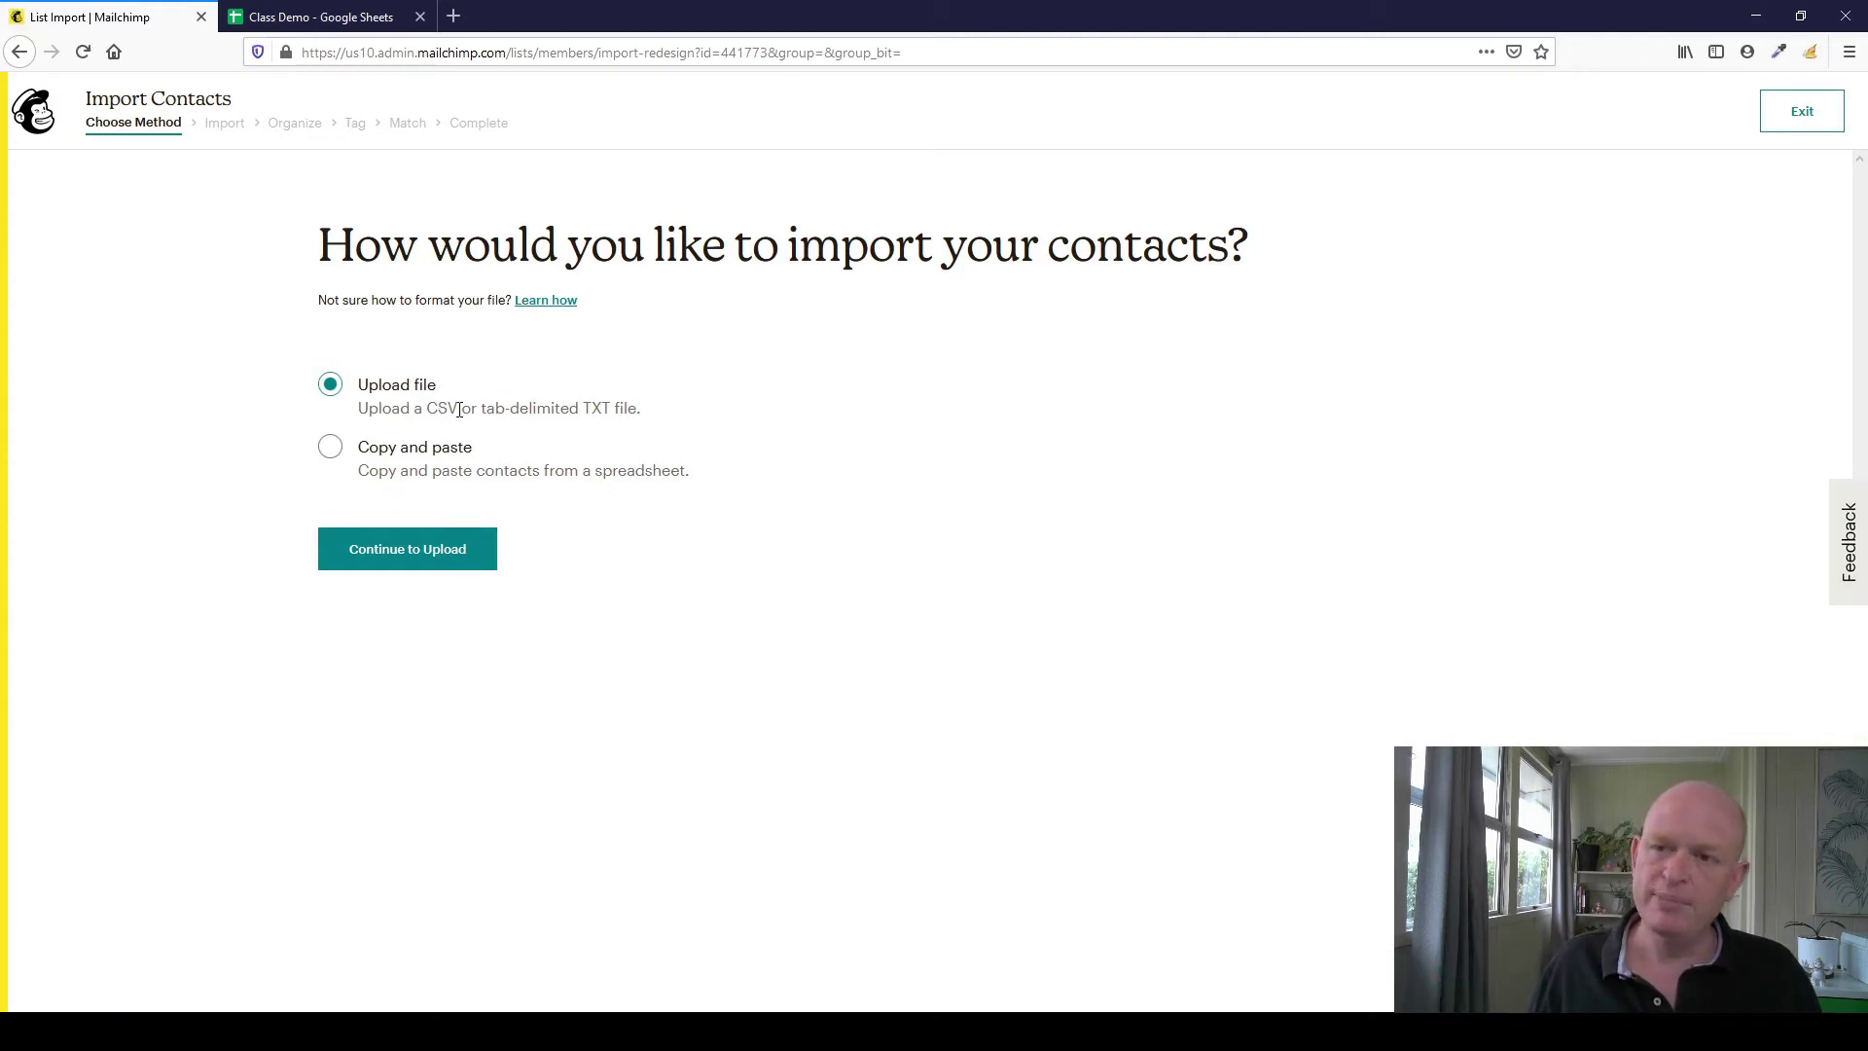
pyautogui.click(332, 451)
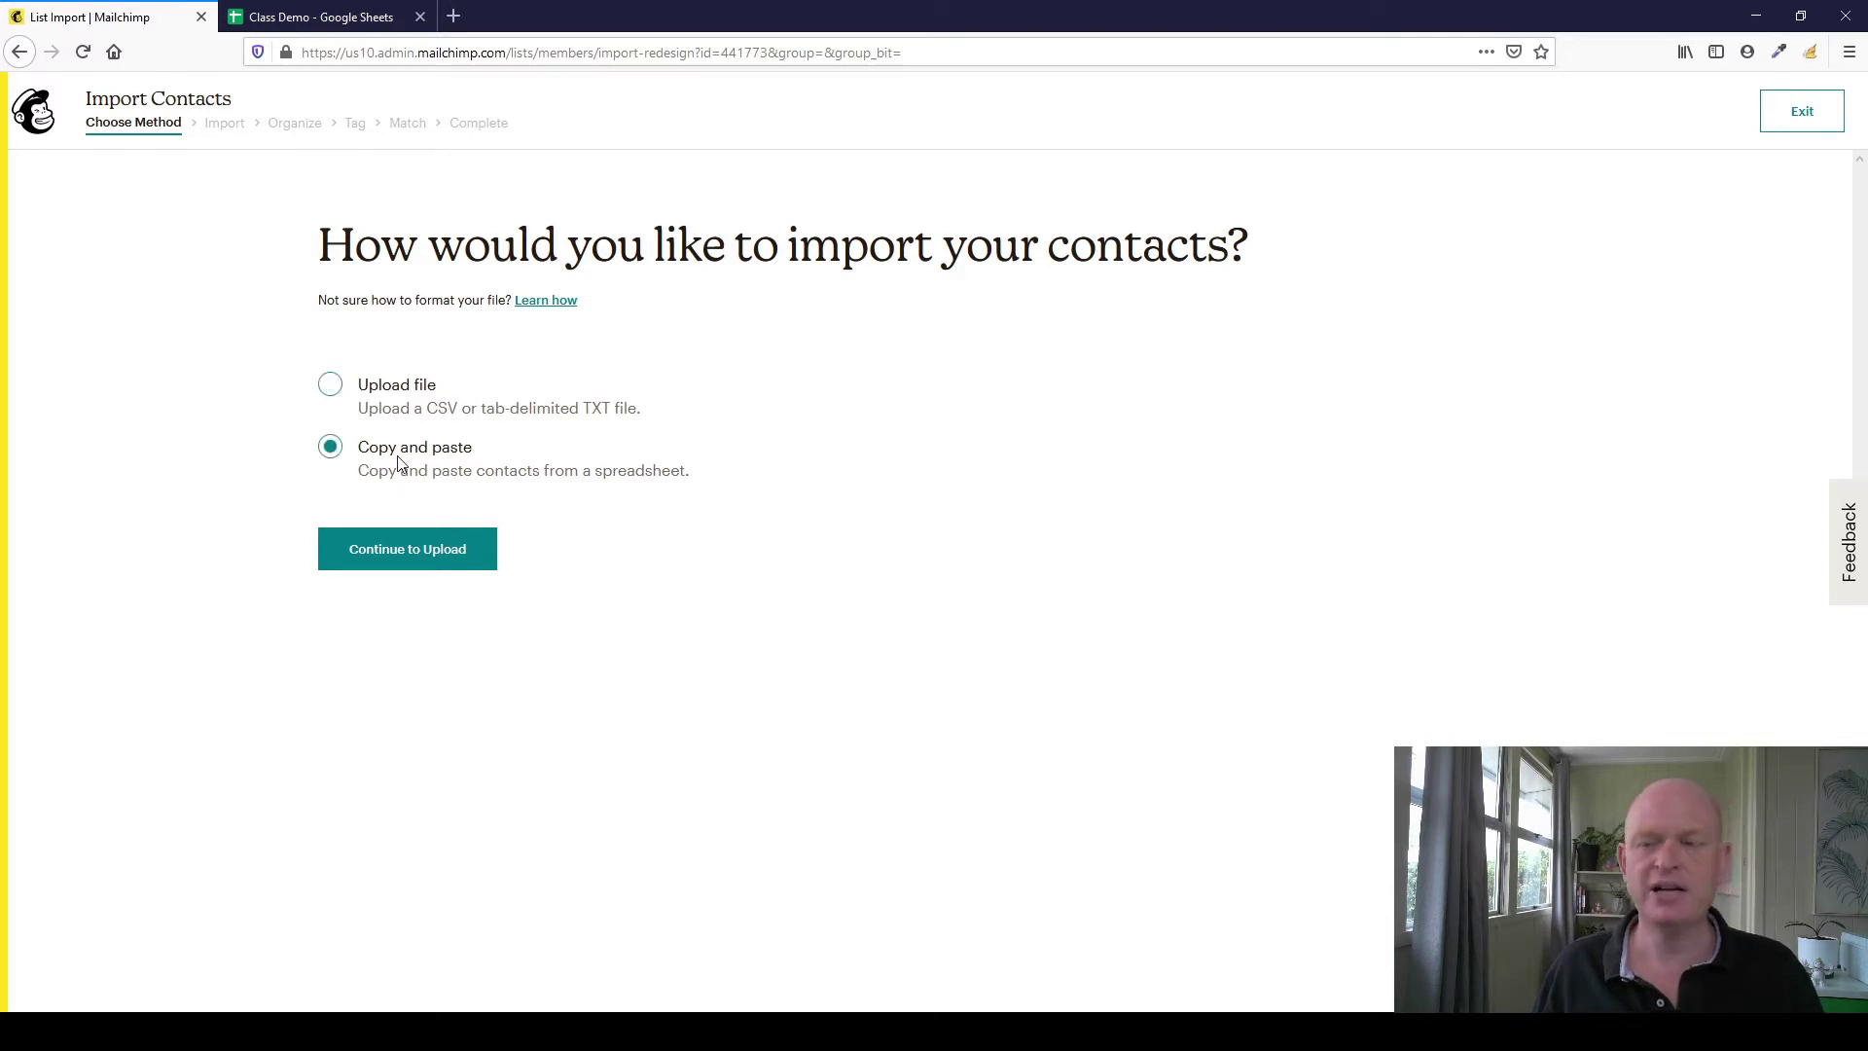
pyautogui.click(423, 565)
# Paste the copied spreadsheet rows, headers included, into the contact information field and proceed to organizing the contacts.
pyautogui.click(447, 436)
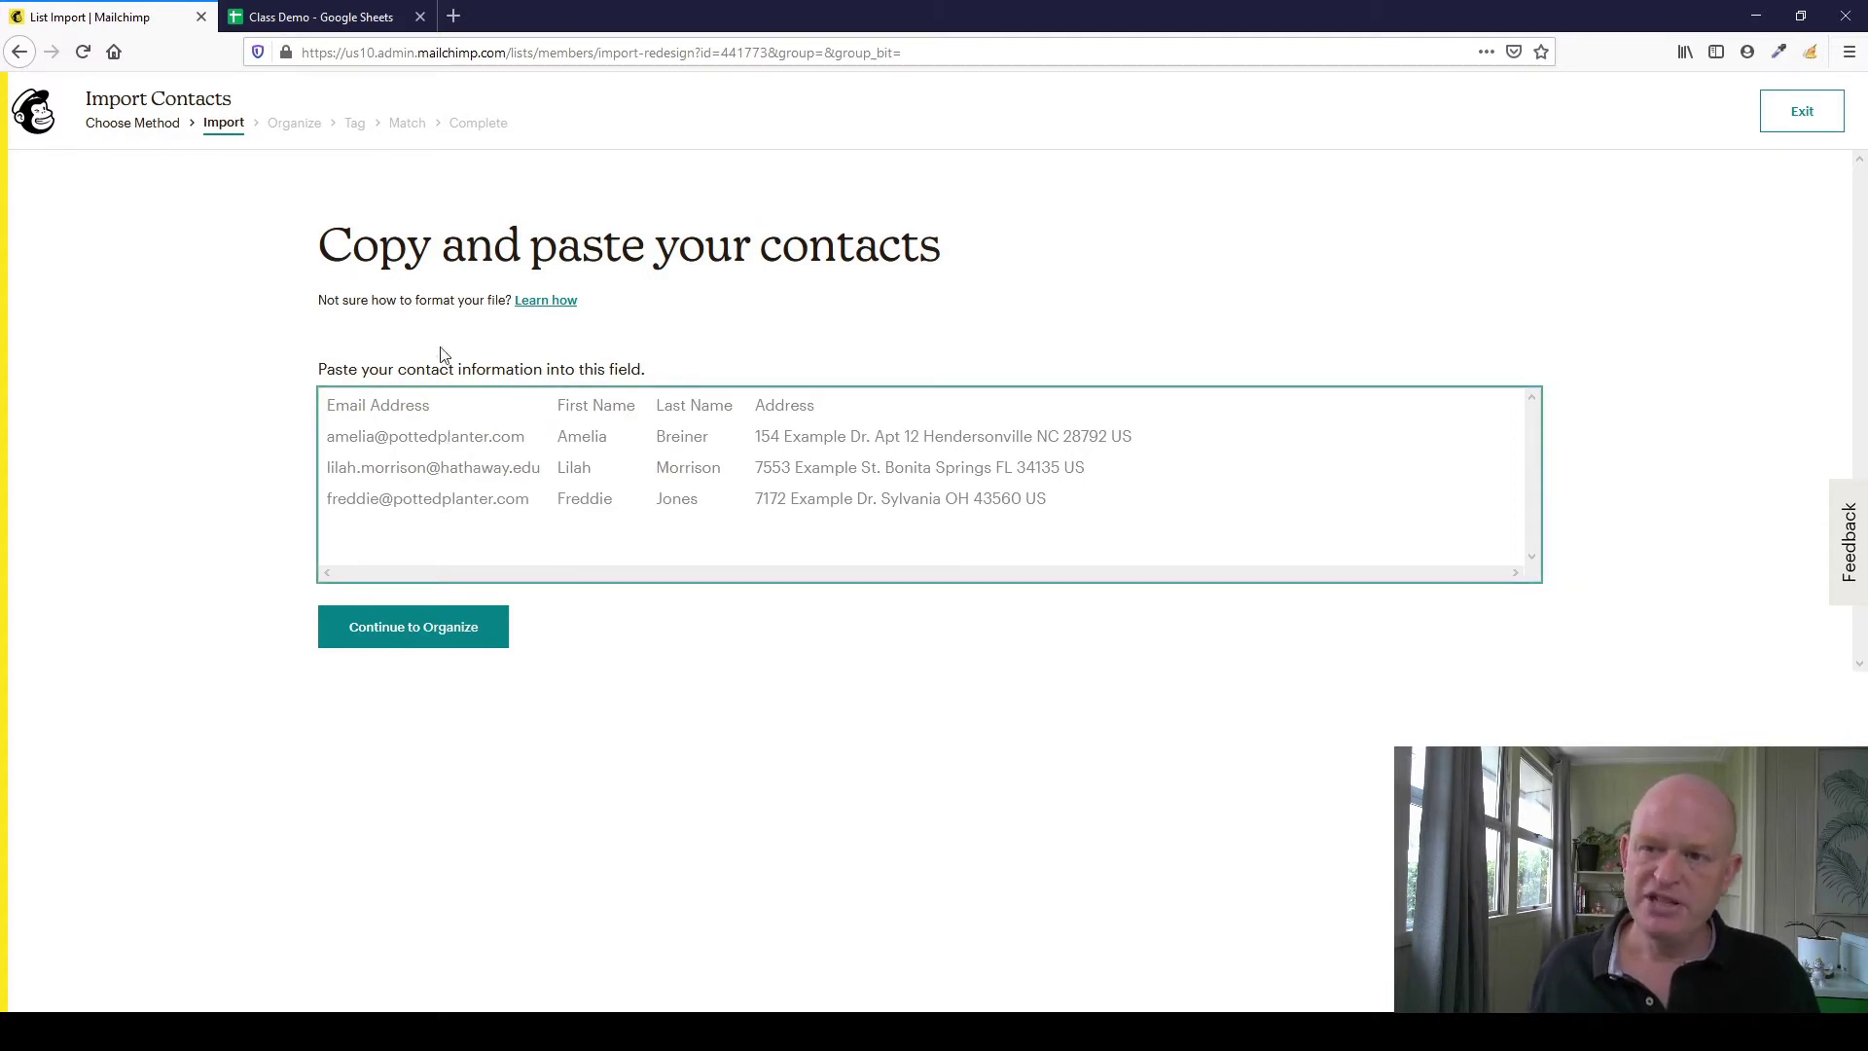
pyautogui.hotkey('ctrl', 'v')
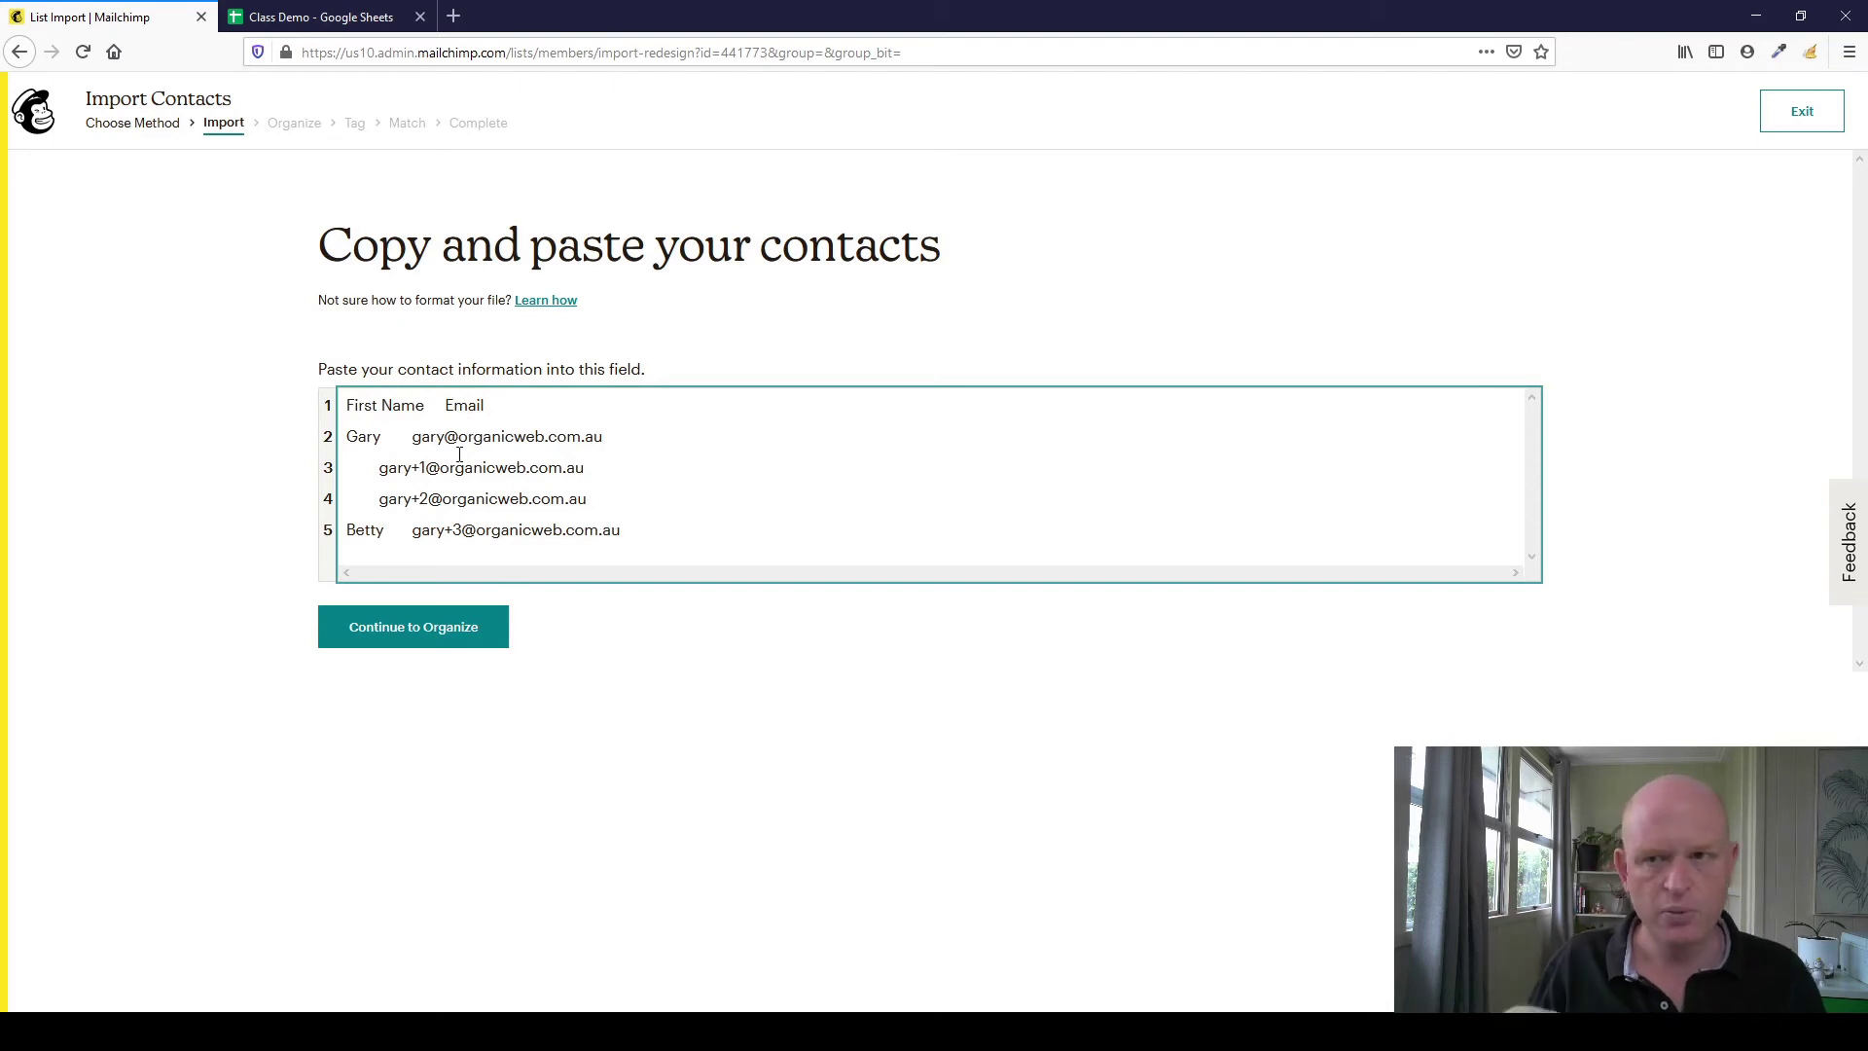
pyautogui.click(459, 647)
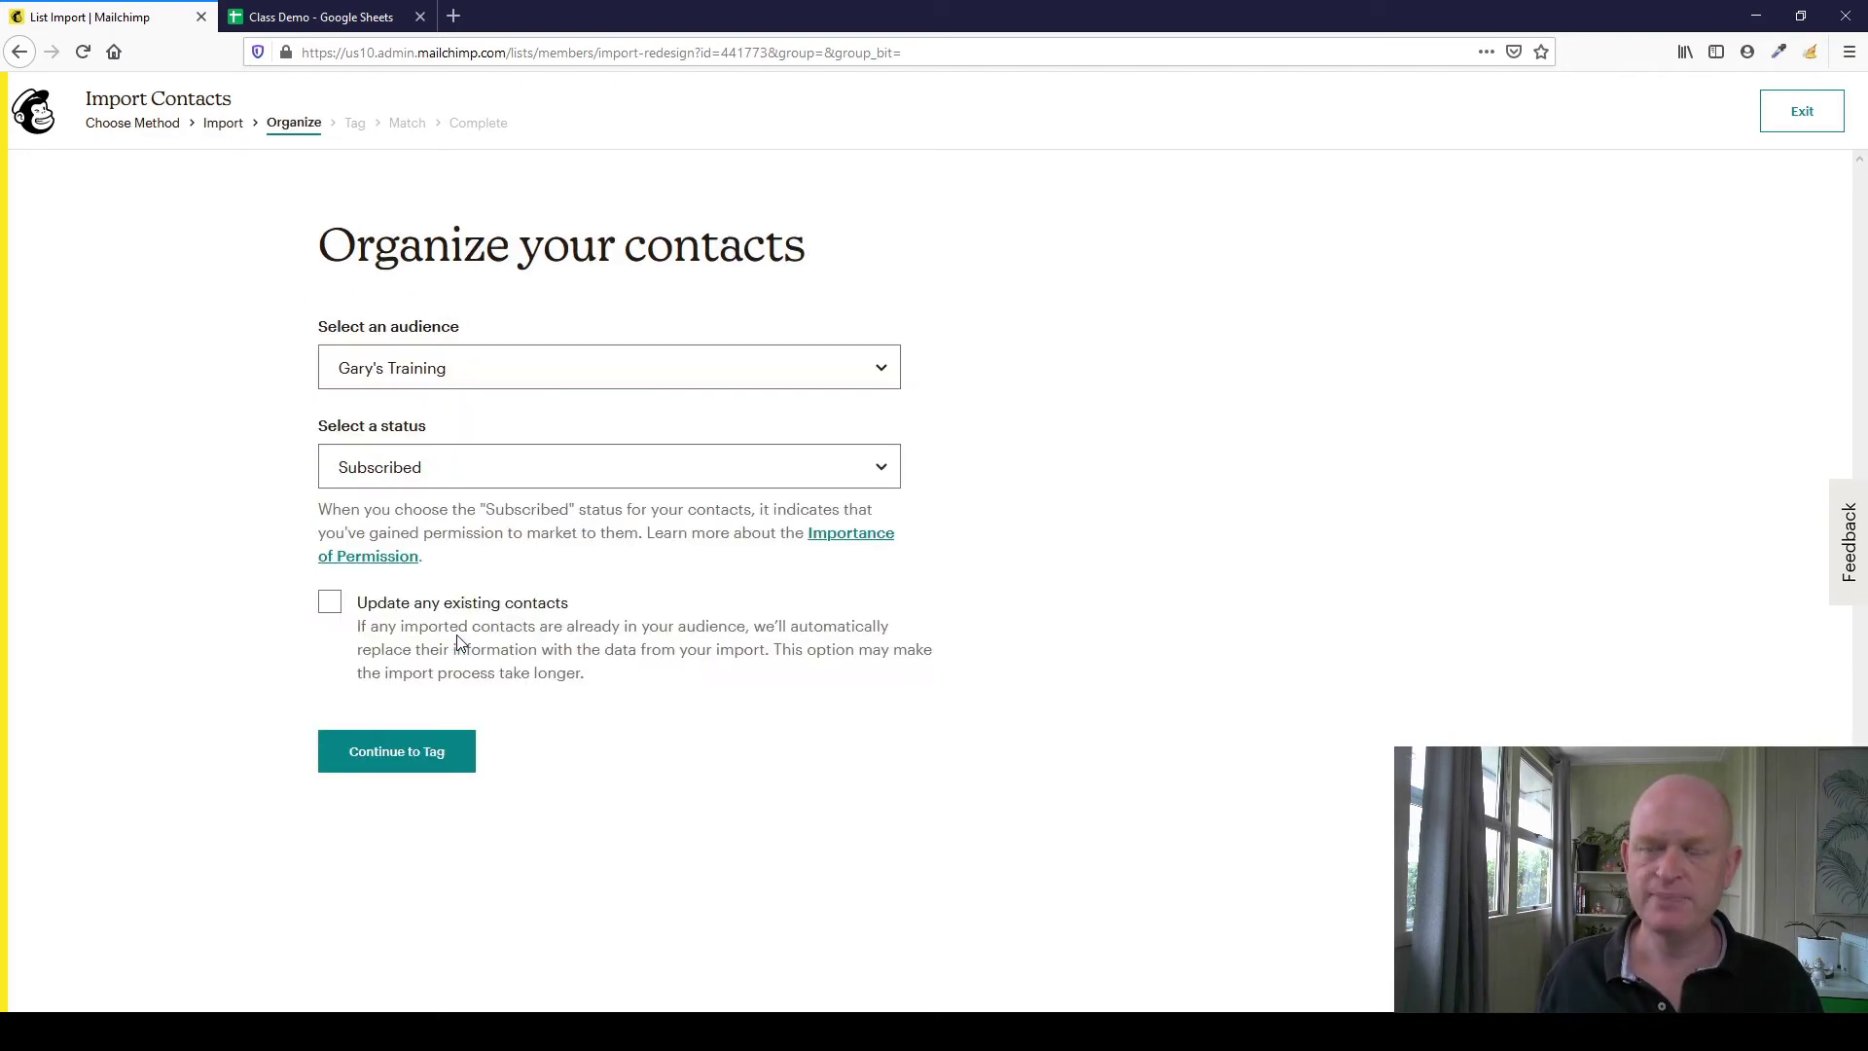
# Review the audience and status choices, keep the current audience with the Subscribed status, and proceed to tagging.
pyautogui.click(485, 377)
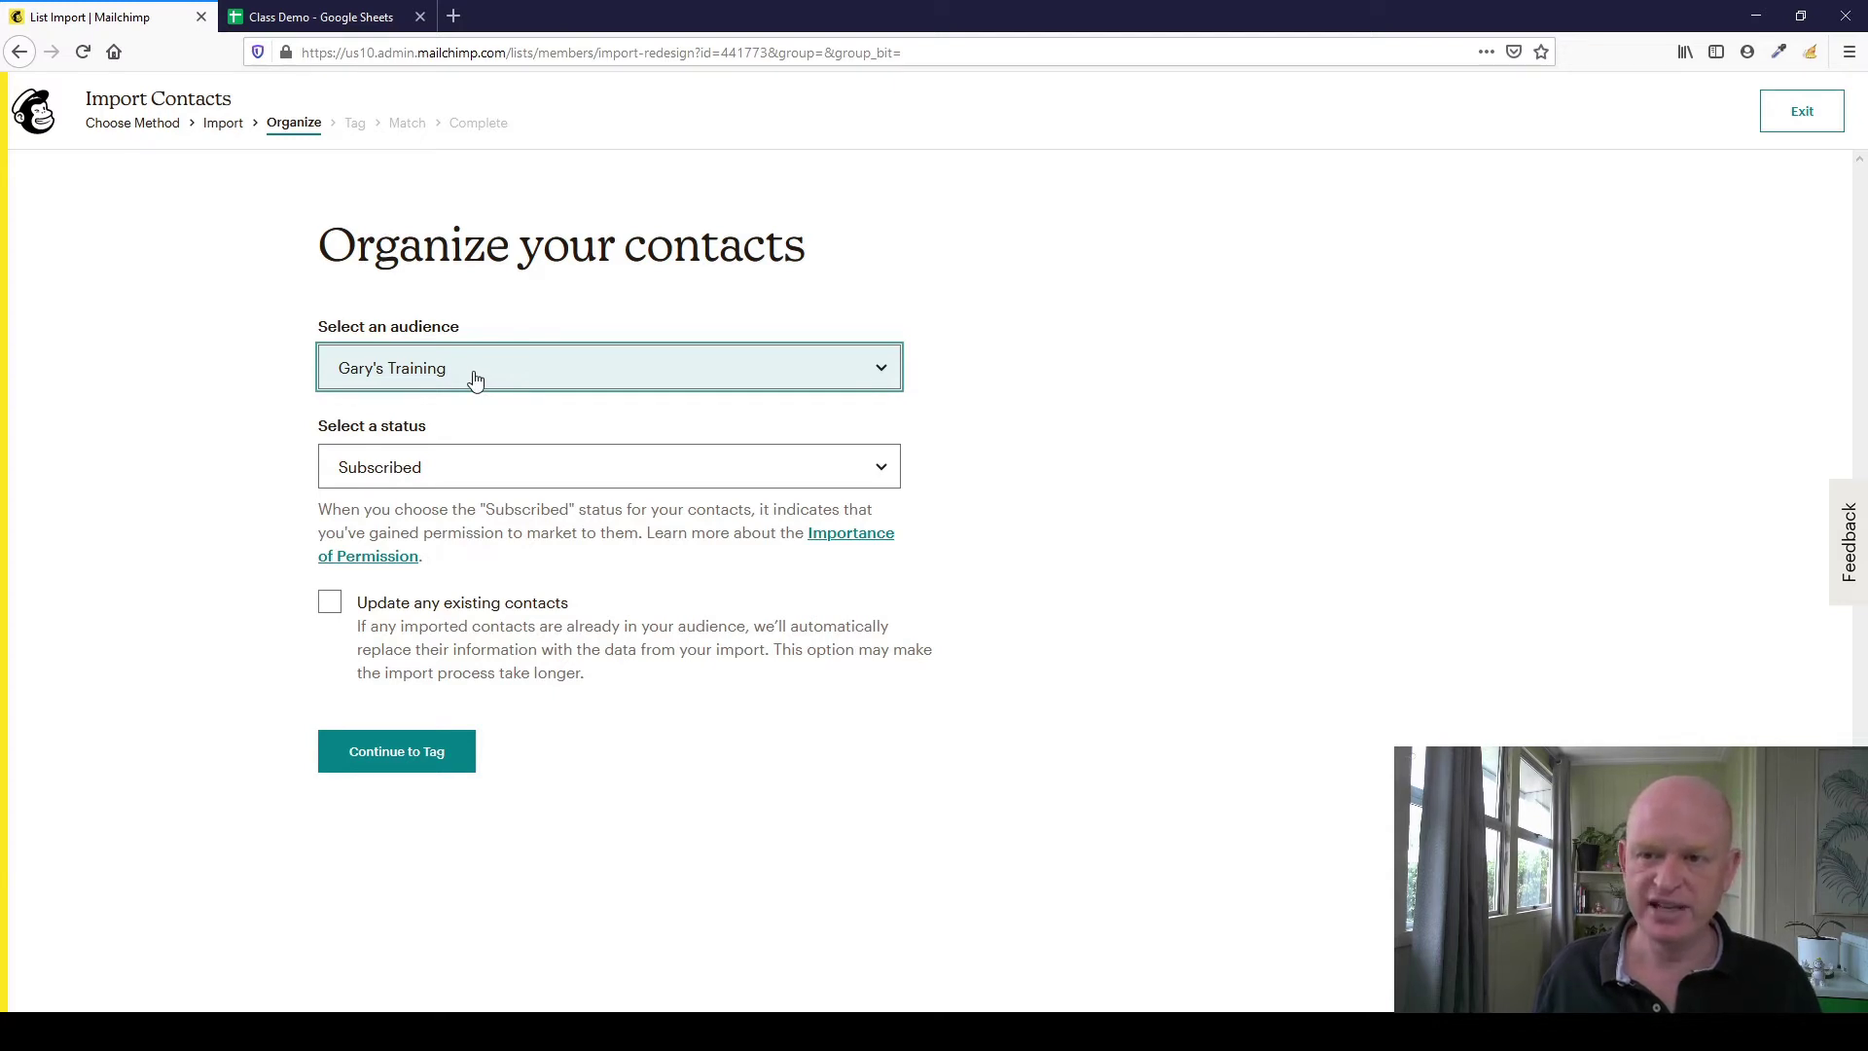
pyautogui.click(476, 479)
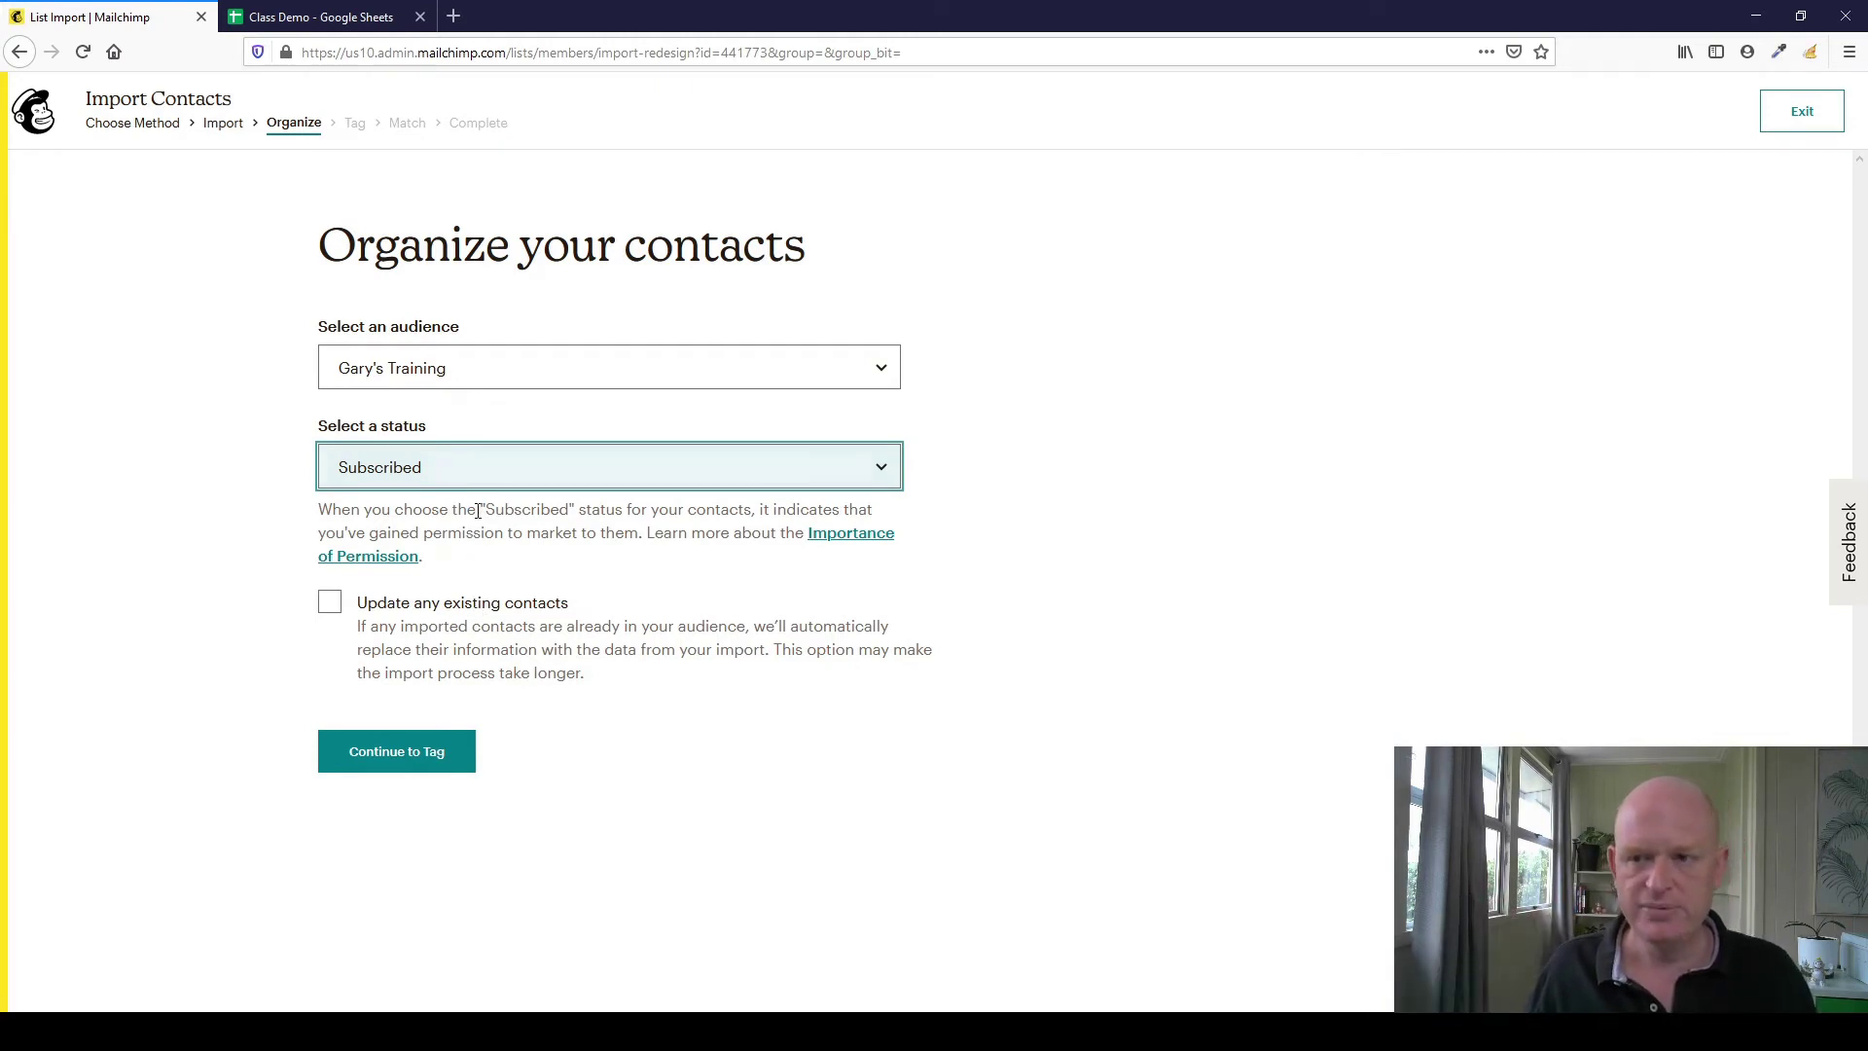
pyautogui.click(424, 755)
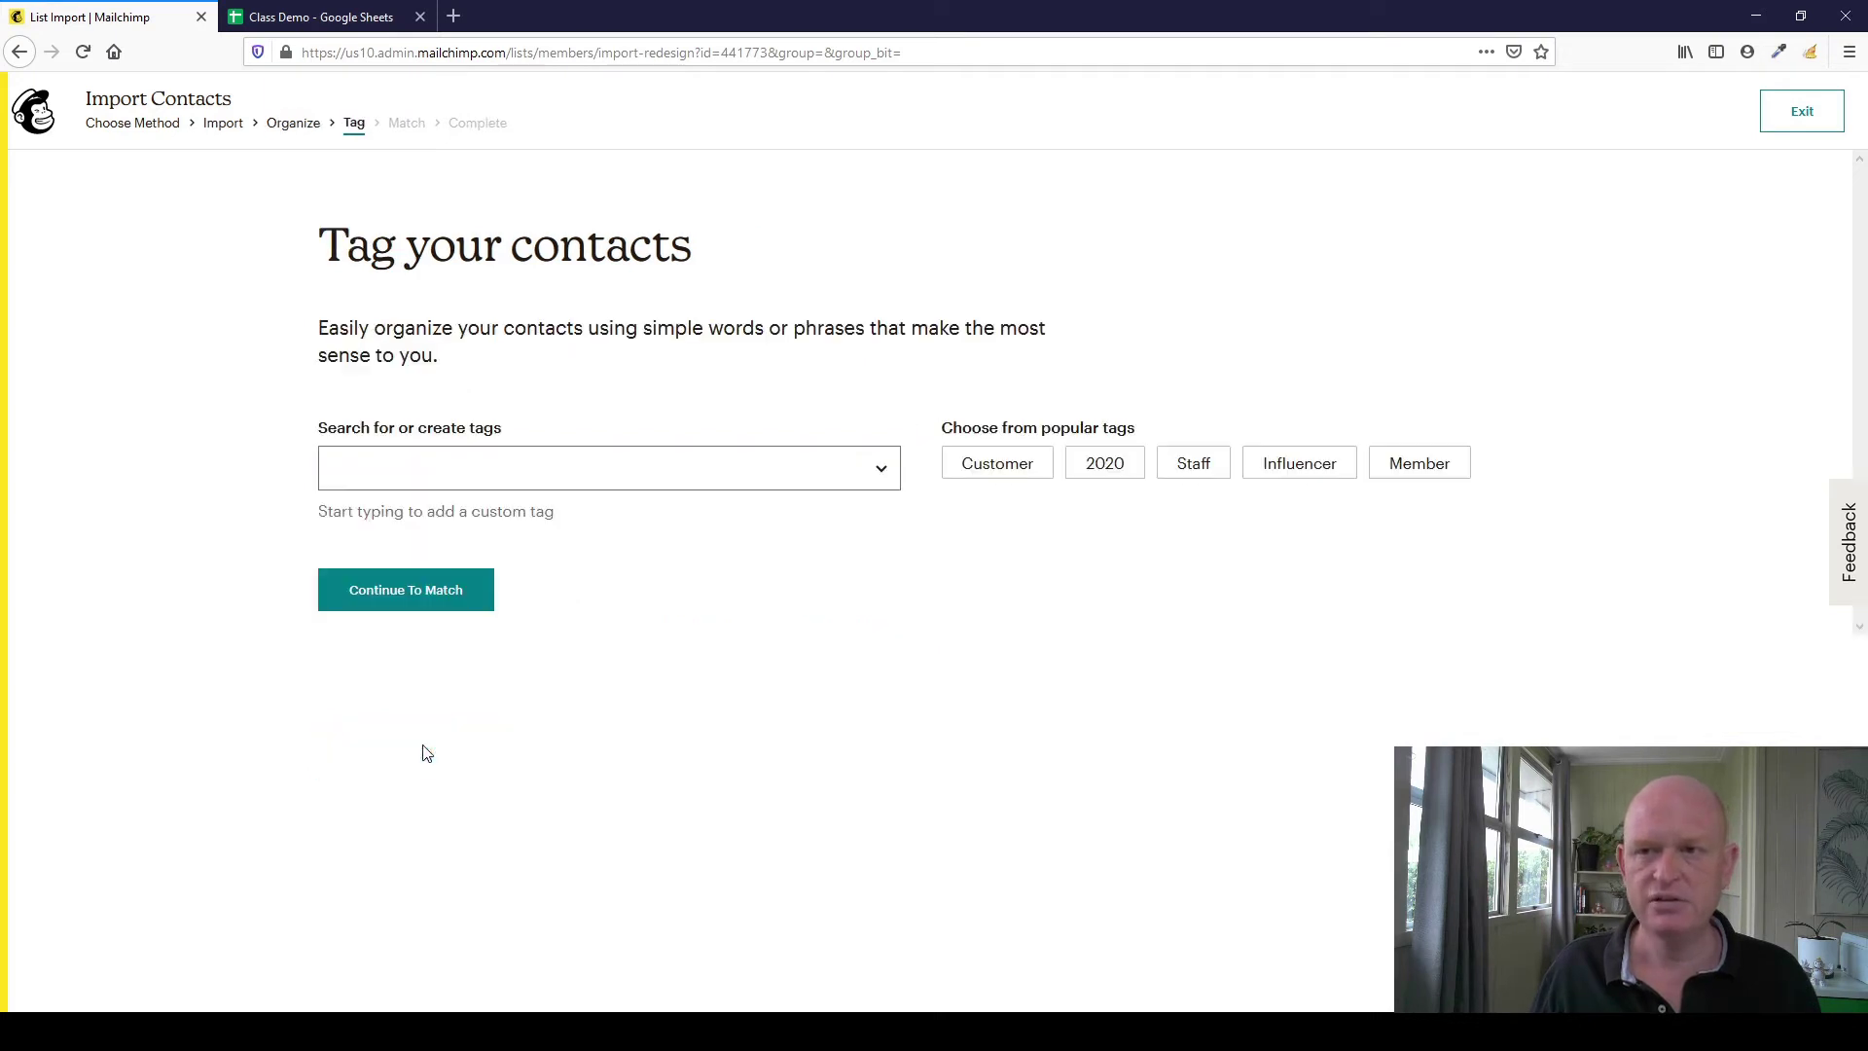
# Check the existing tag choices and proceed to column matching without adding a tag to the imported contacts.
pyautogui.click(886, 470)
pyautogui.click(815, 551)
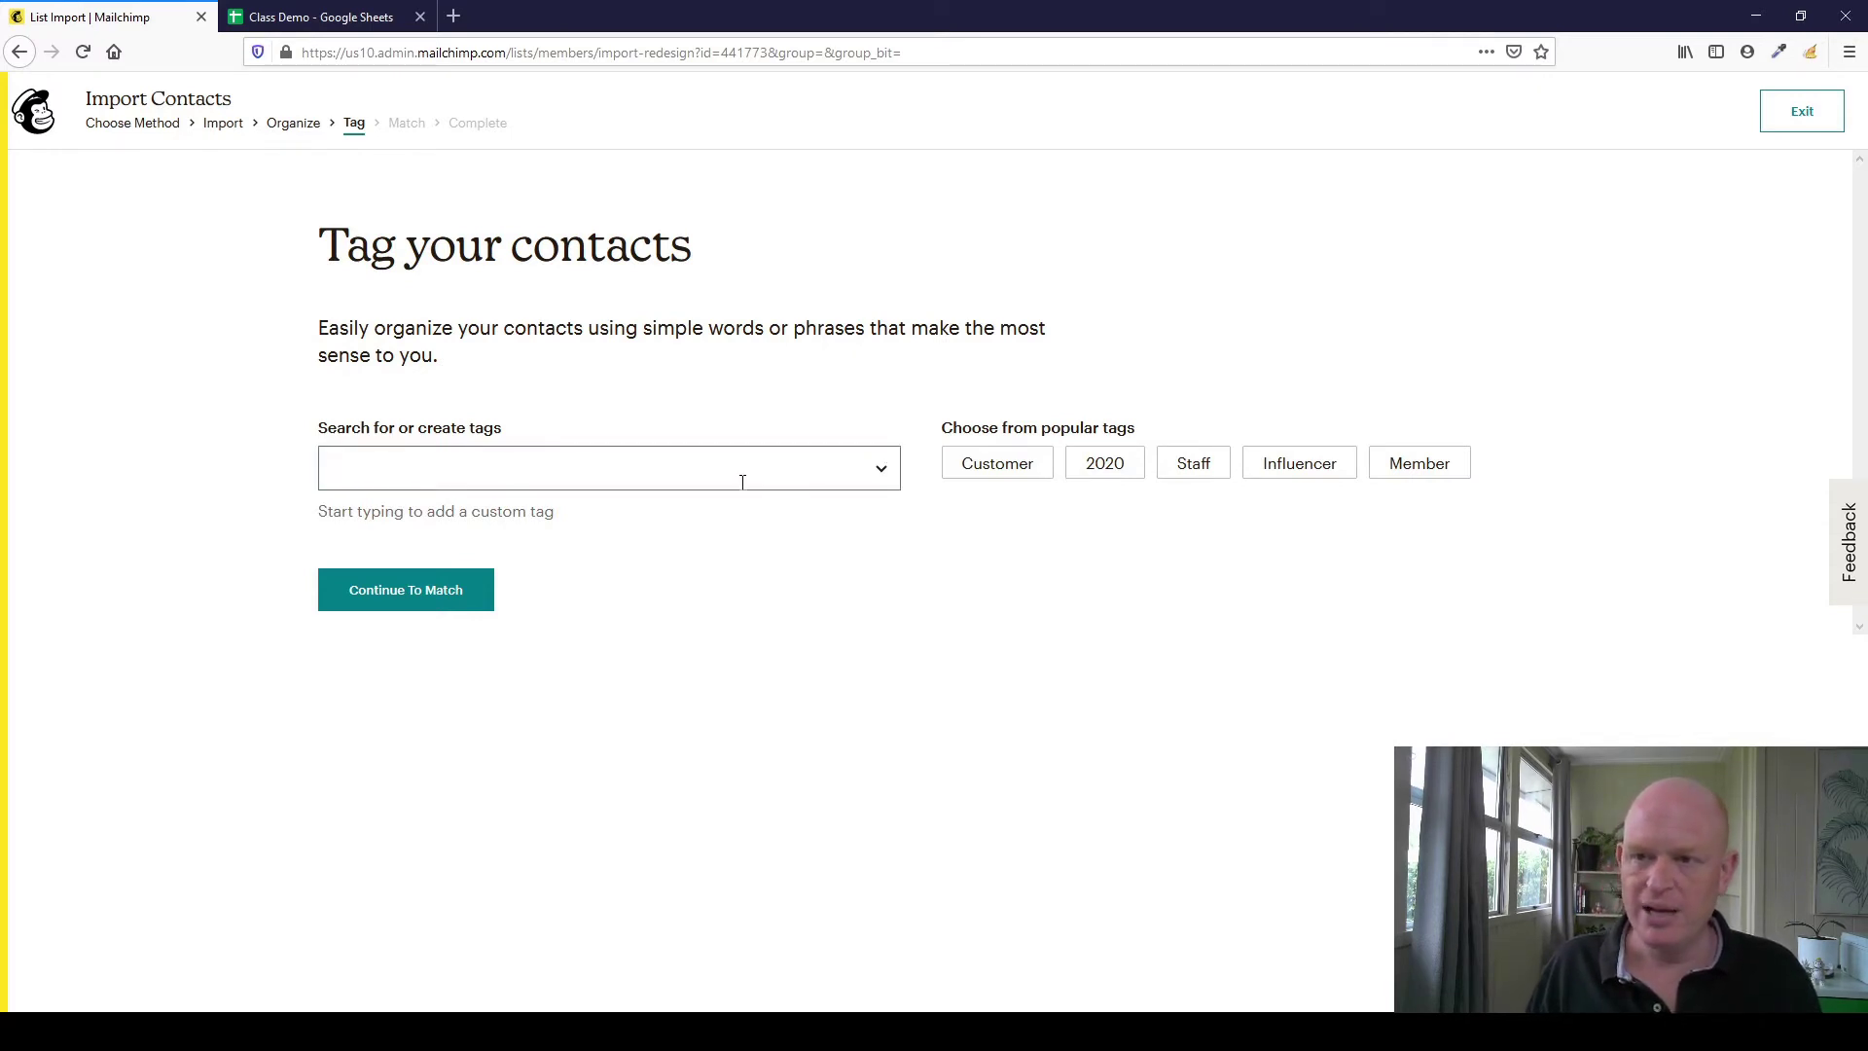
pyautogui.click(452, 602)
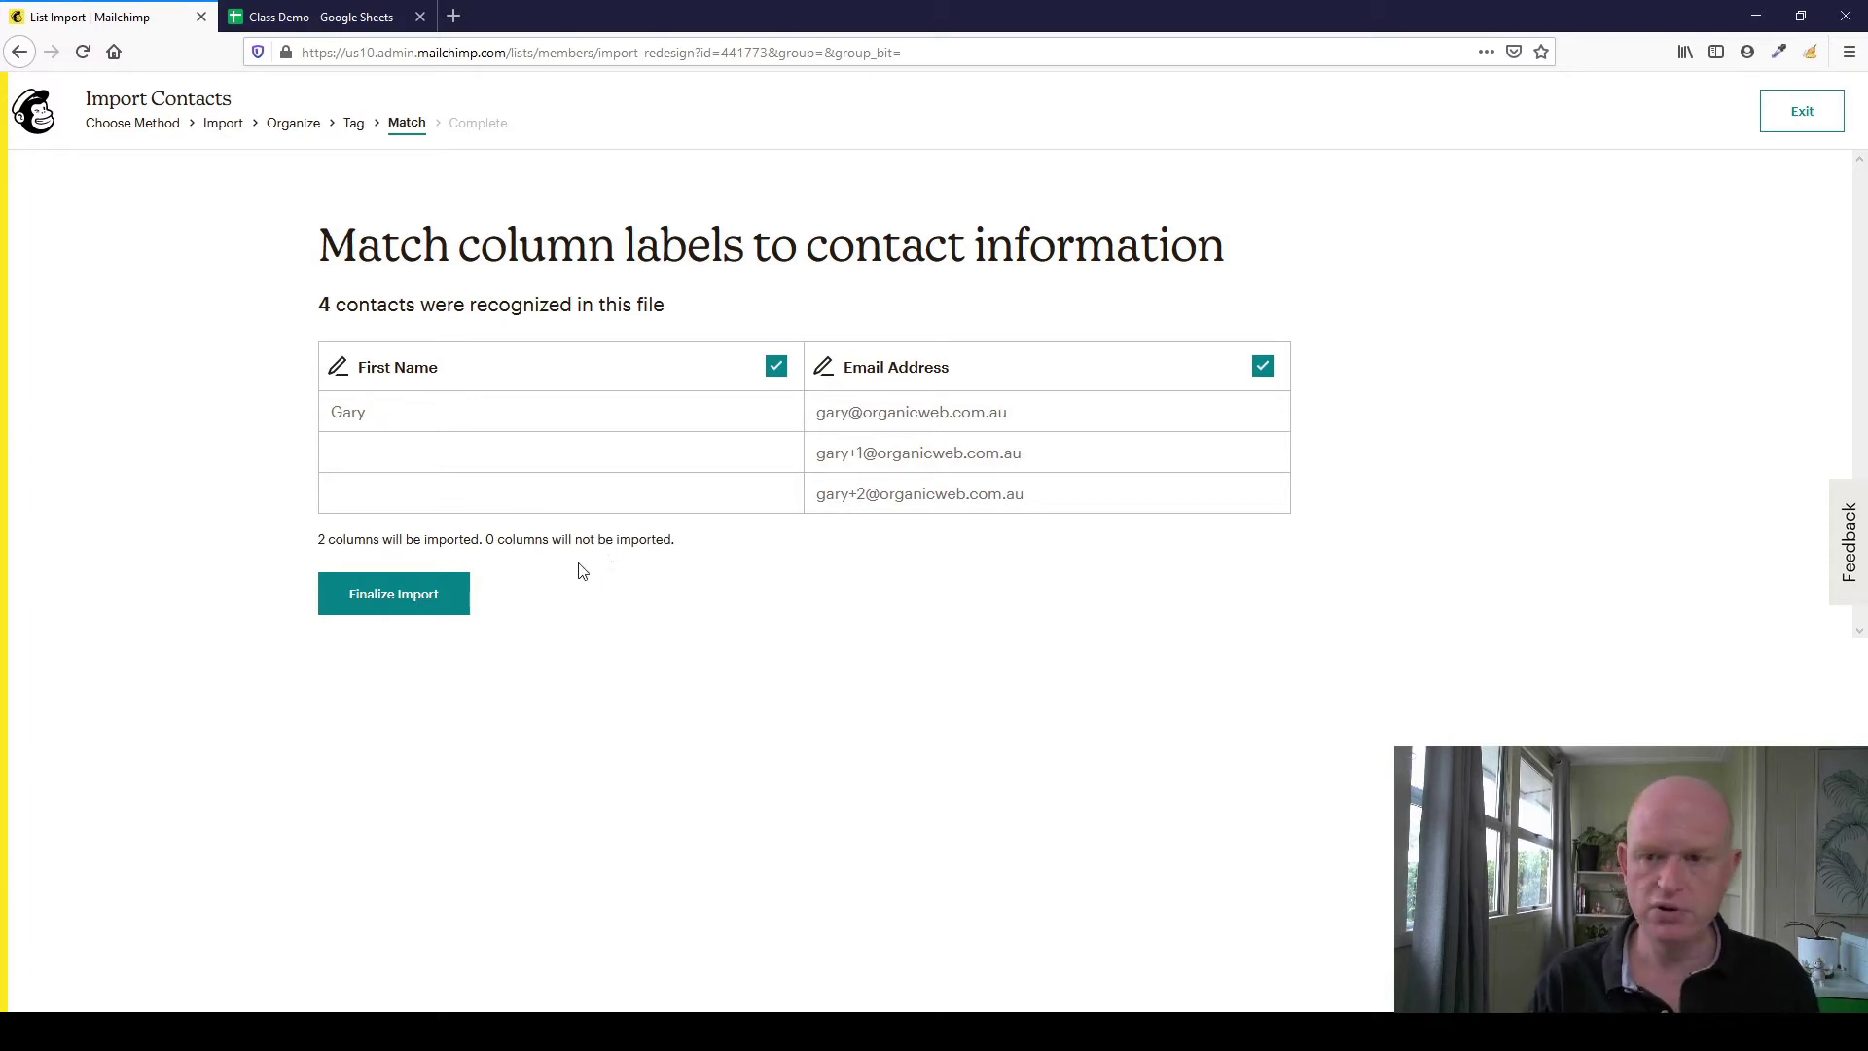
# Finalize and complete the contact import, and view the imported contacts in the audience list with the segment filter cleared.
pyautogui.click(426, 599)
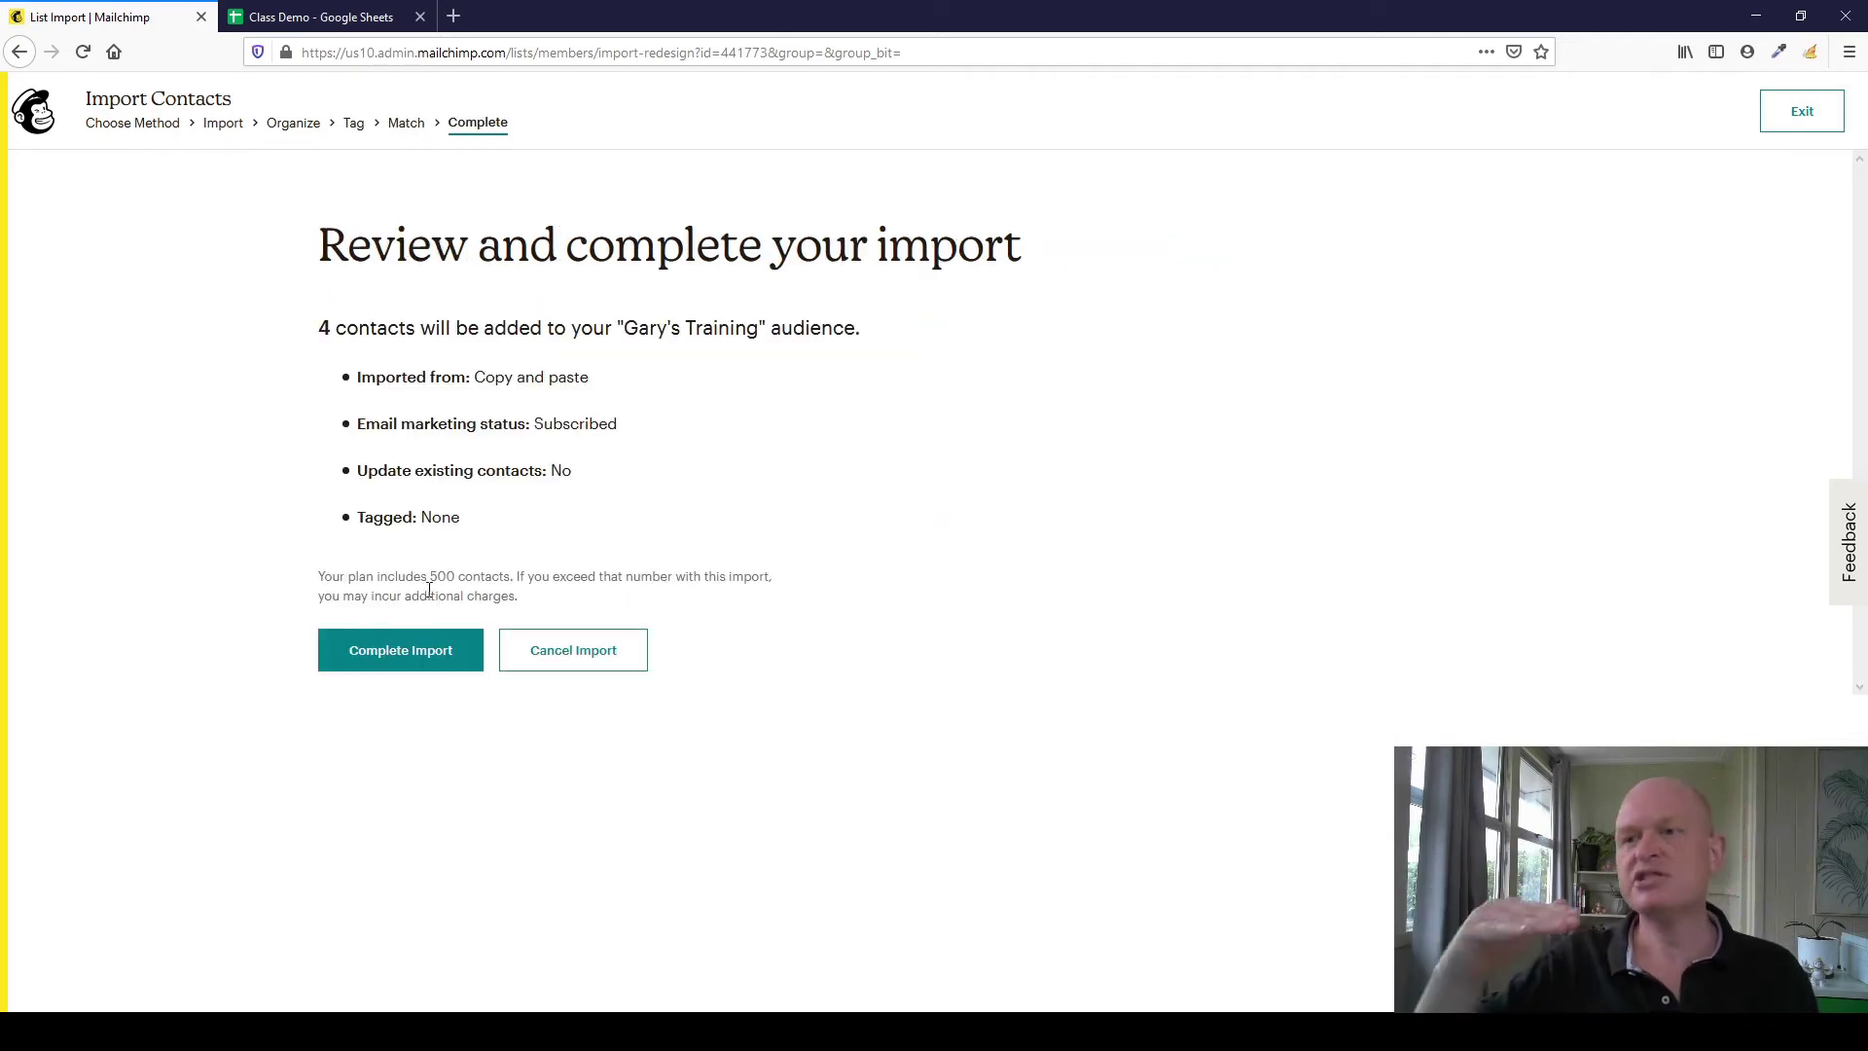
pyautogui.click(437, 661)
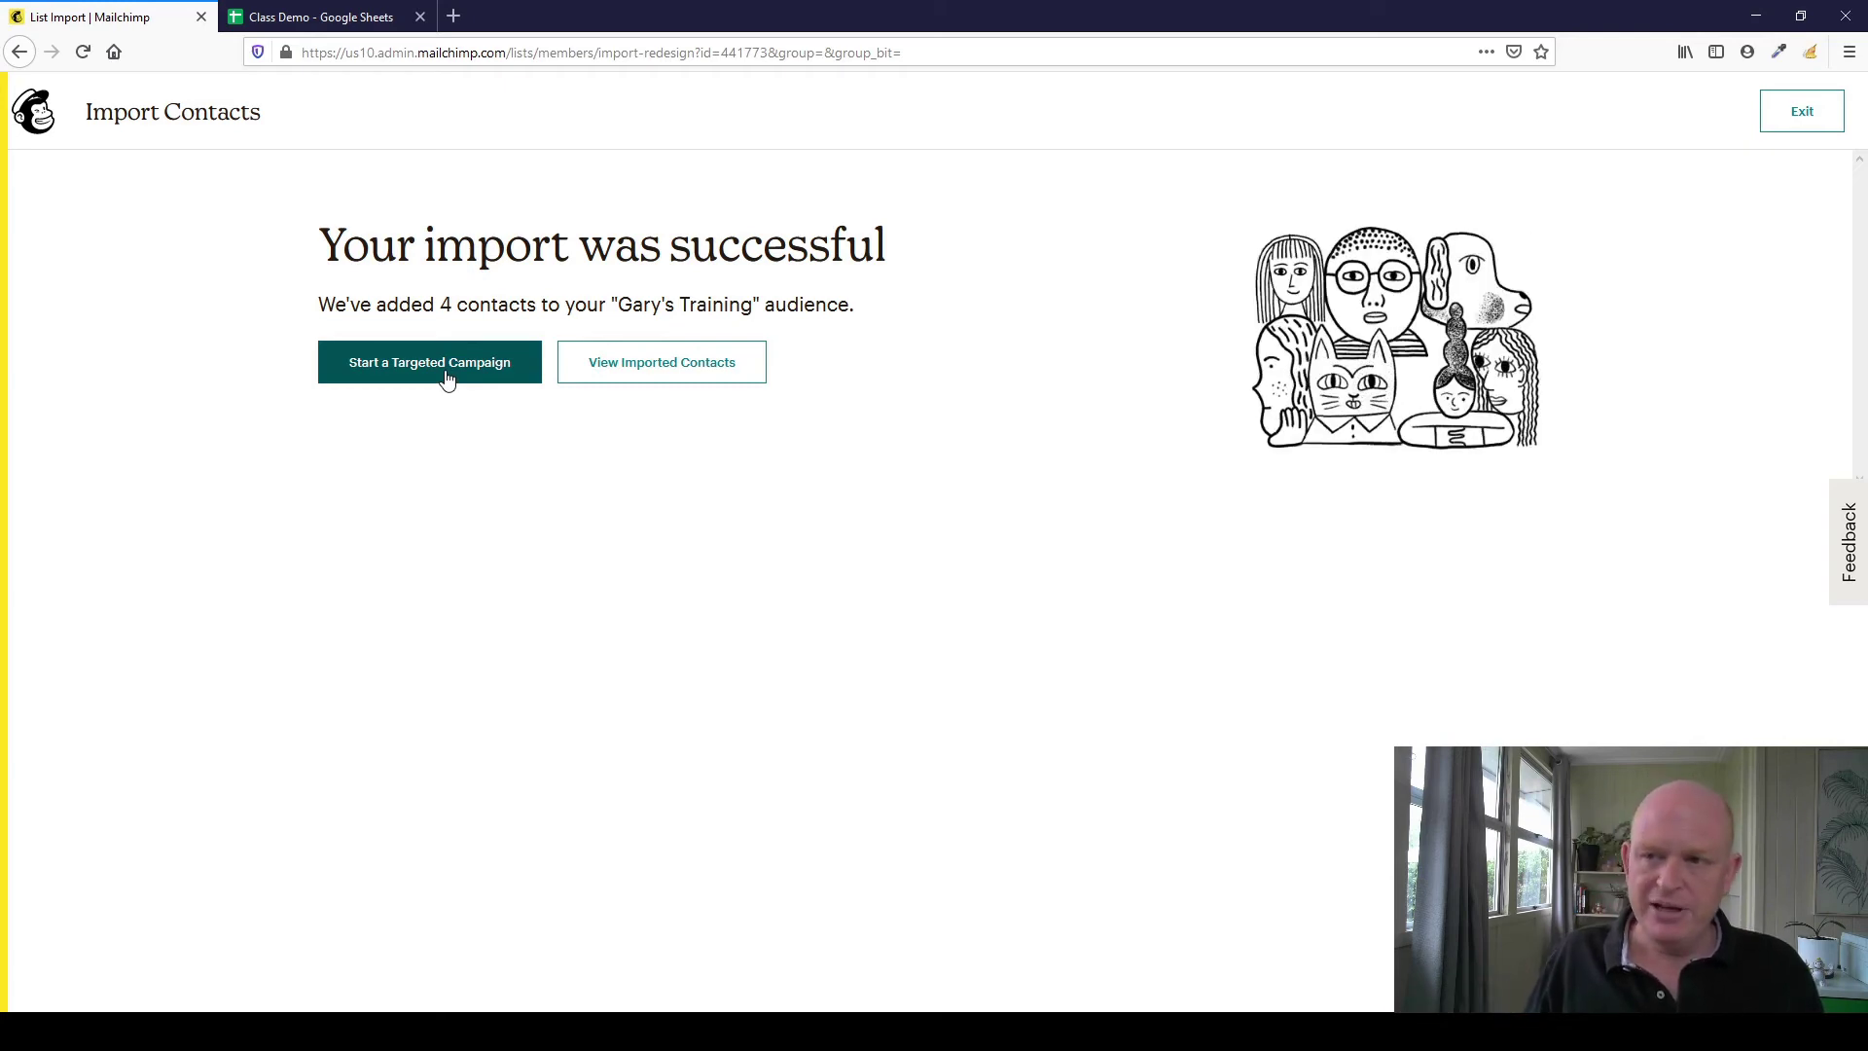
pyautogui.click(688, 369)
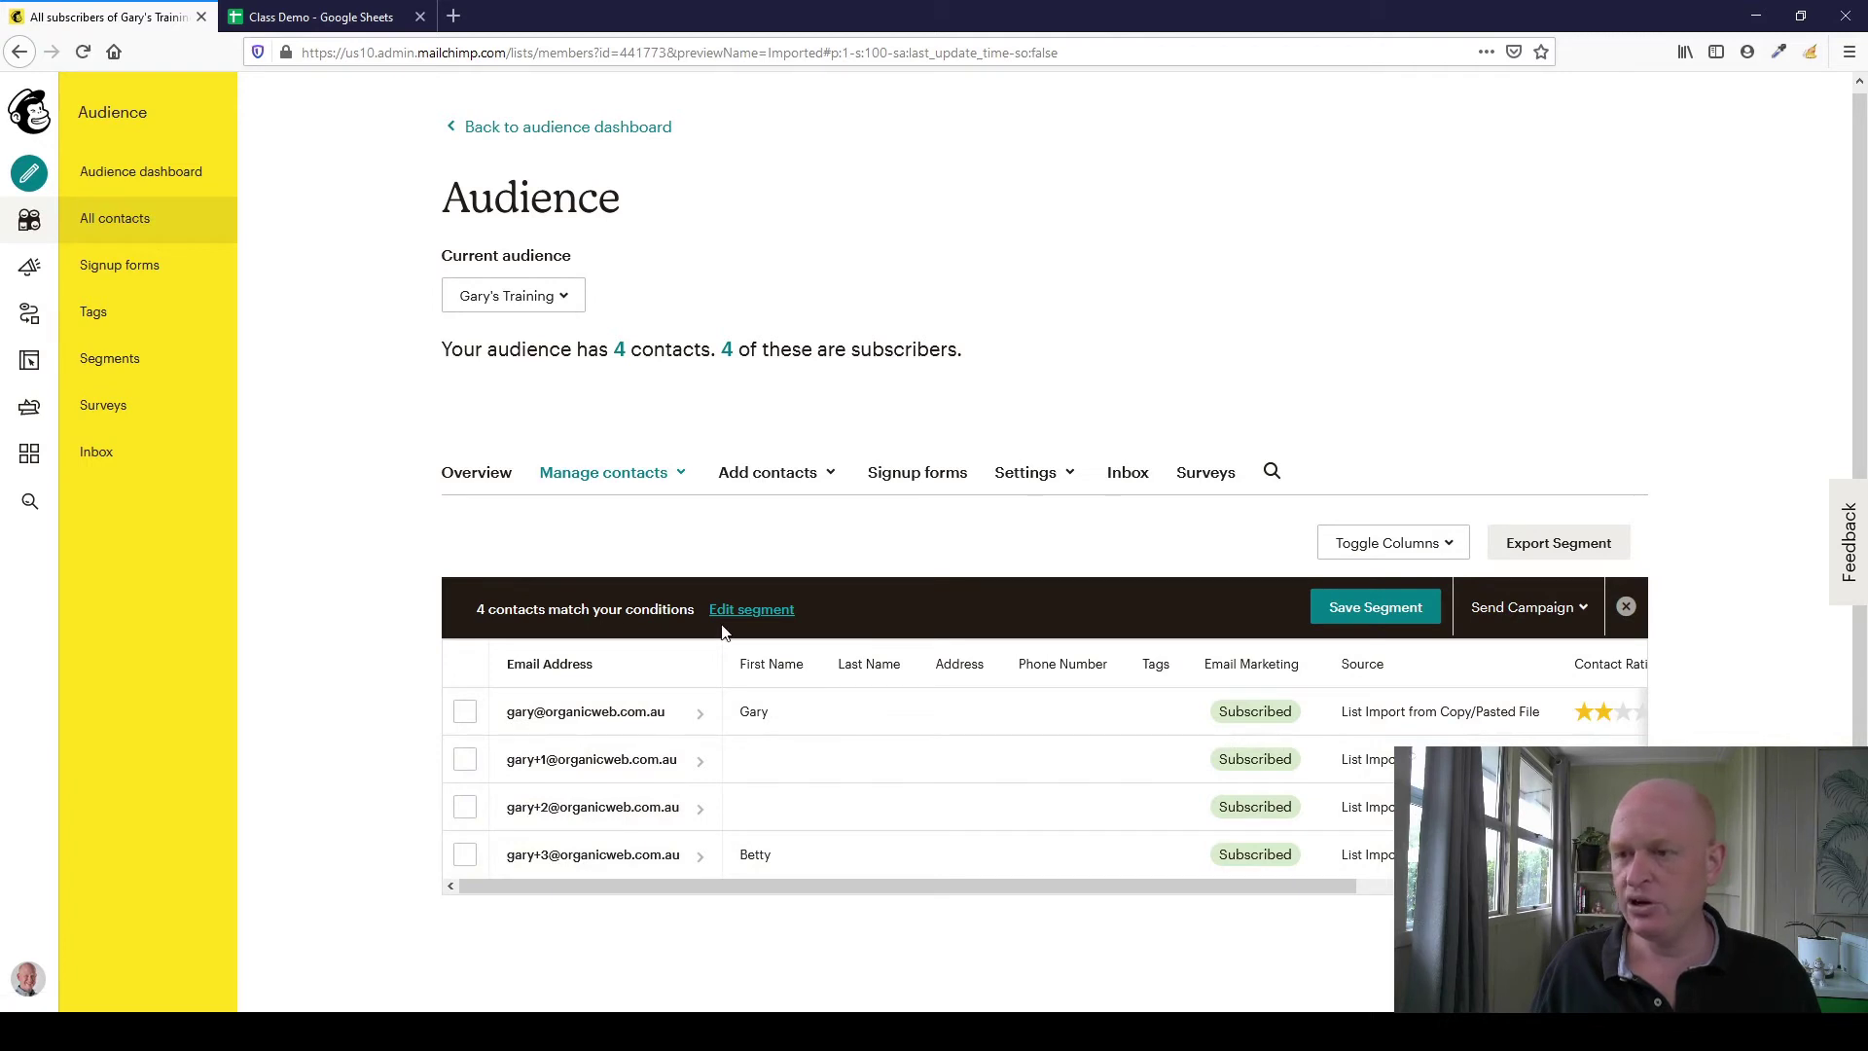
pyautogui.click(1626, 608)
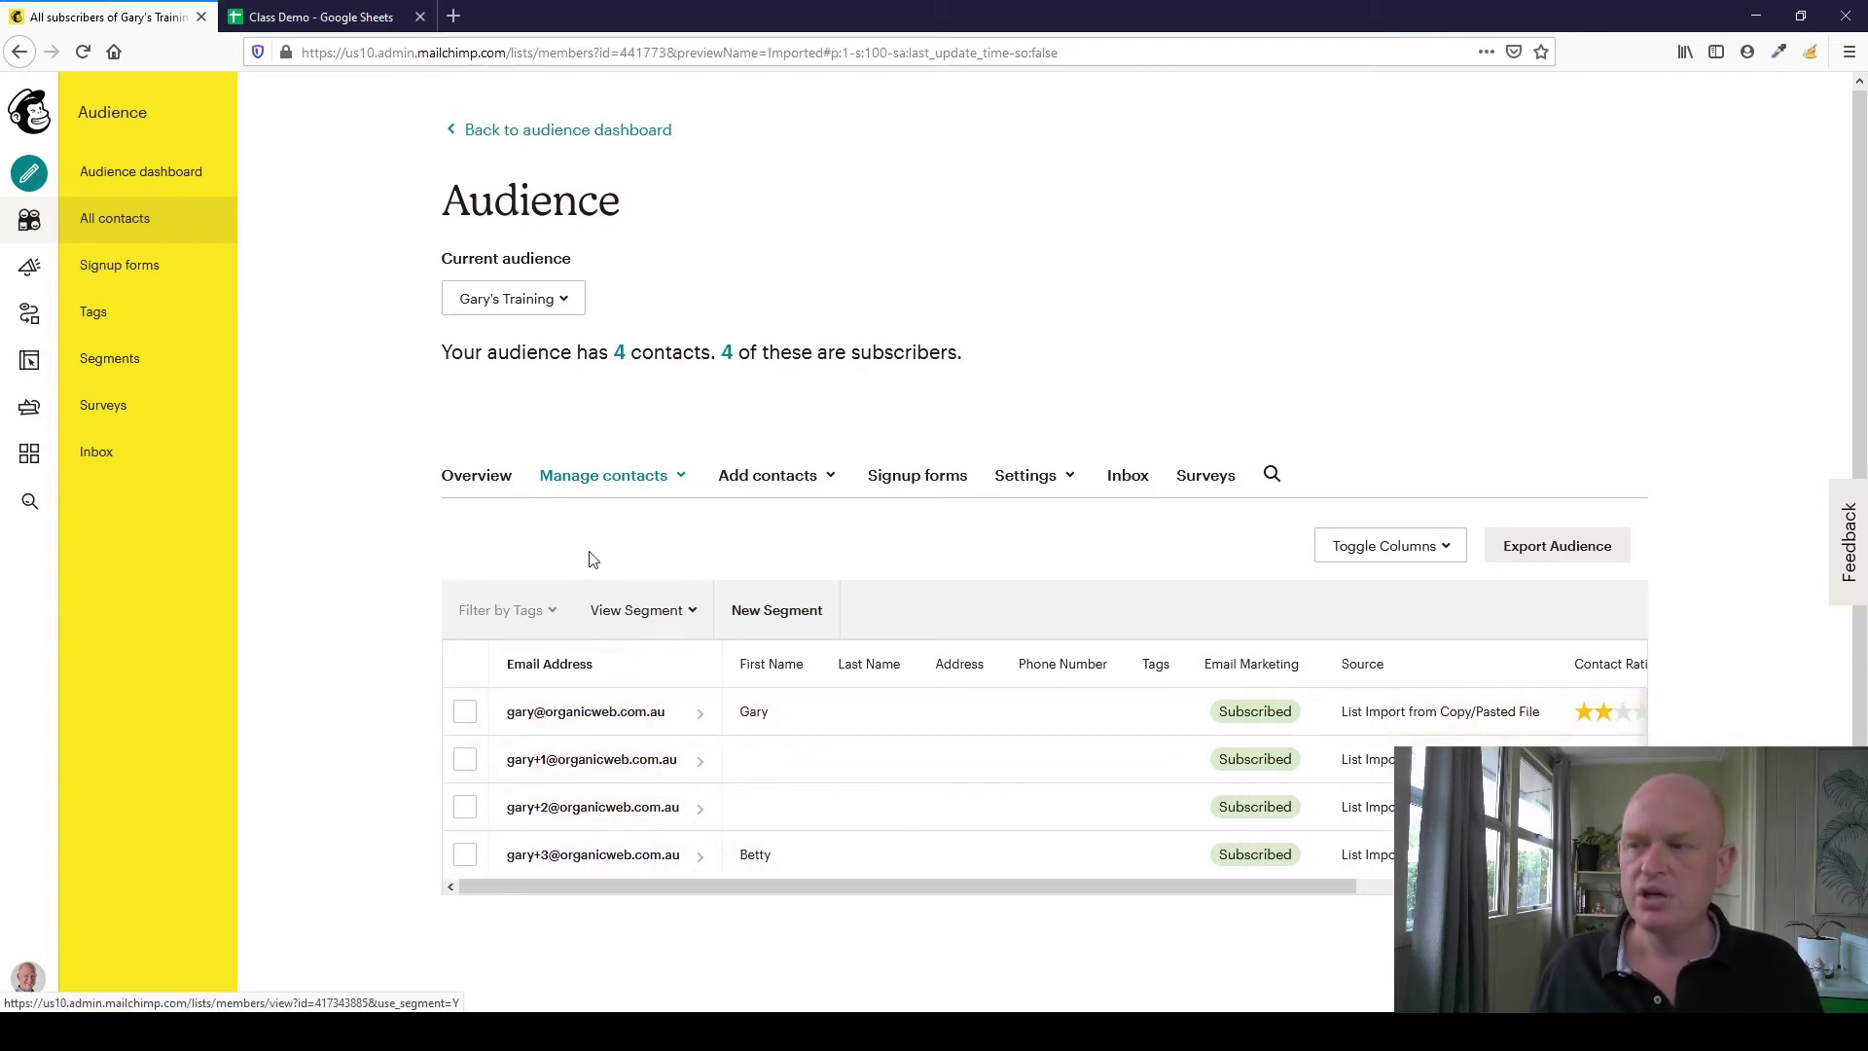
# Switch to Google Sheets, open Sheet3 of Class Demo, and compare its contact rows and columns with the Mailchimp audience list.
pyautogui.click(321, 16)
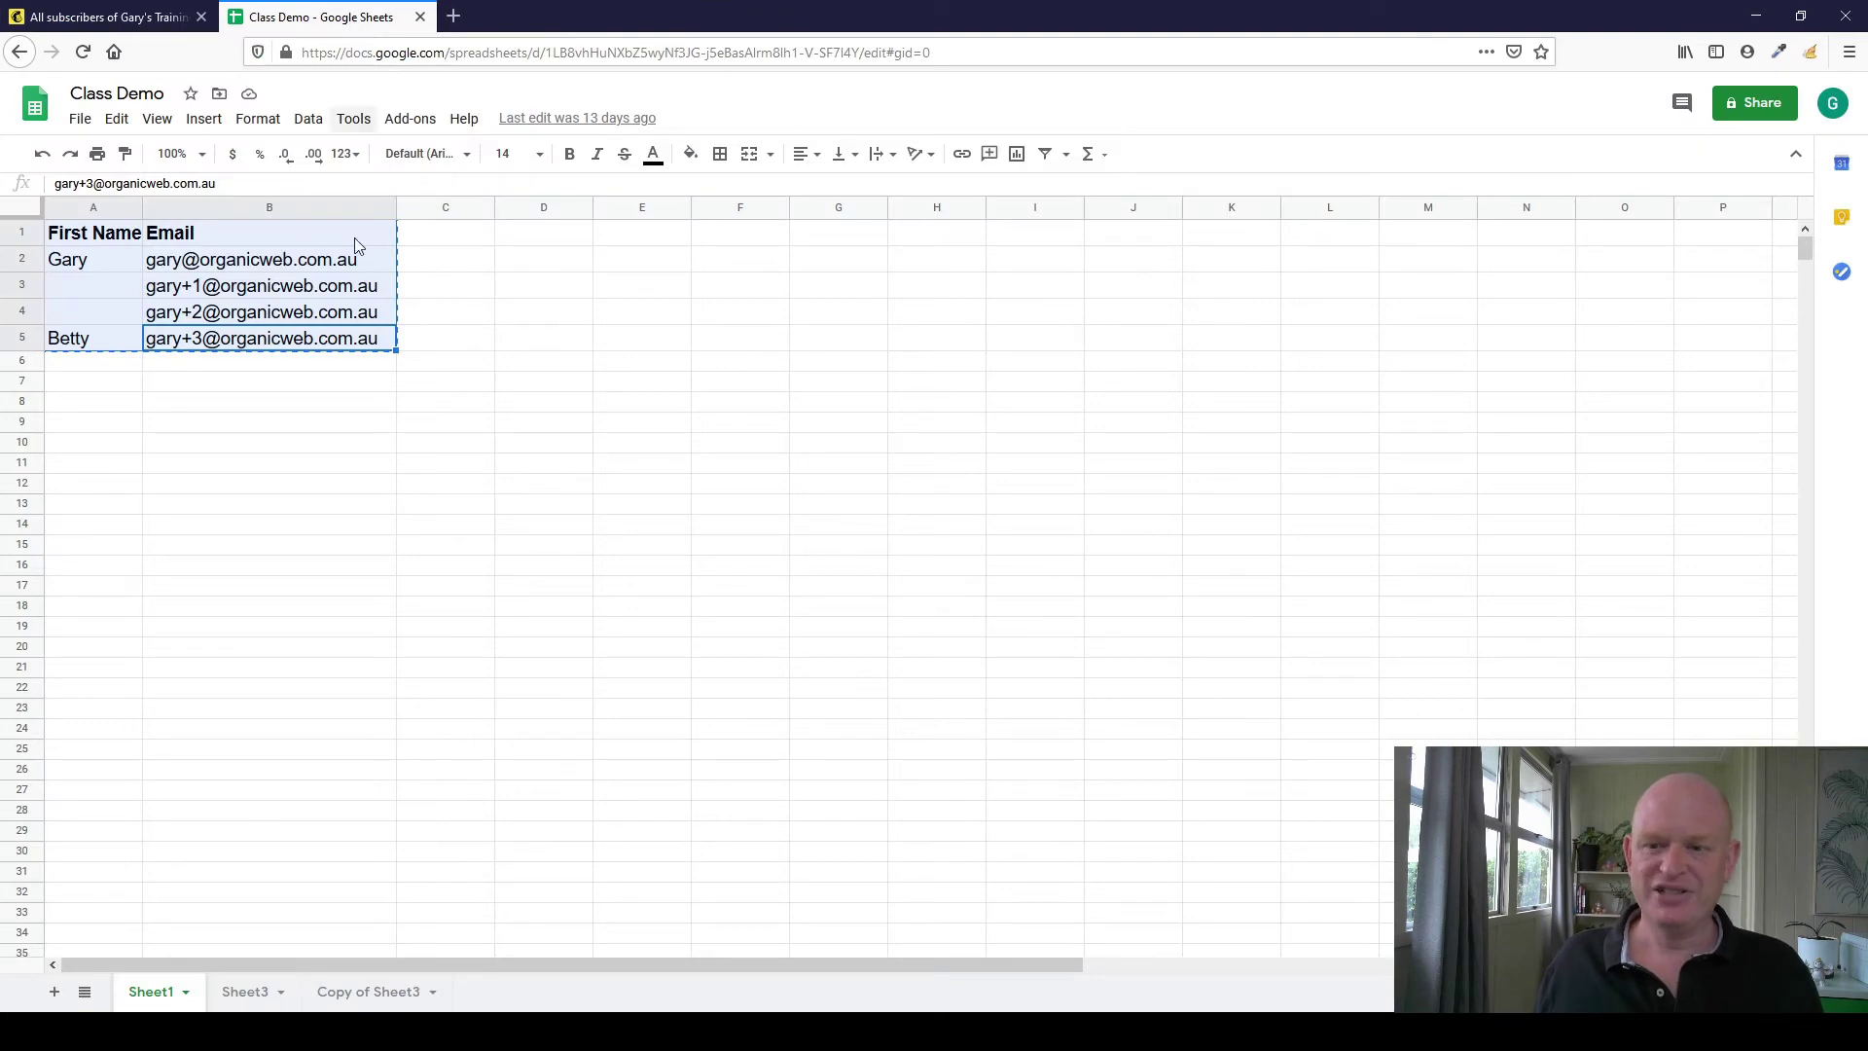
pyautogui.click(245, 990)
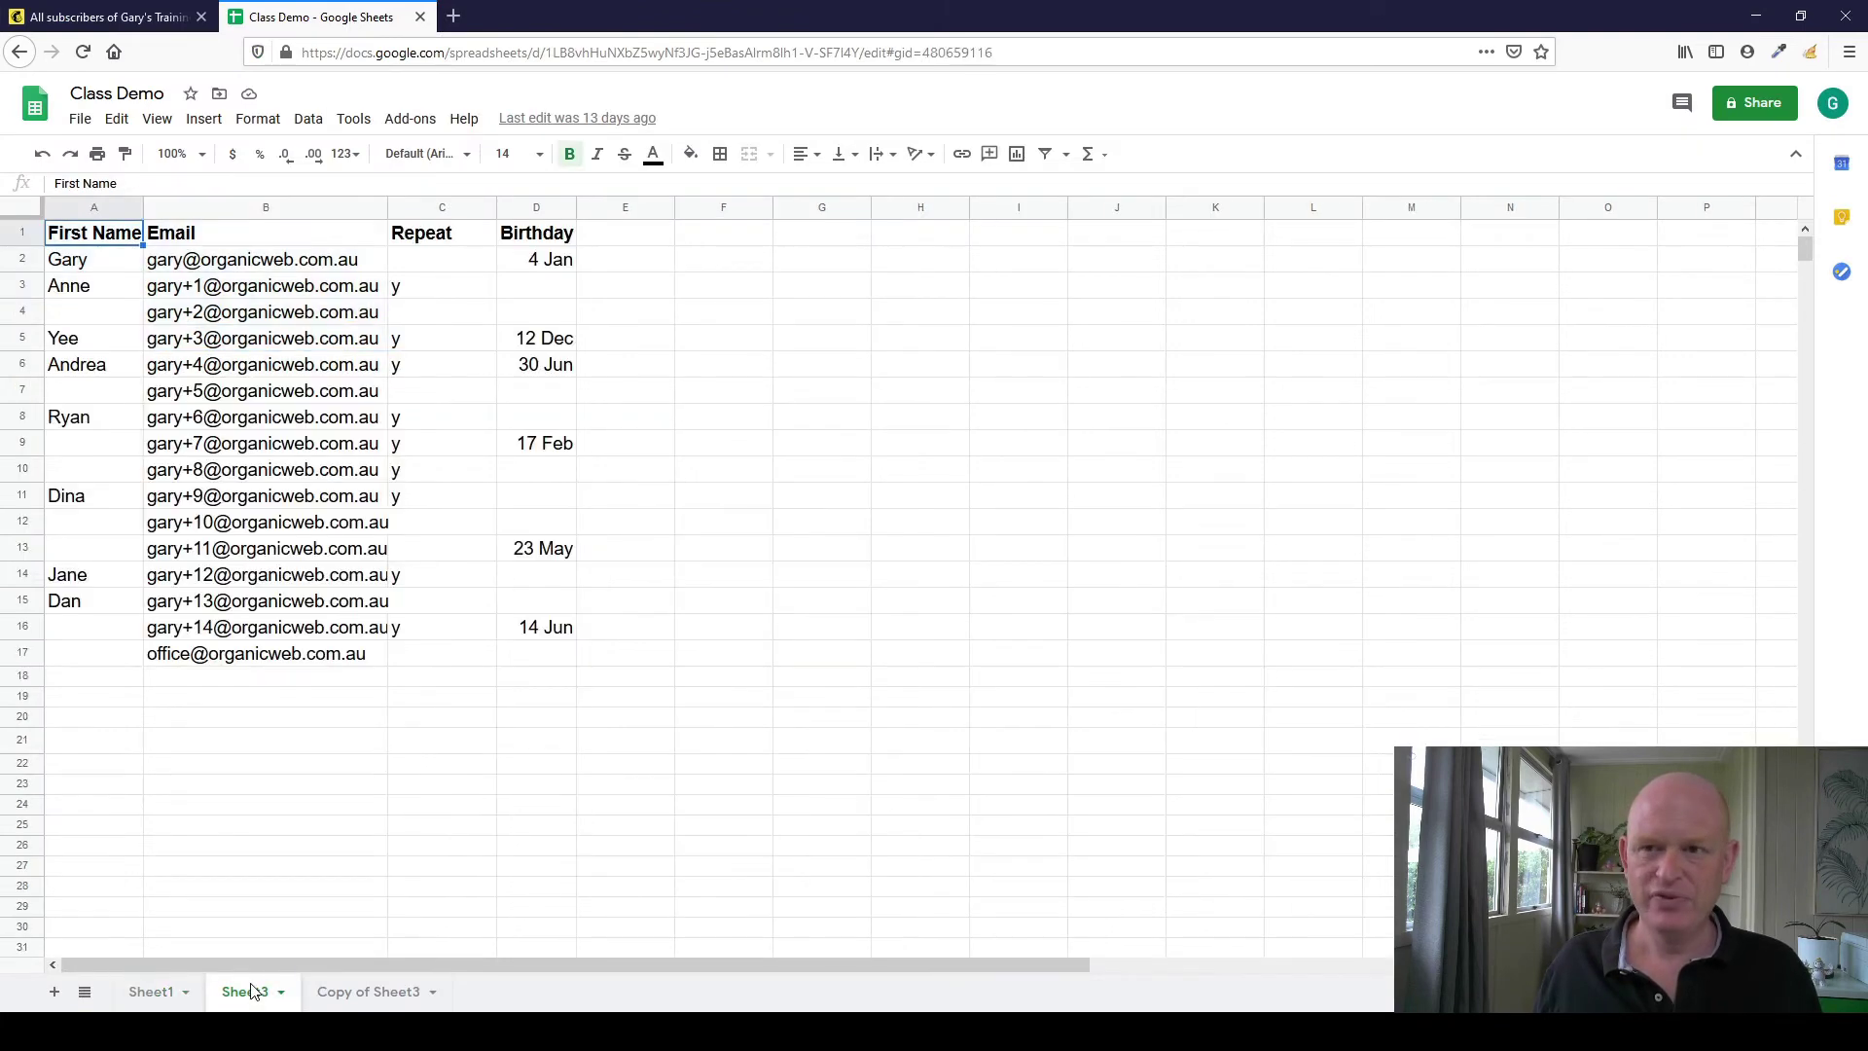
pyautogui.click(682, 634)
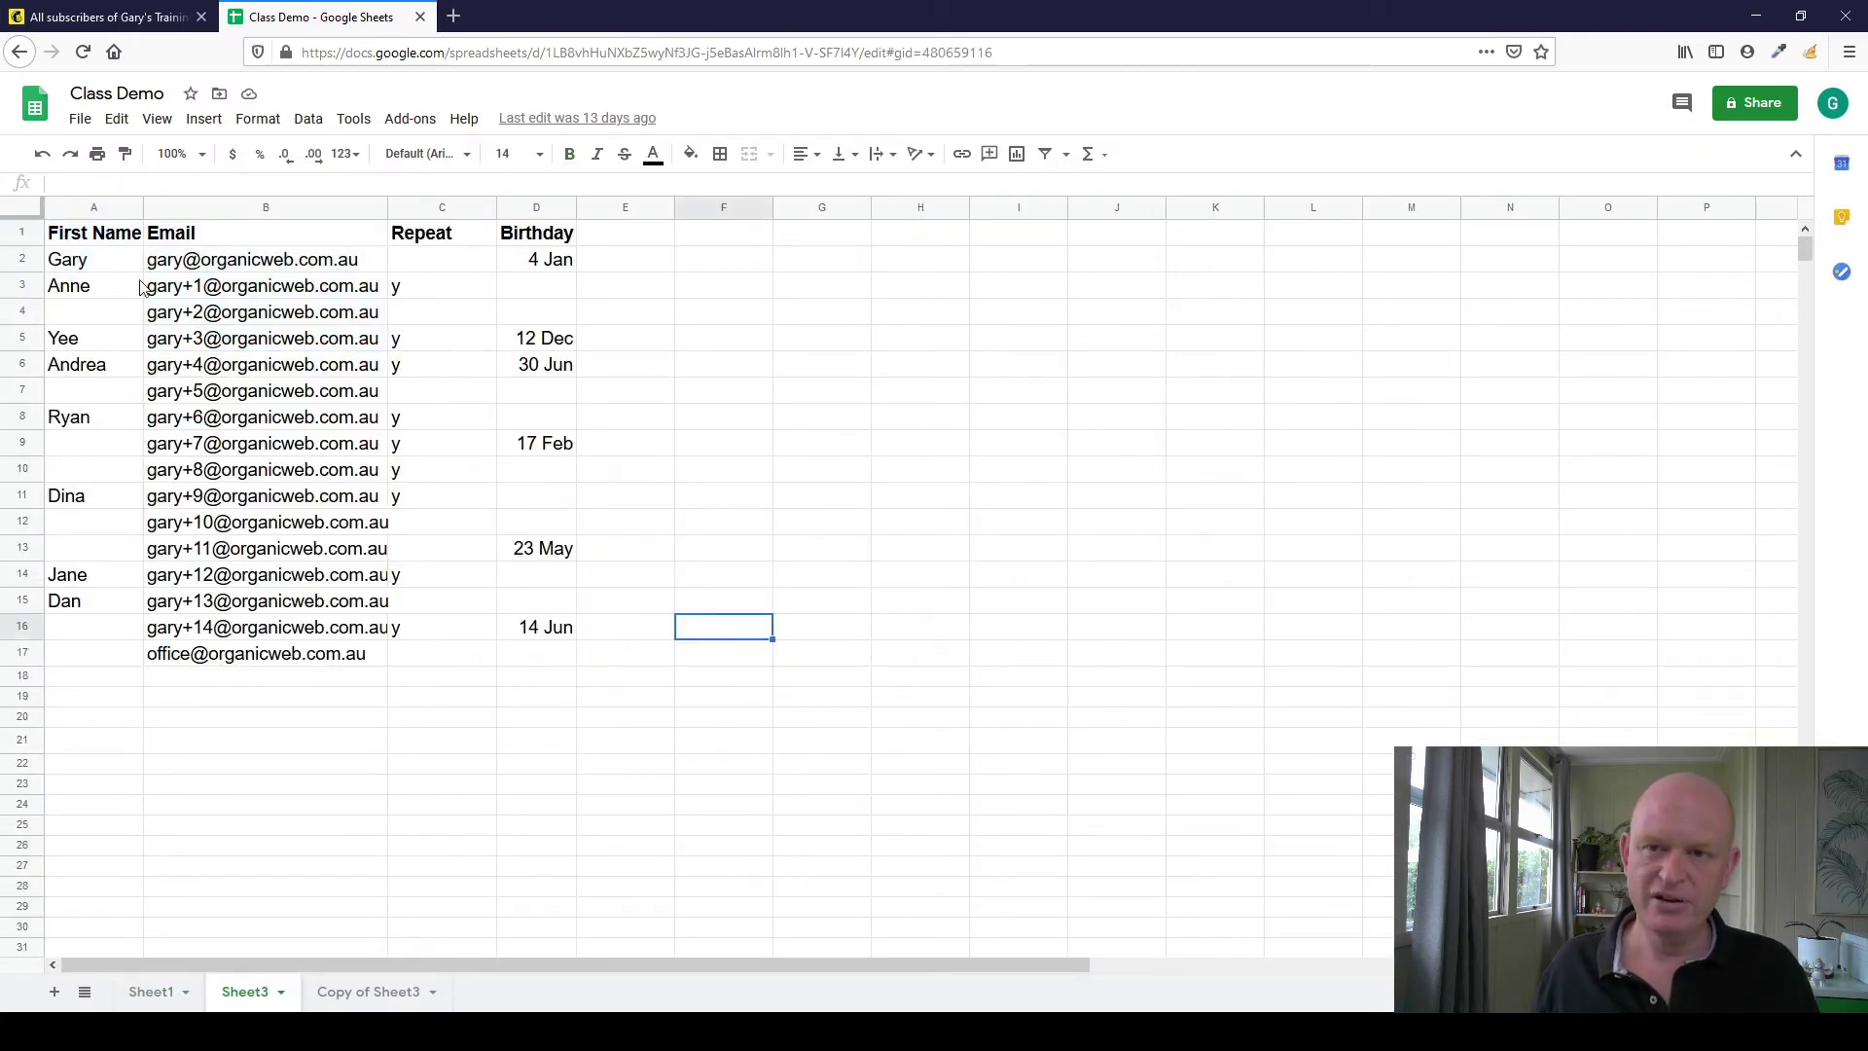
pyautogui.click(211, 296)
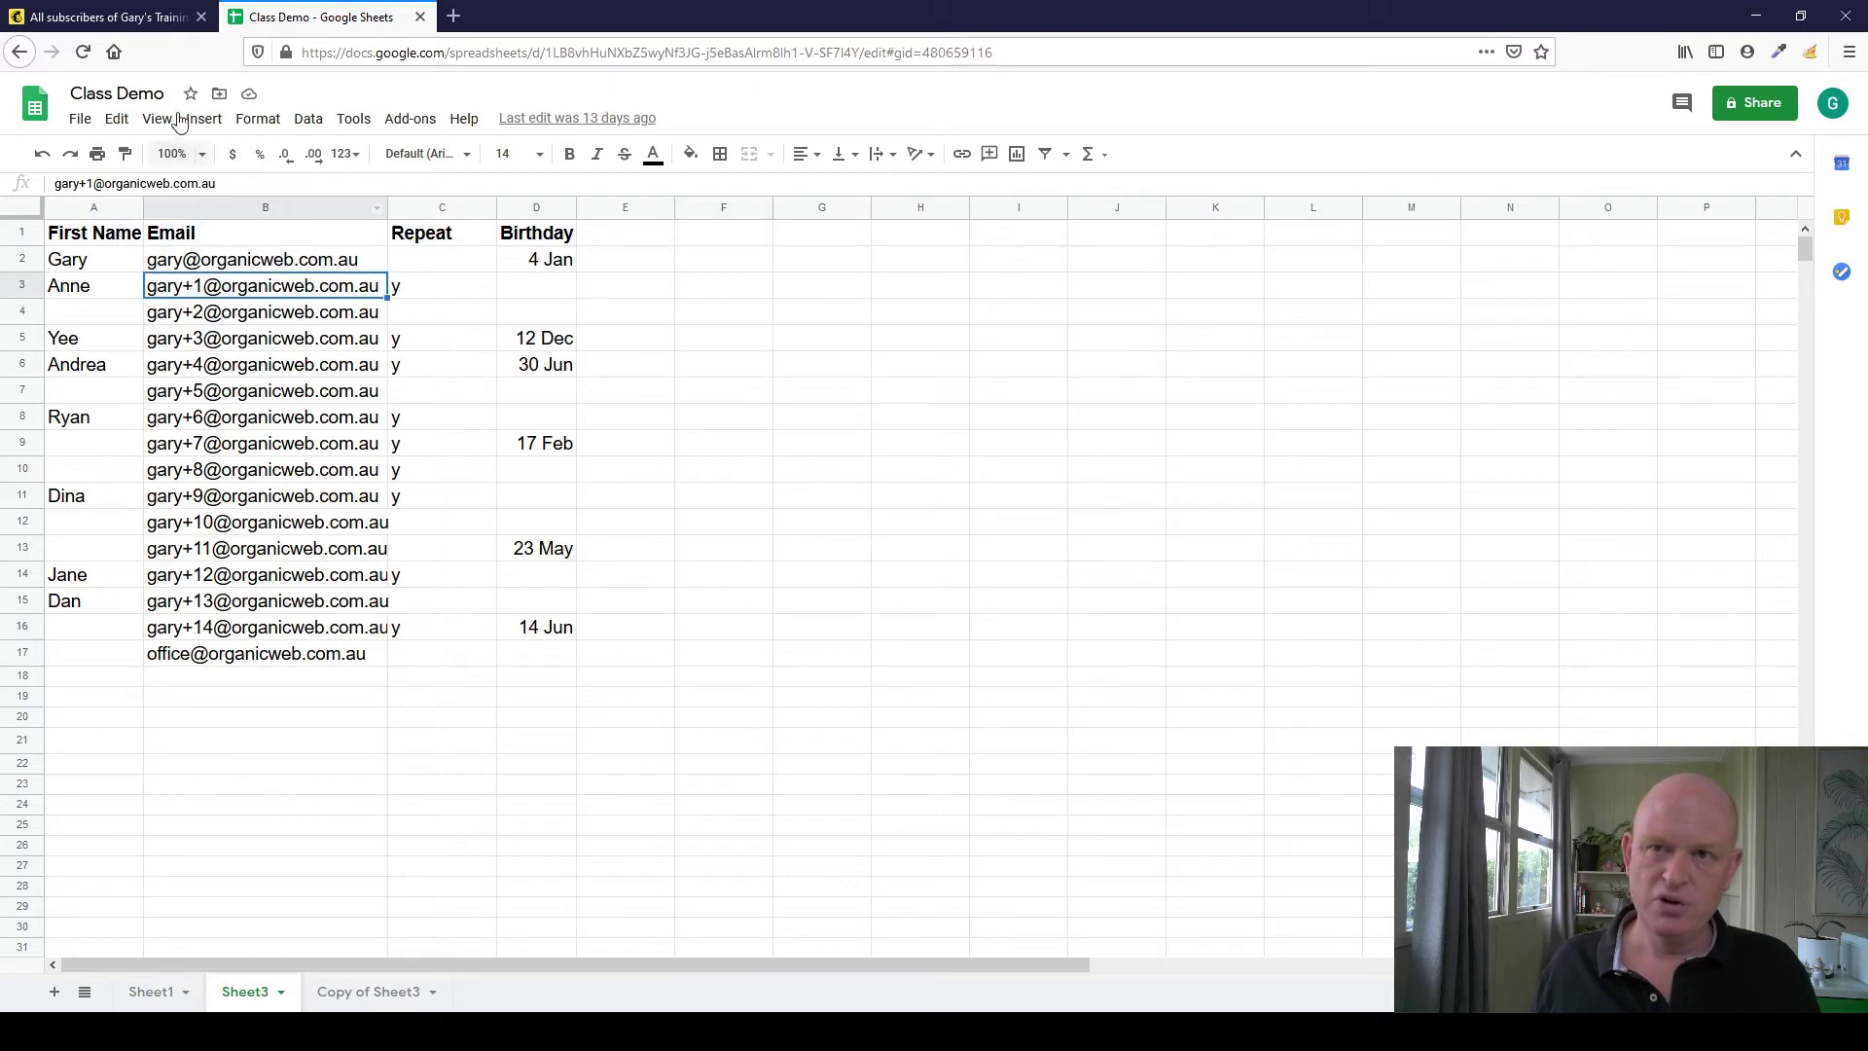
pyautogui.click(148, 23)
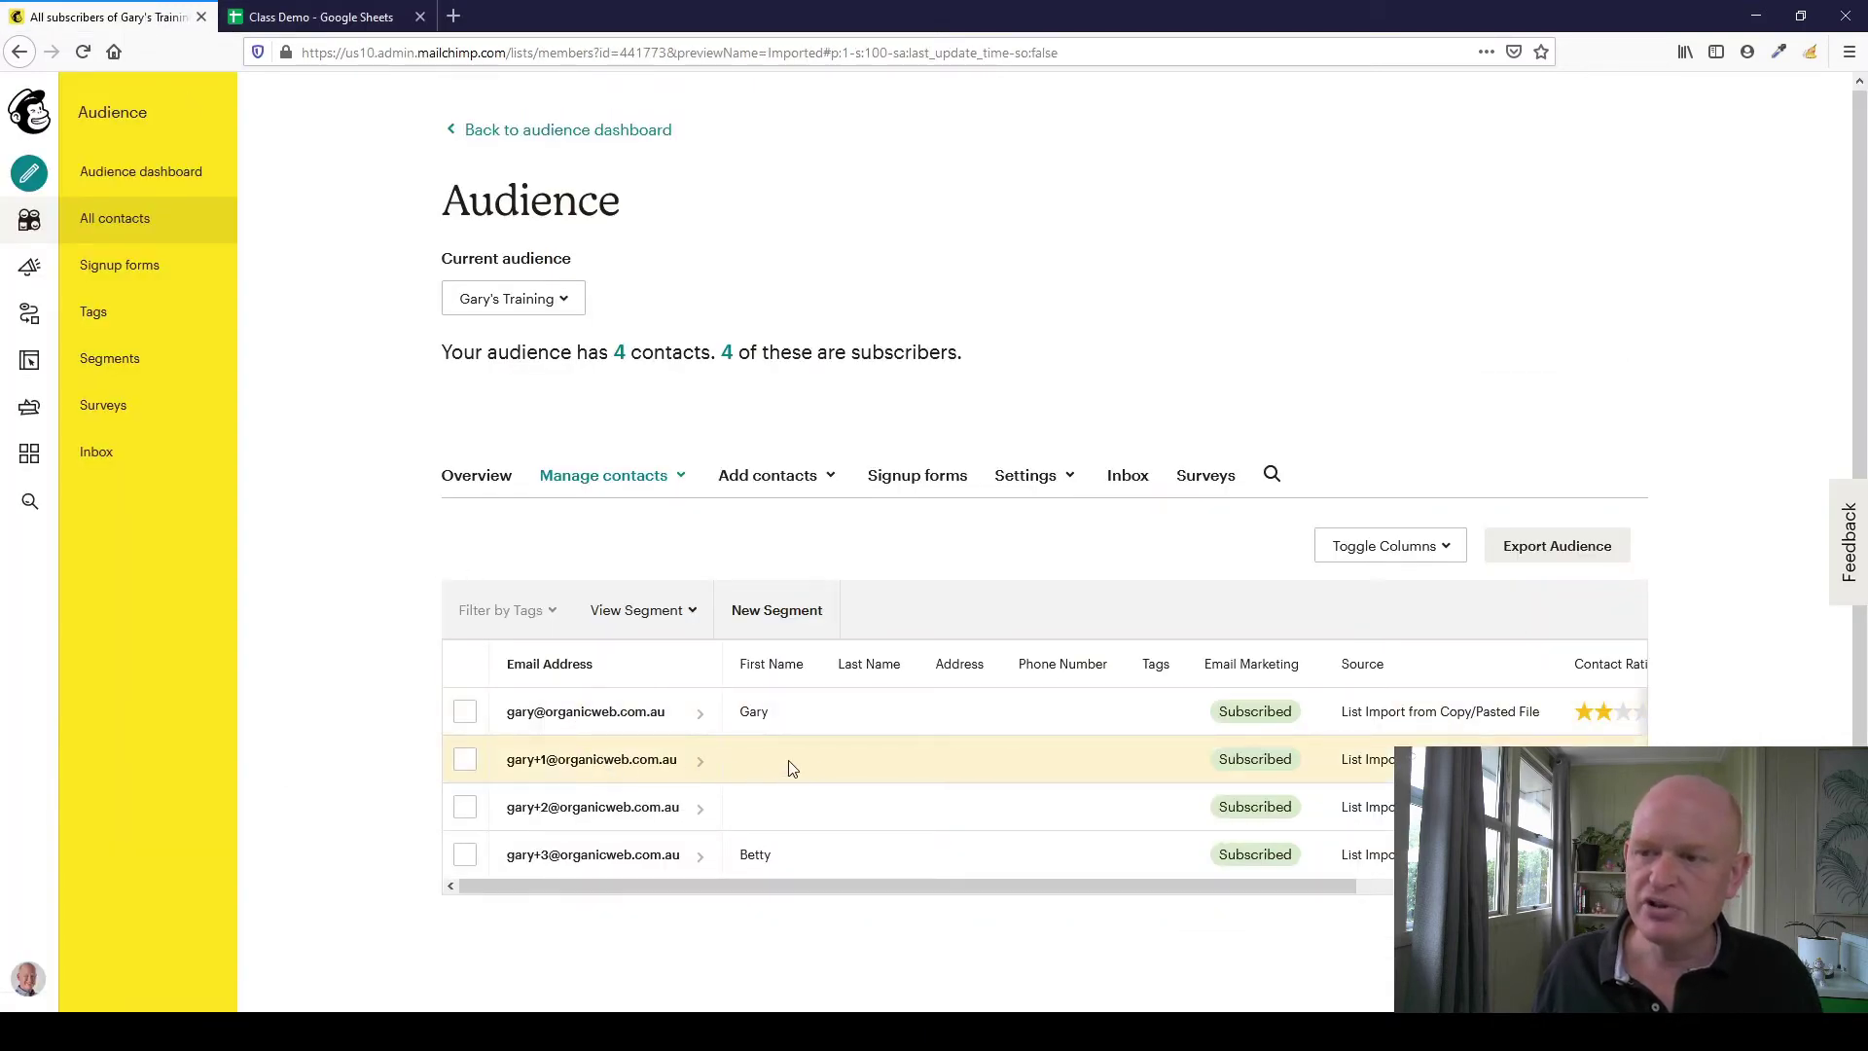
pyautogui.click(360, 24)
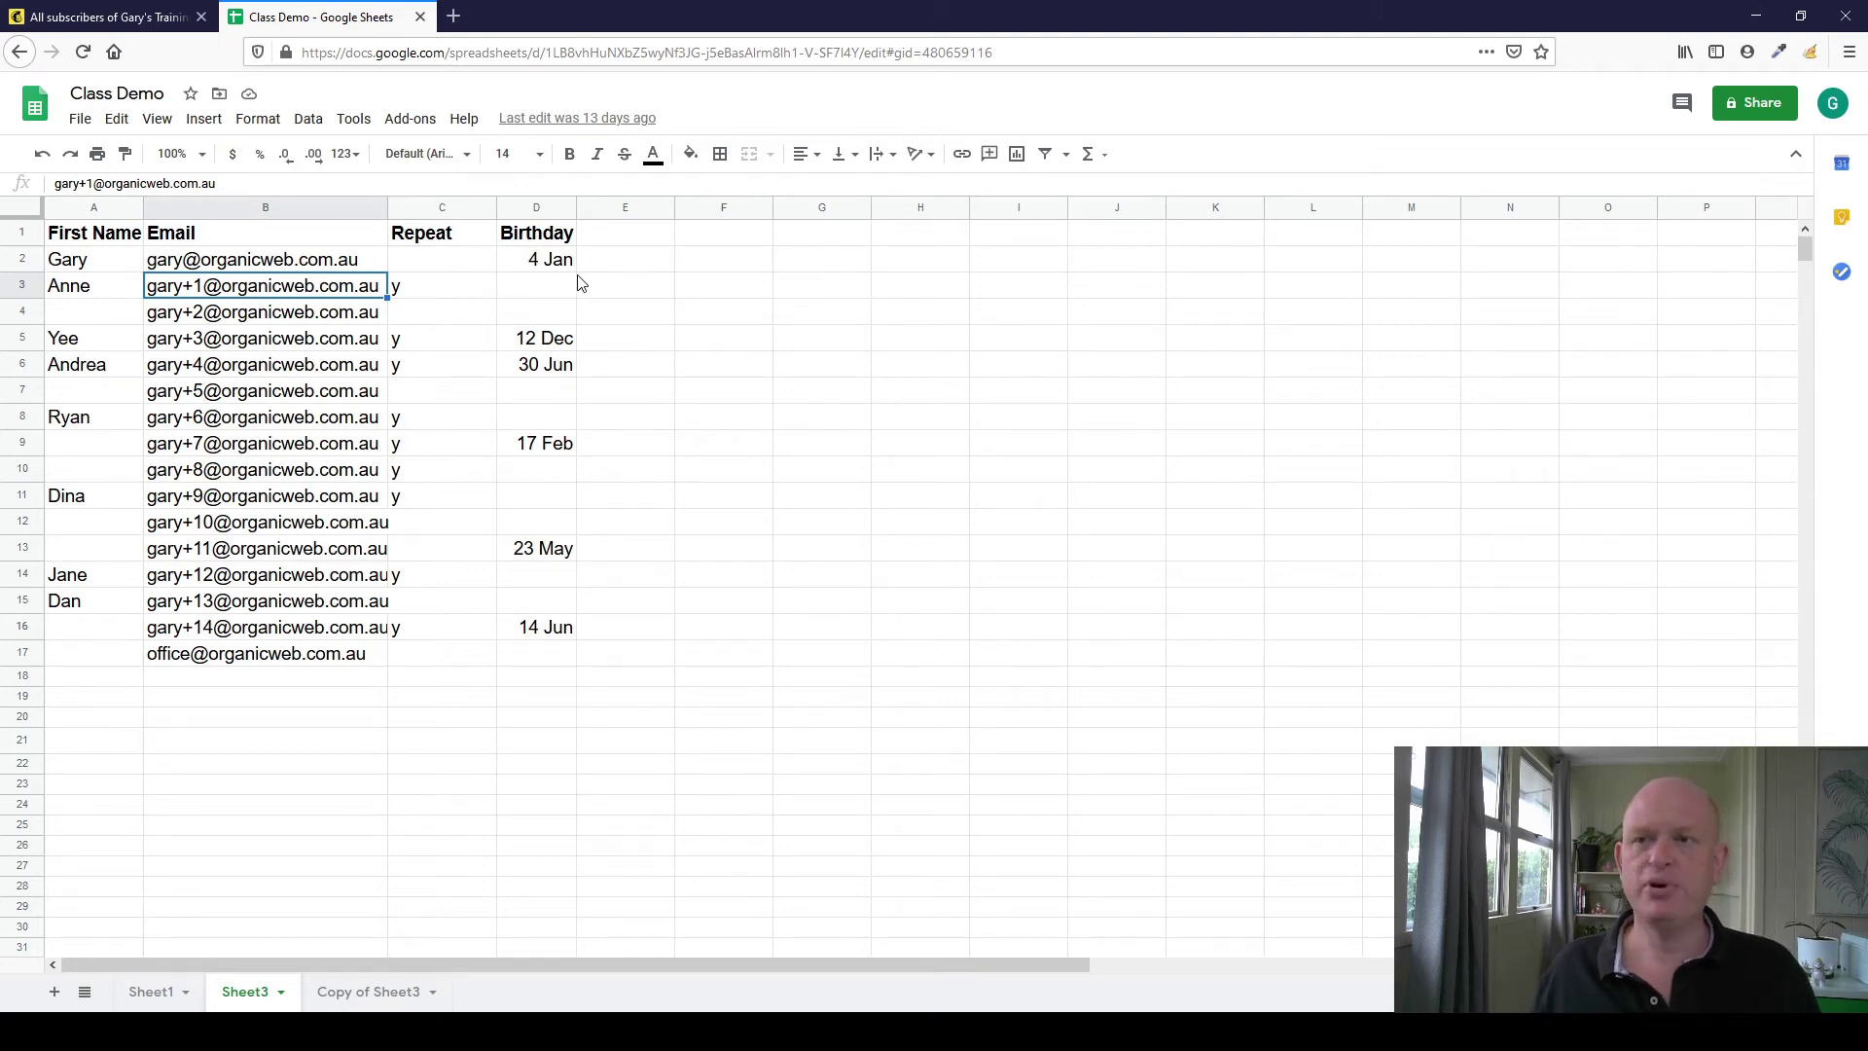
pyautogui.click(105, 24)
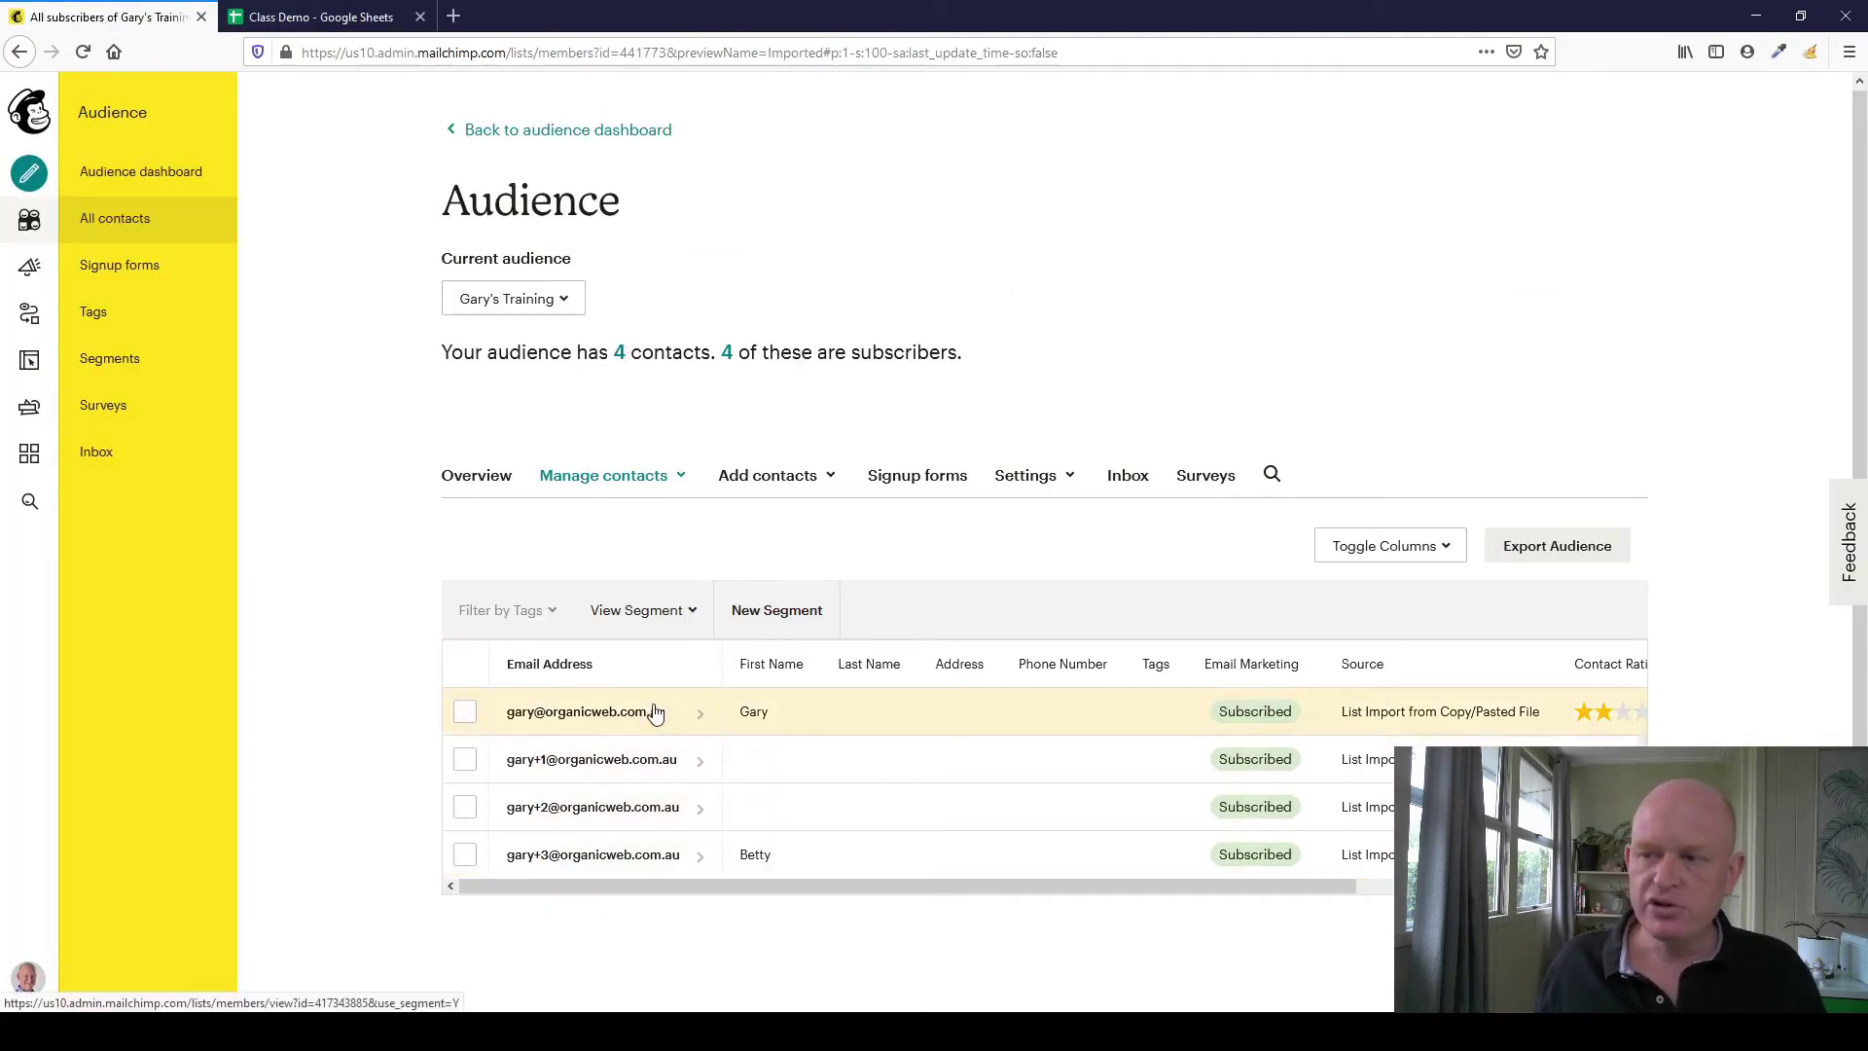
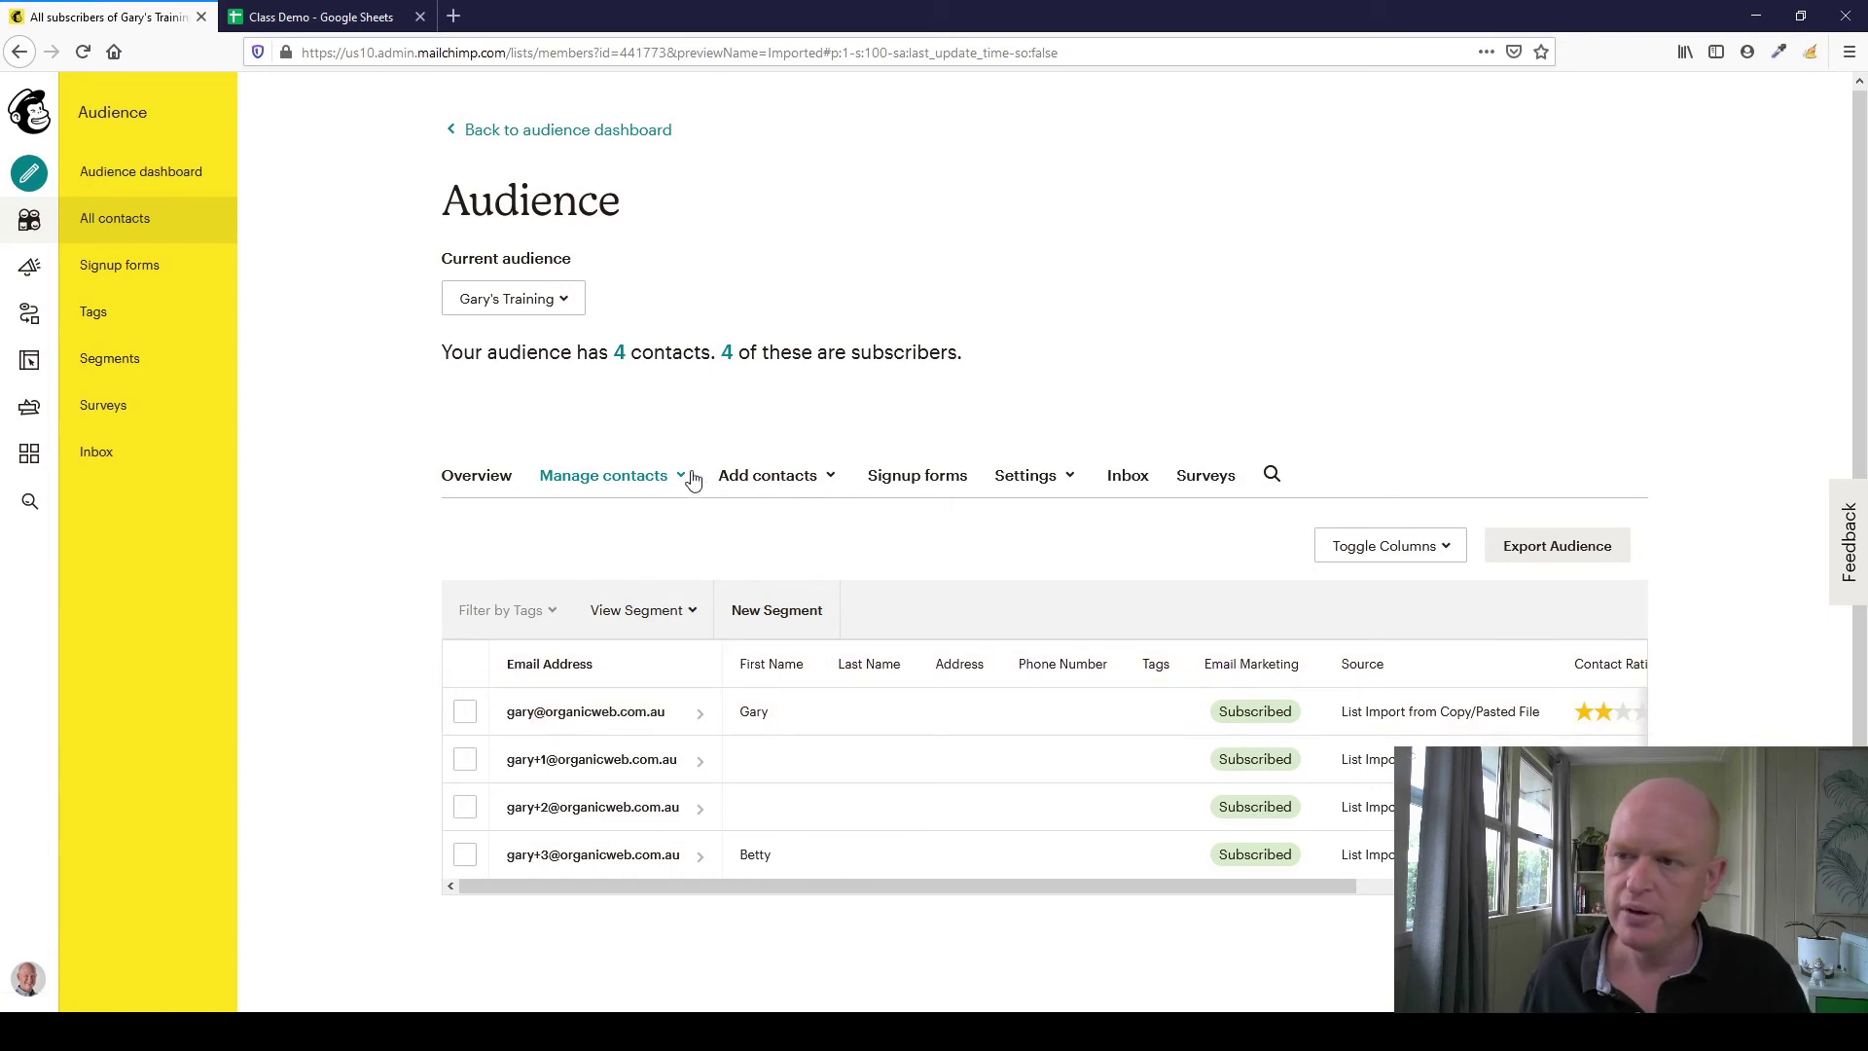
# Start another contact import for the audience in Mailchimp using the copy and paste method.
pyautogui.click(833, 482)
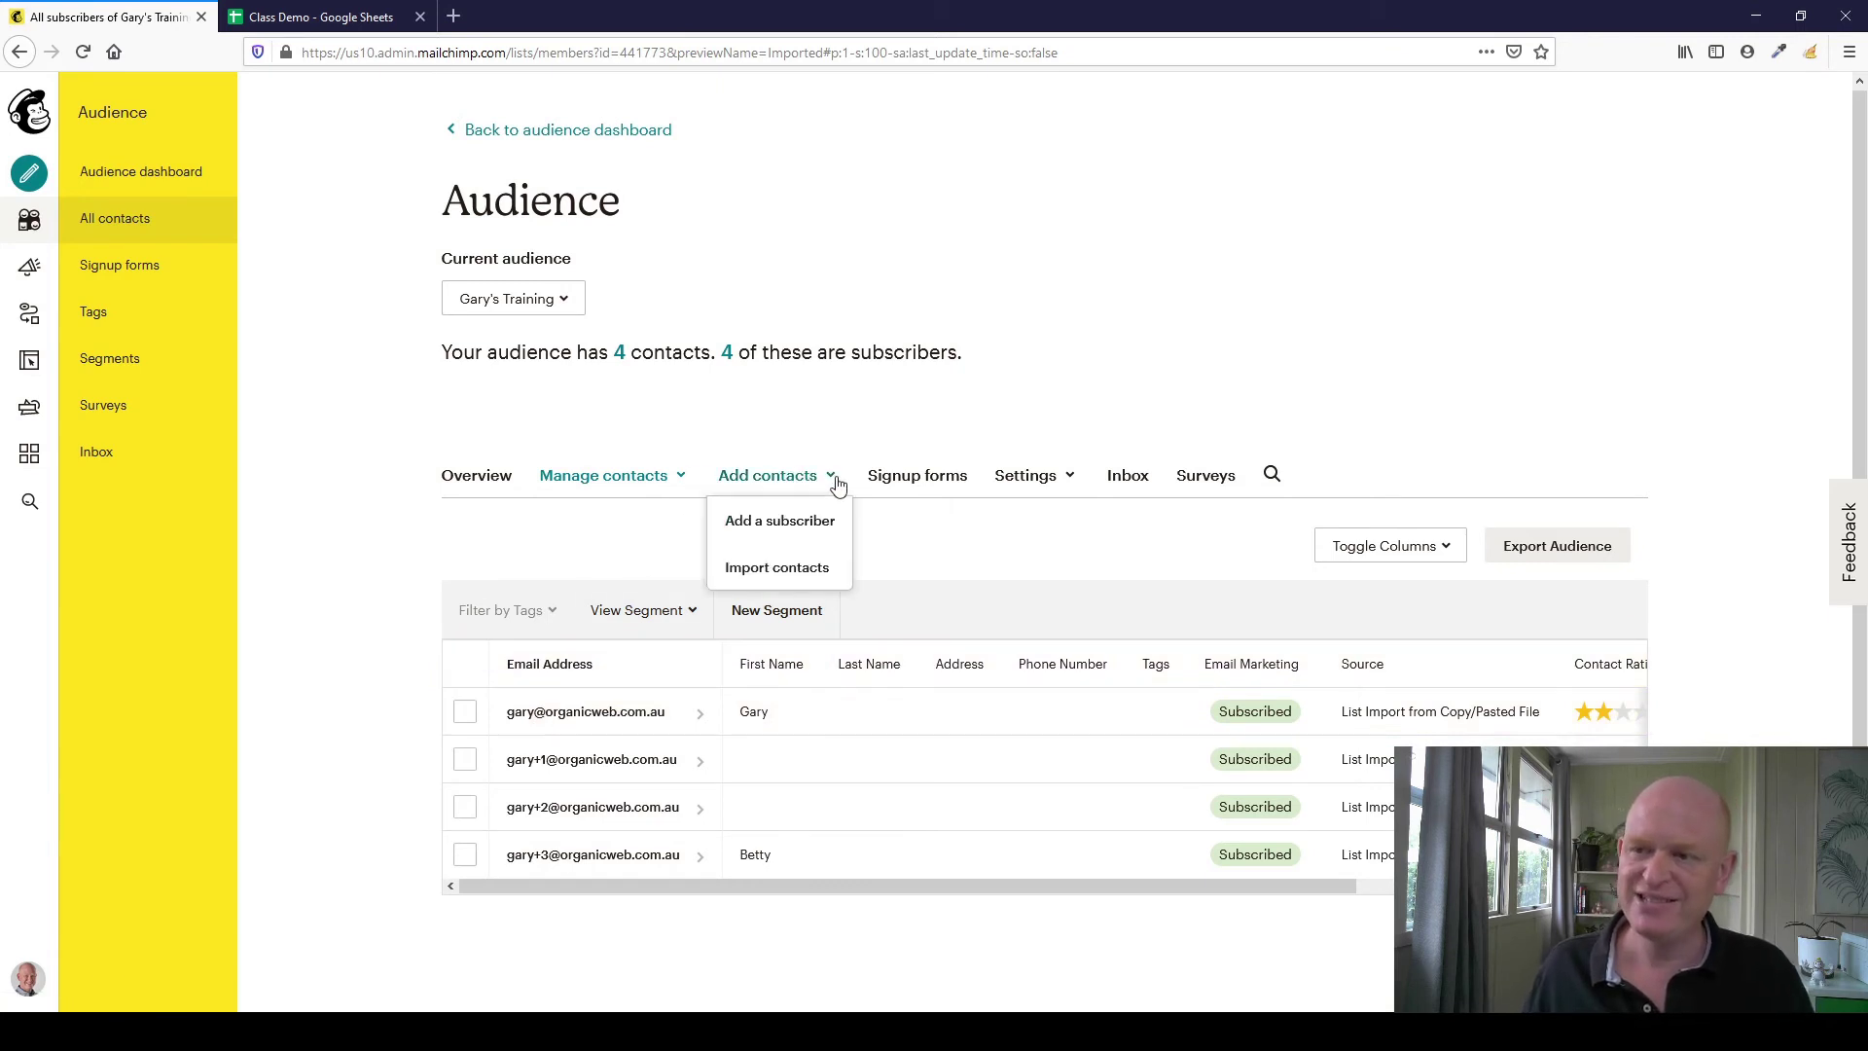
pyautogui.click(779, 569)
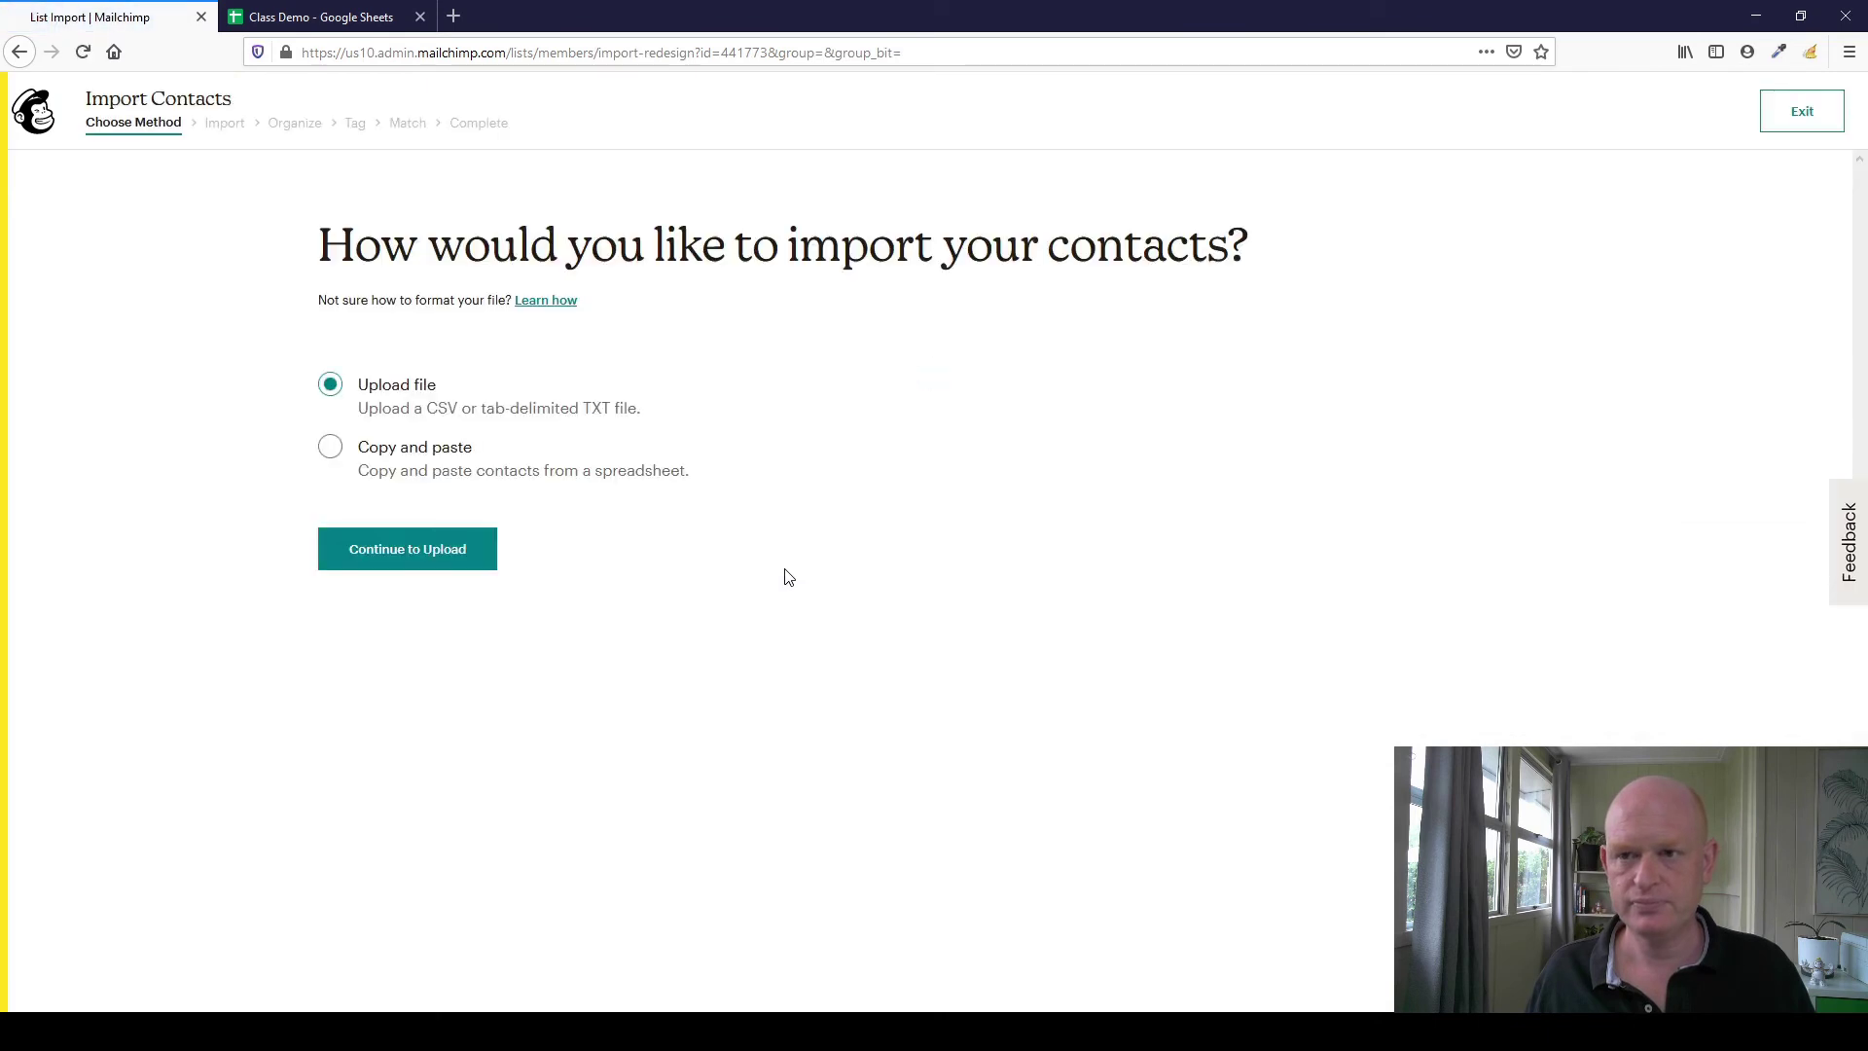
pyautogui.click(330, 449)
pyautogui.click(366, 547)
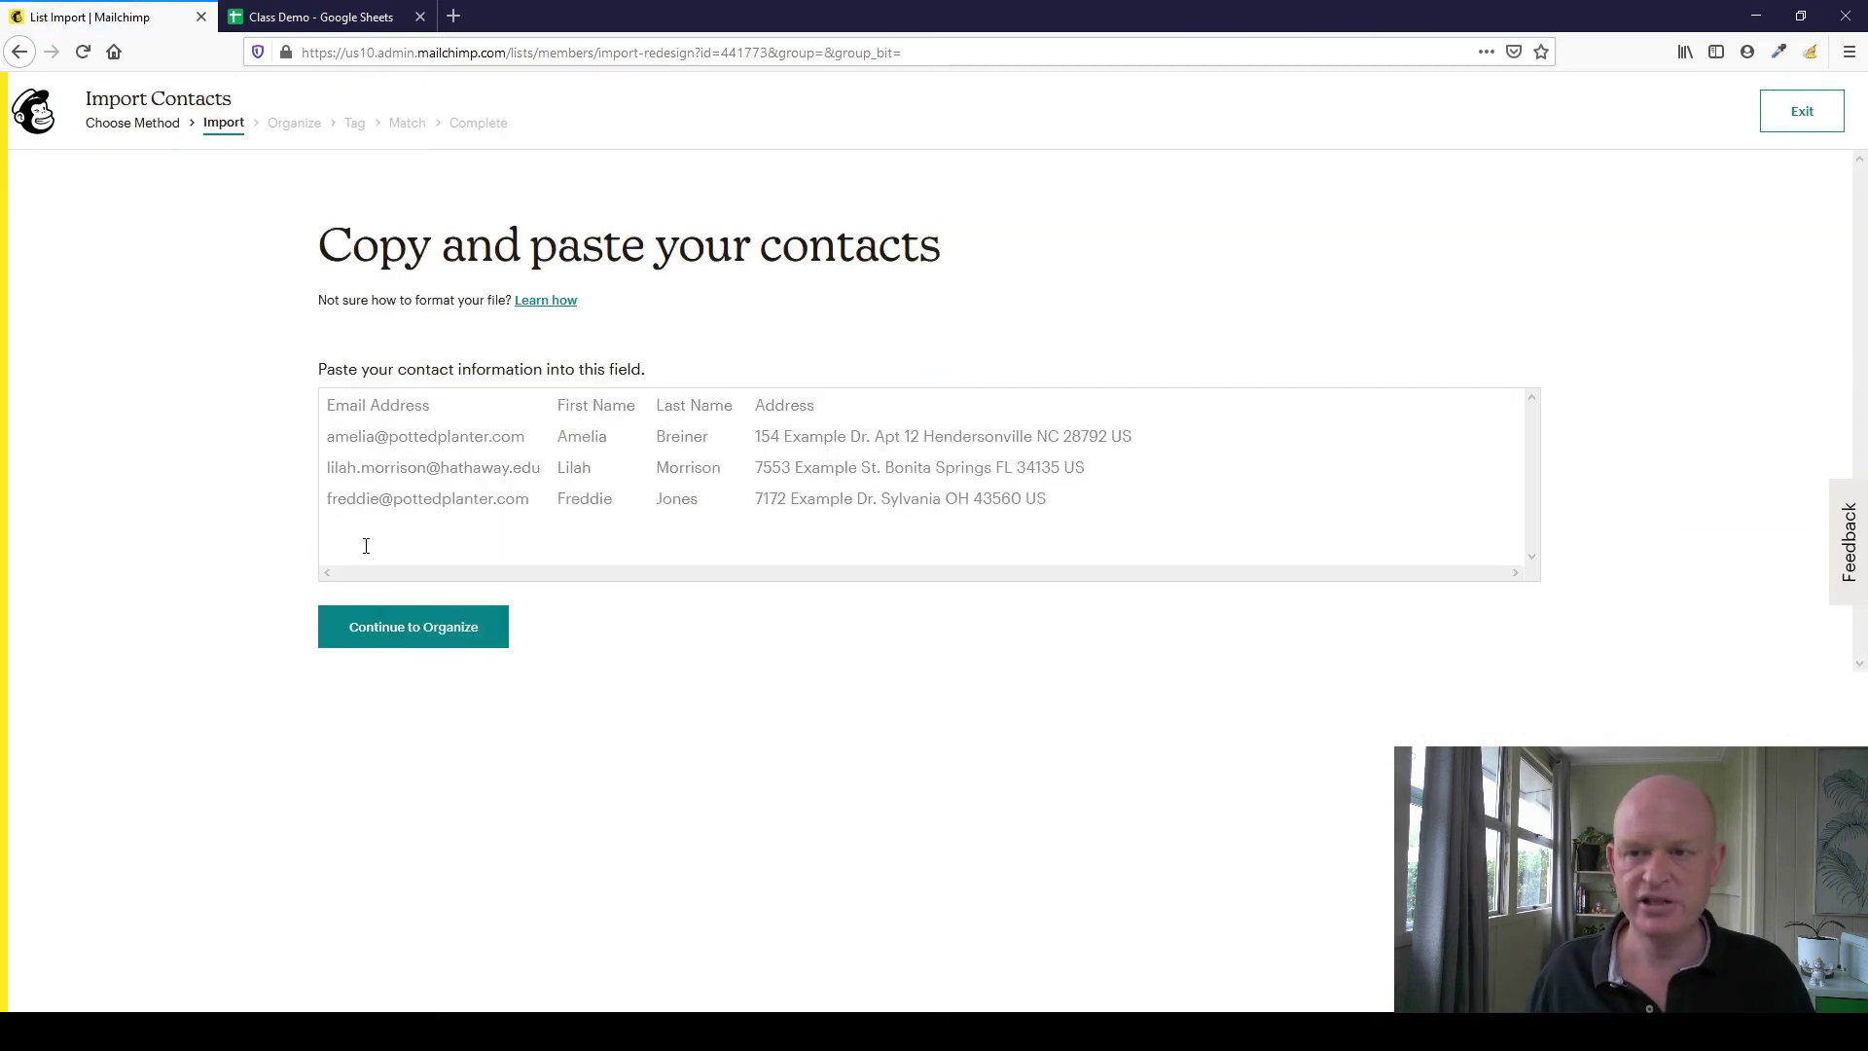
# Paste the Sheet3 rows with First Name, Email, Repeat and Birthday headers into the contact field and proceed to organizing the contacts.
pyautogui.click(412, 482)
pyautogui.hotkey('ctrl', 'v')
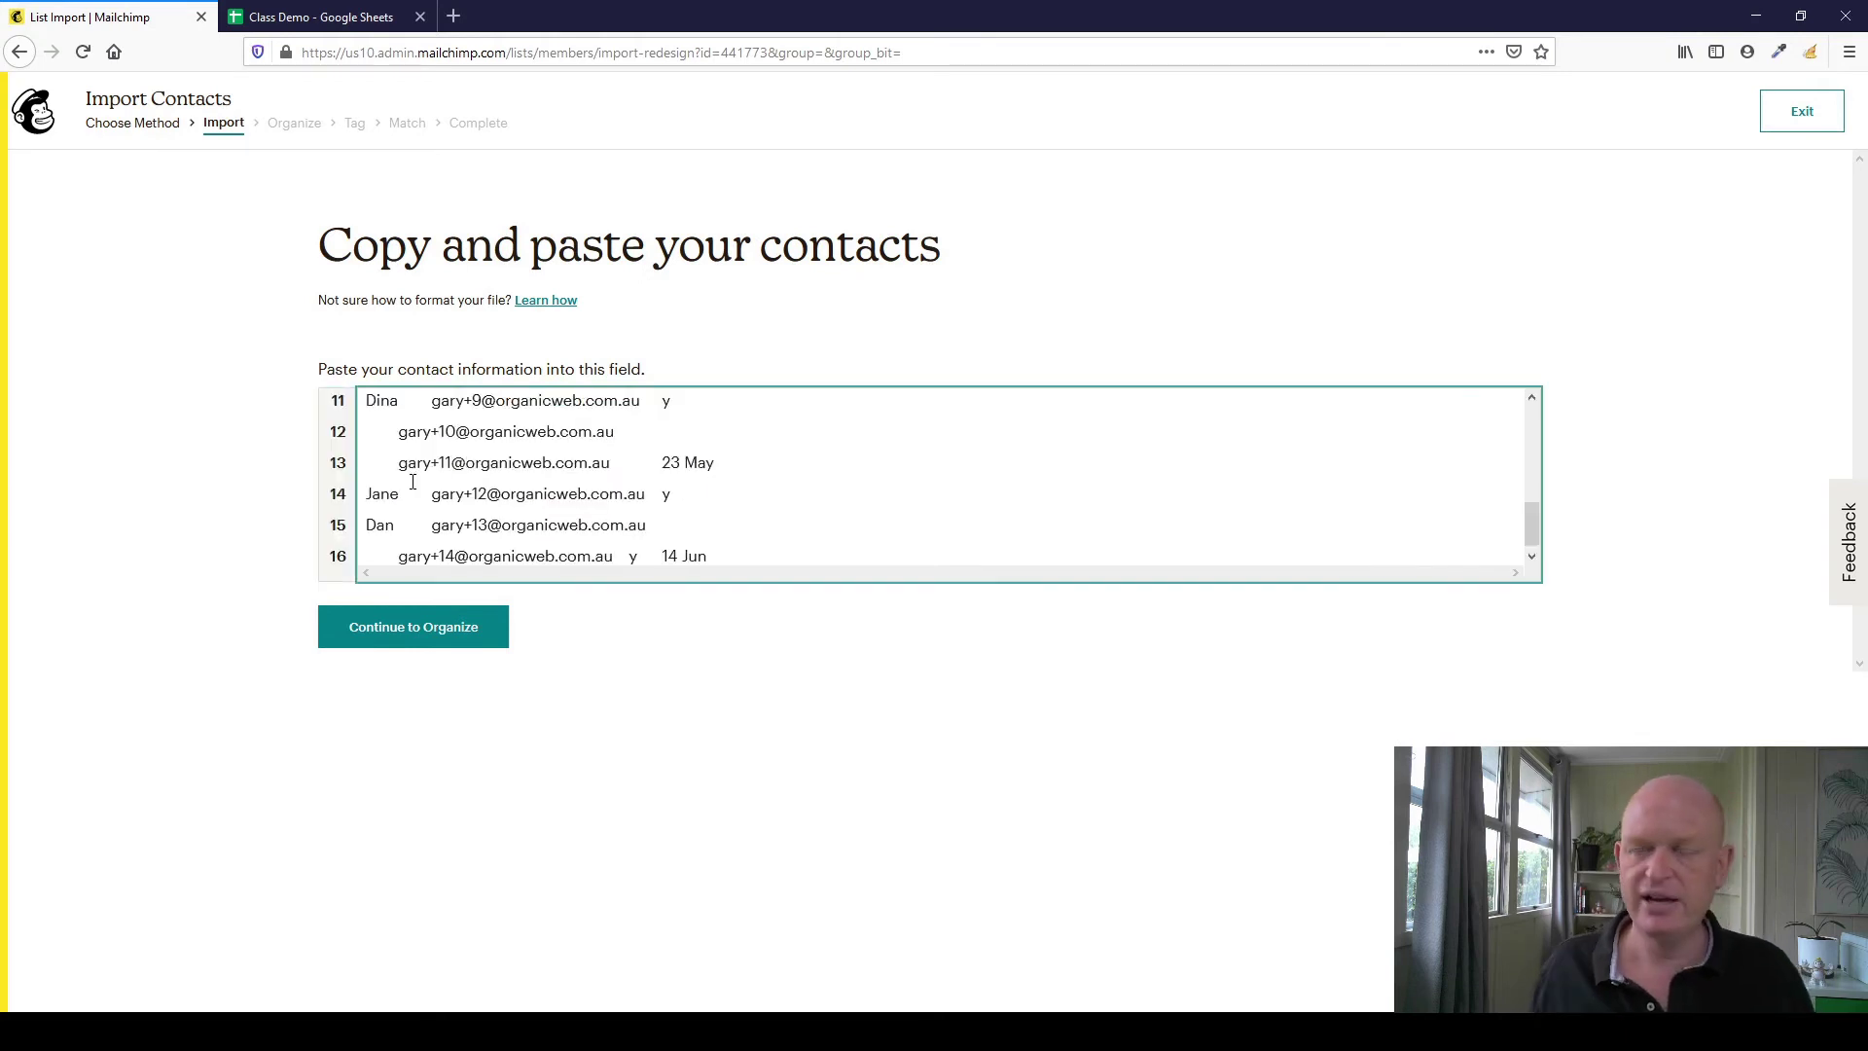
pyautogui.scroll(4, 681, 492)
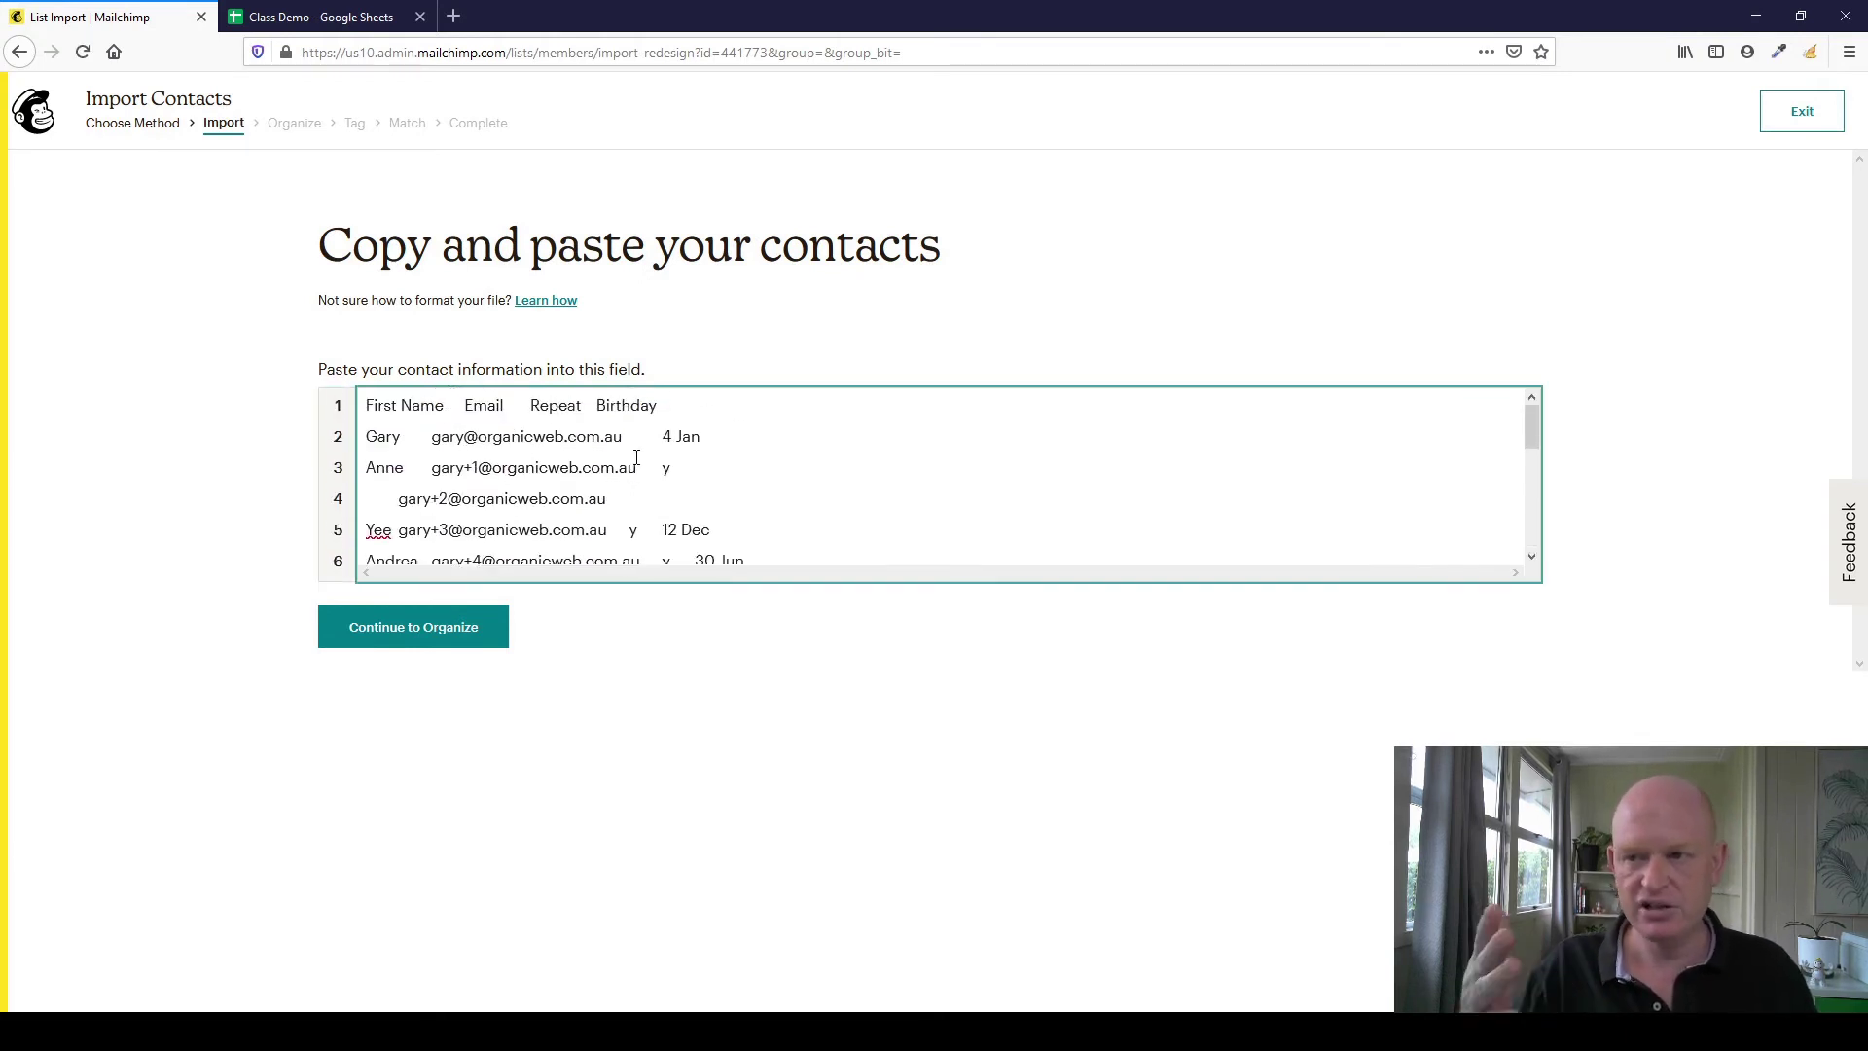
pyautogui.click(443, 629)
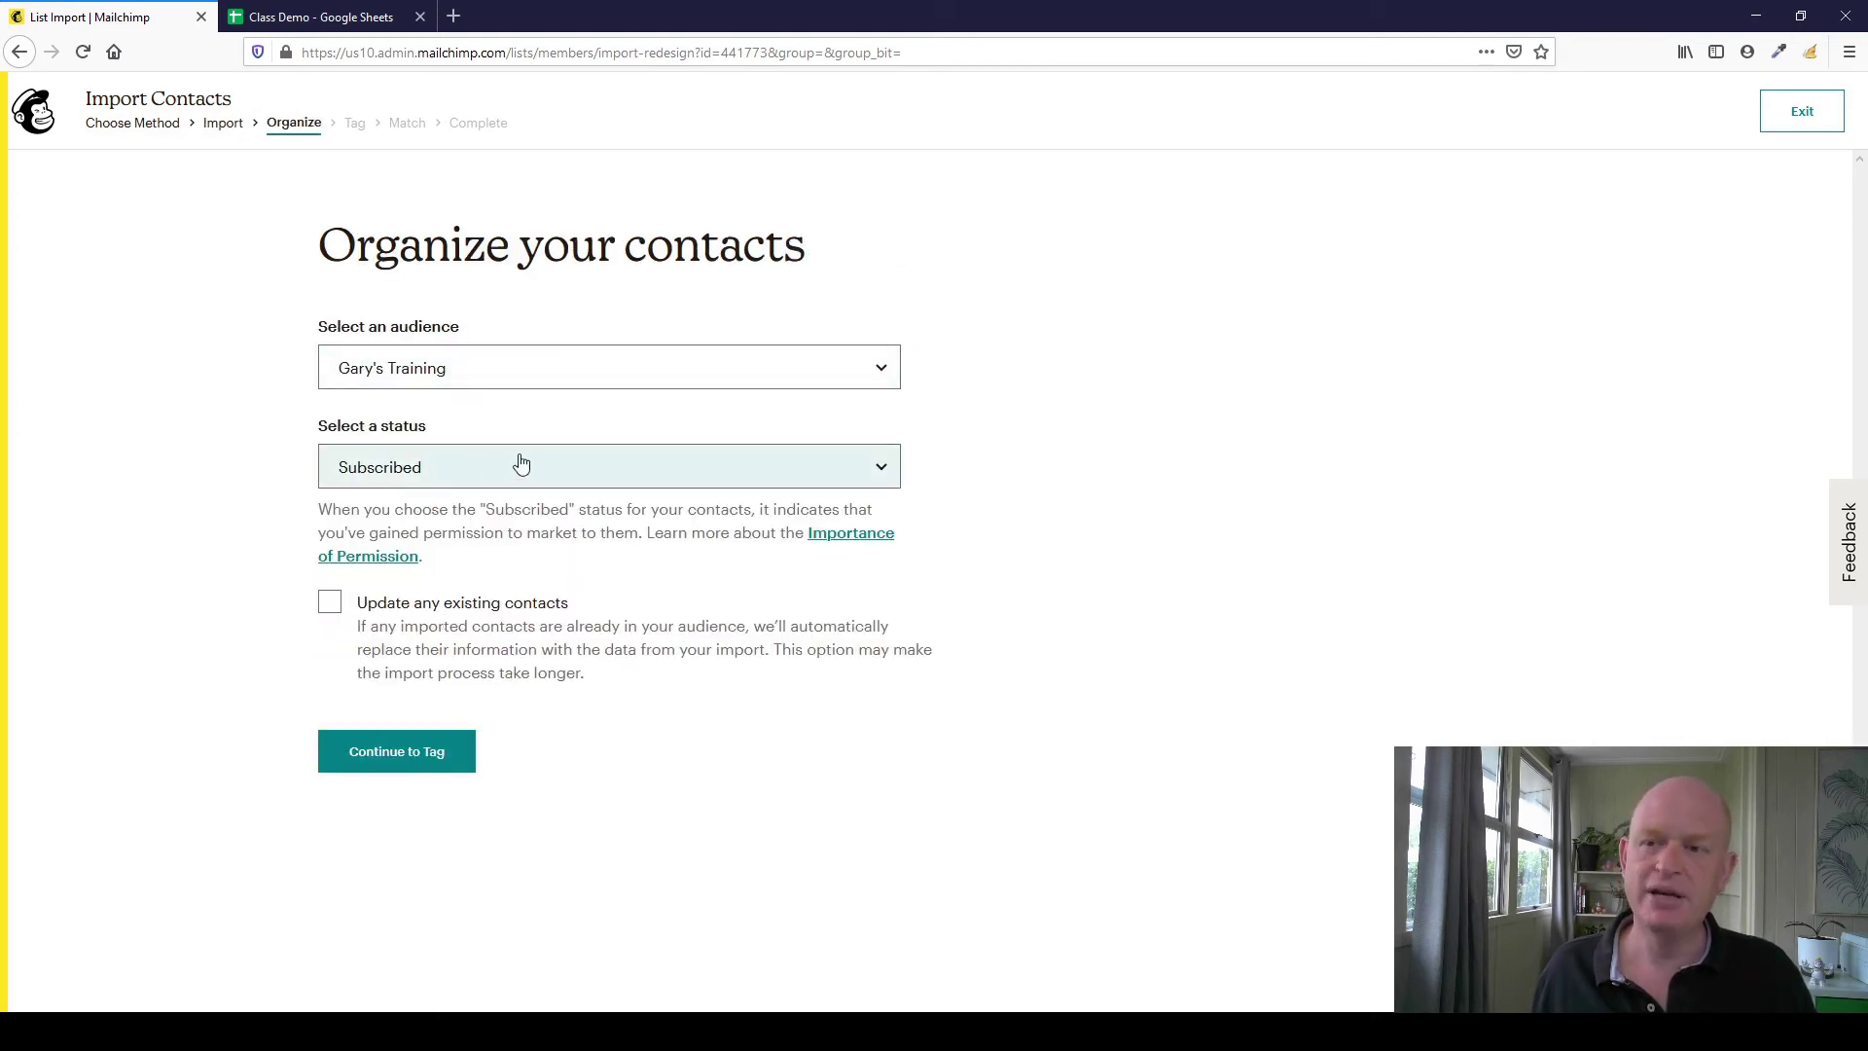
# Enable updating any existing contacts, keep the Subscribed status, and proceed to column matching without adding a tag.
pyautogui.click(331, 602)
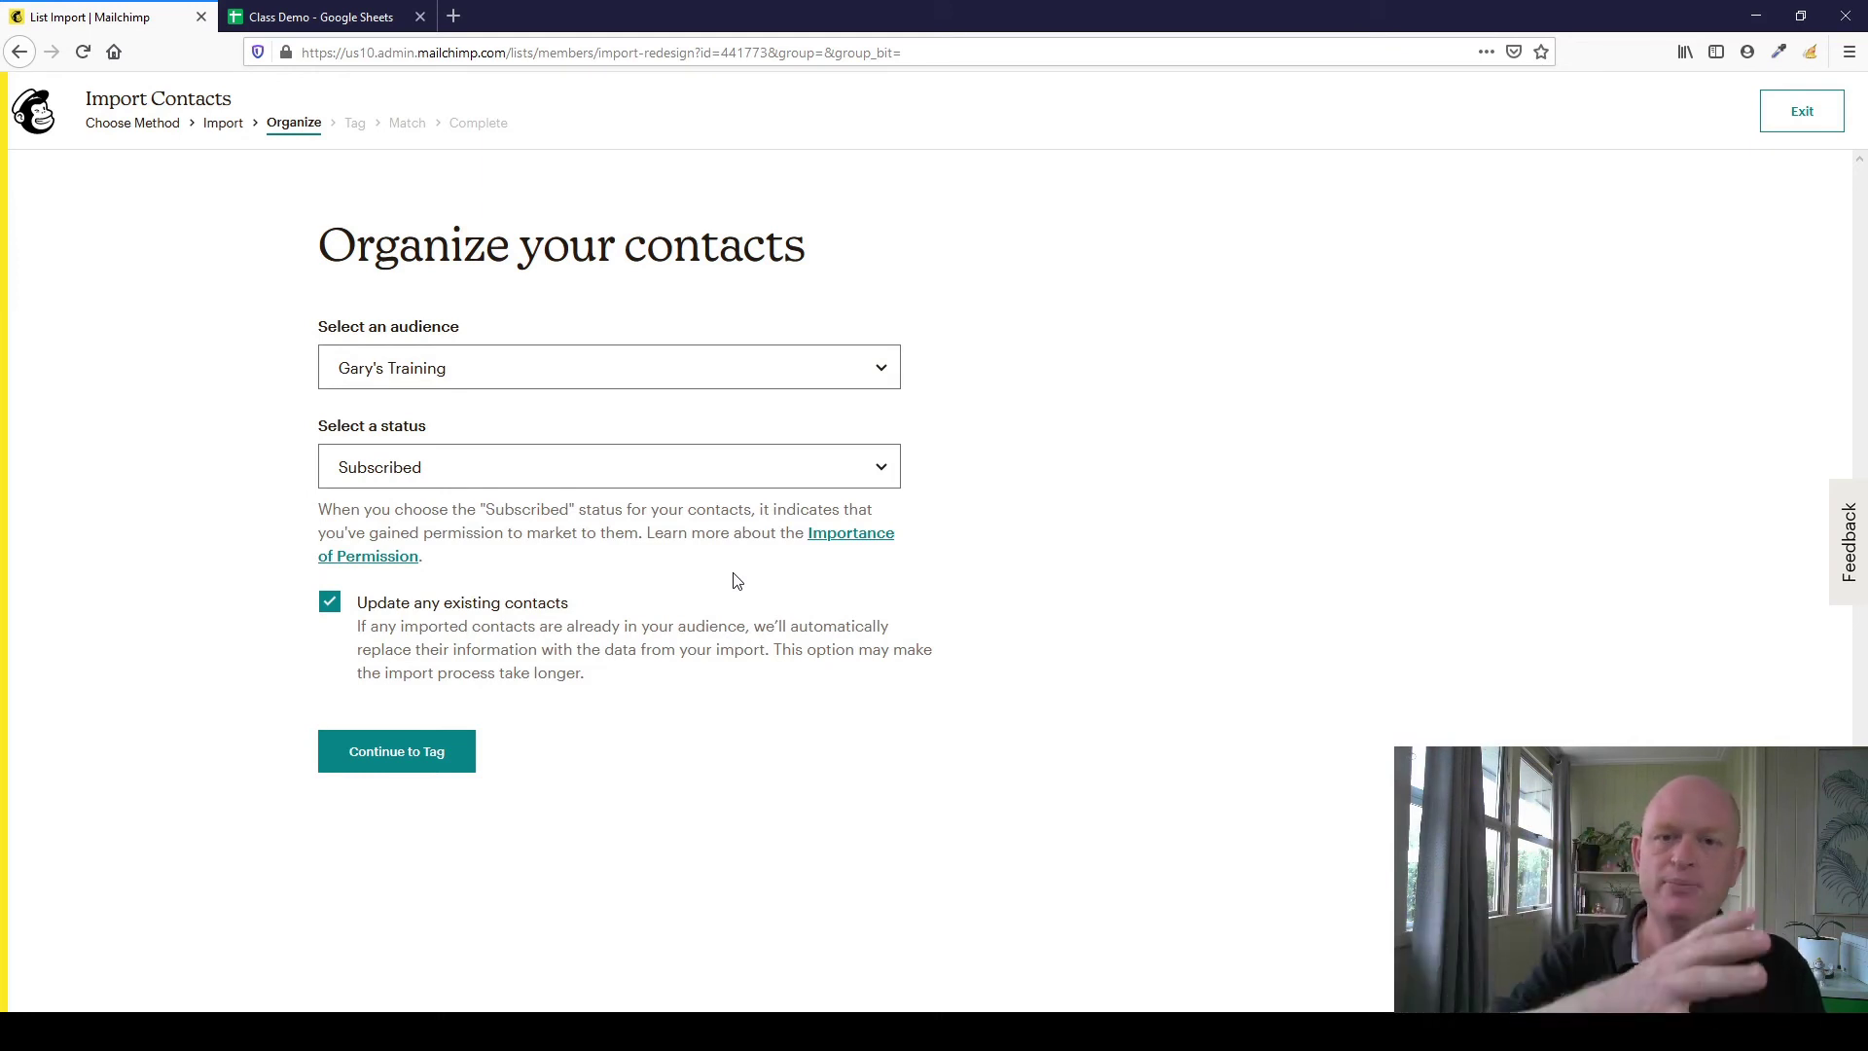
pyautogui.click(418, 762)
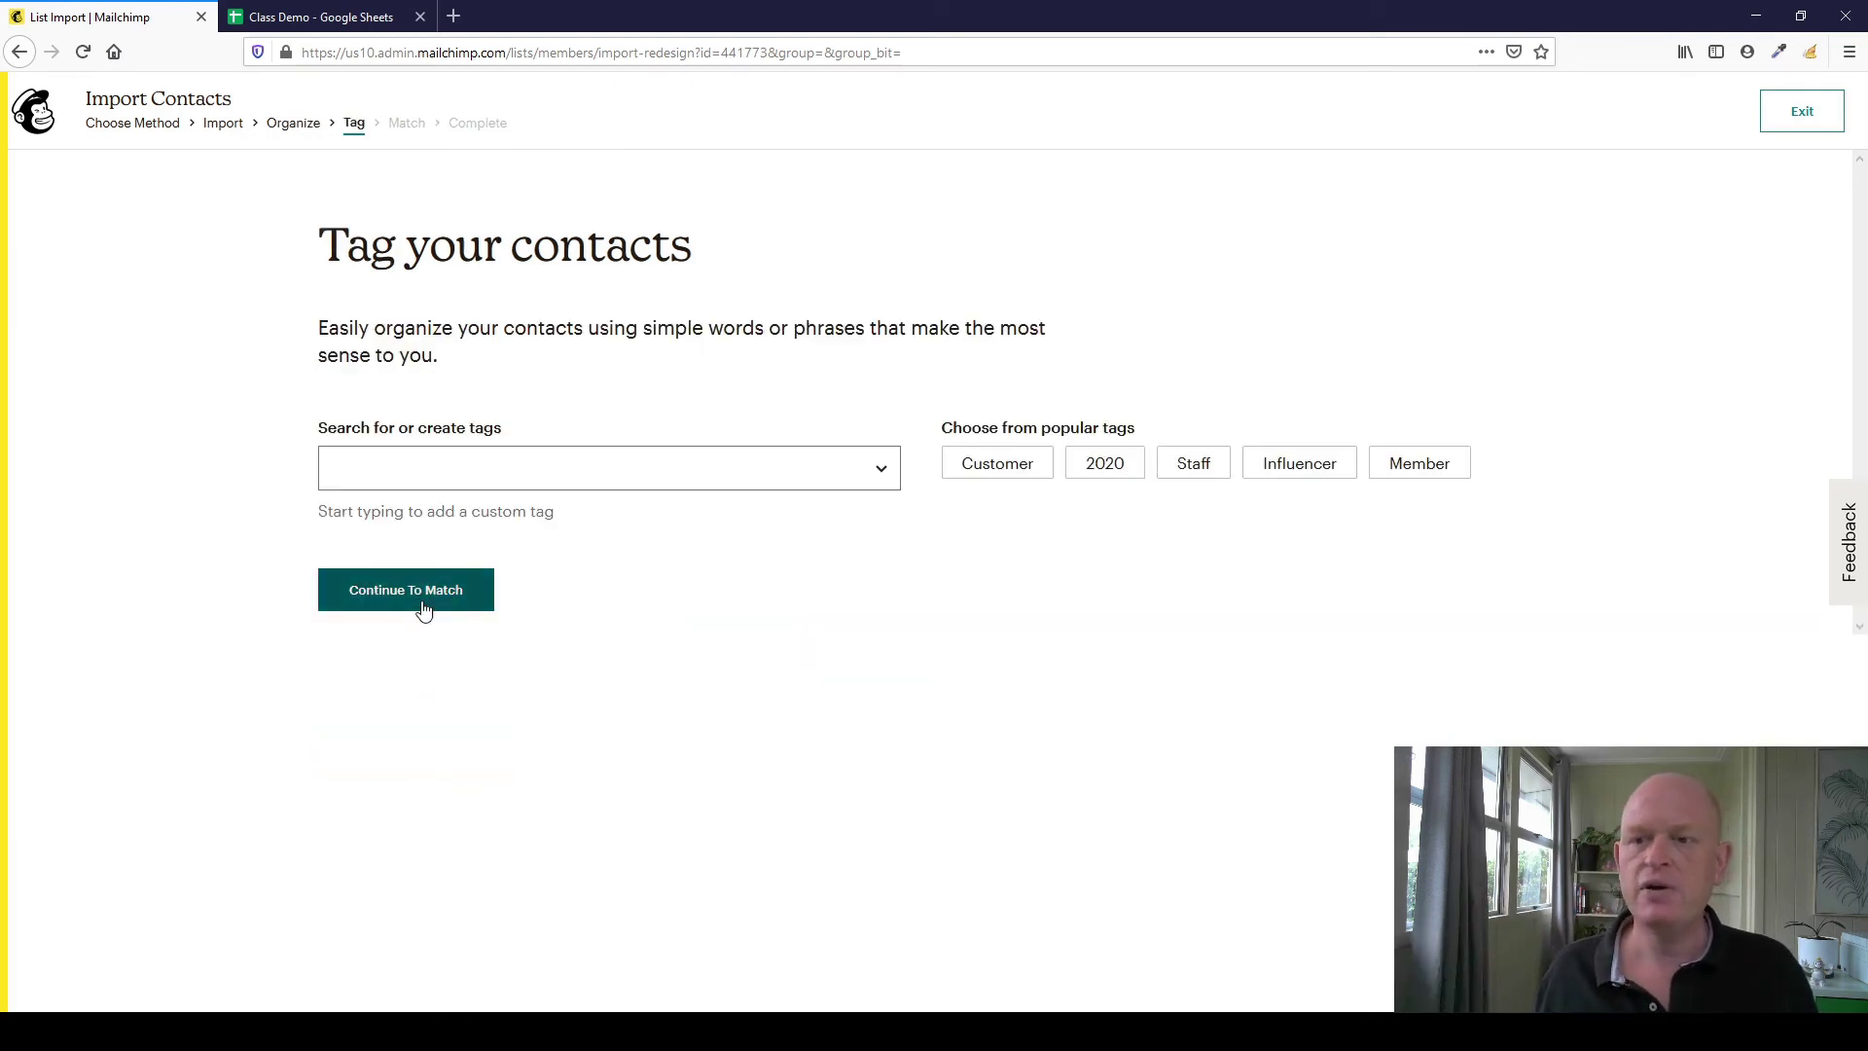
pyautogui.click(424, 608)
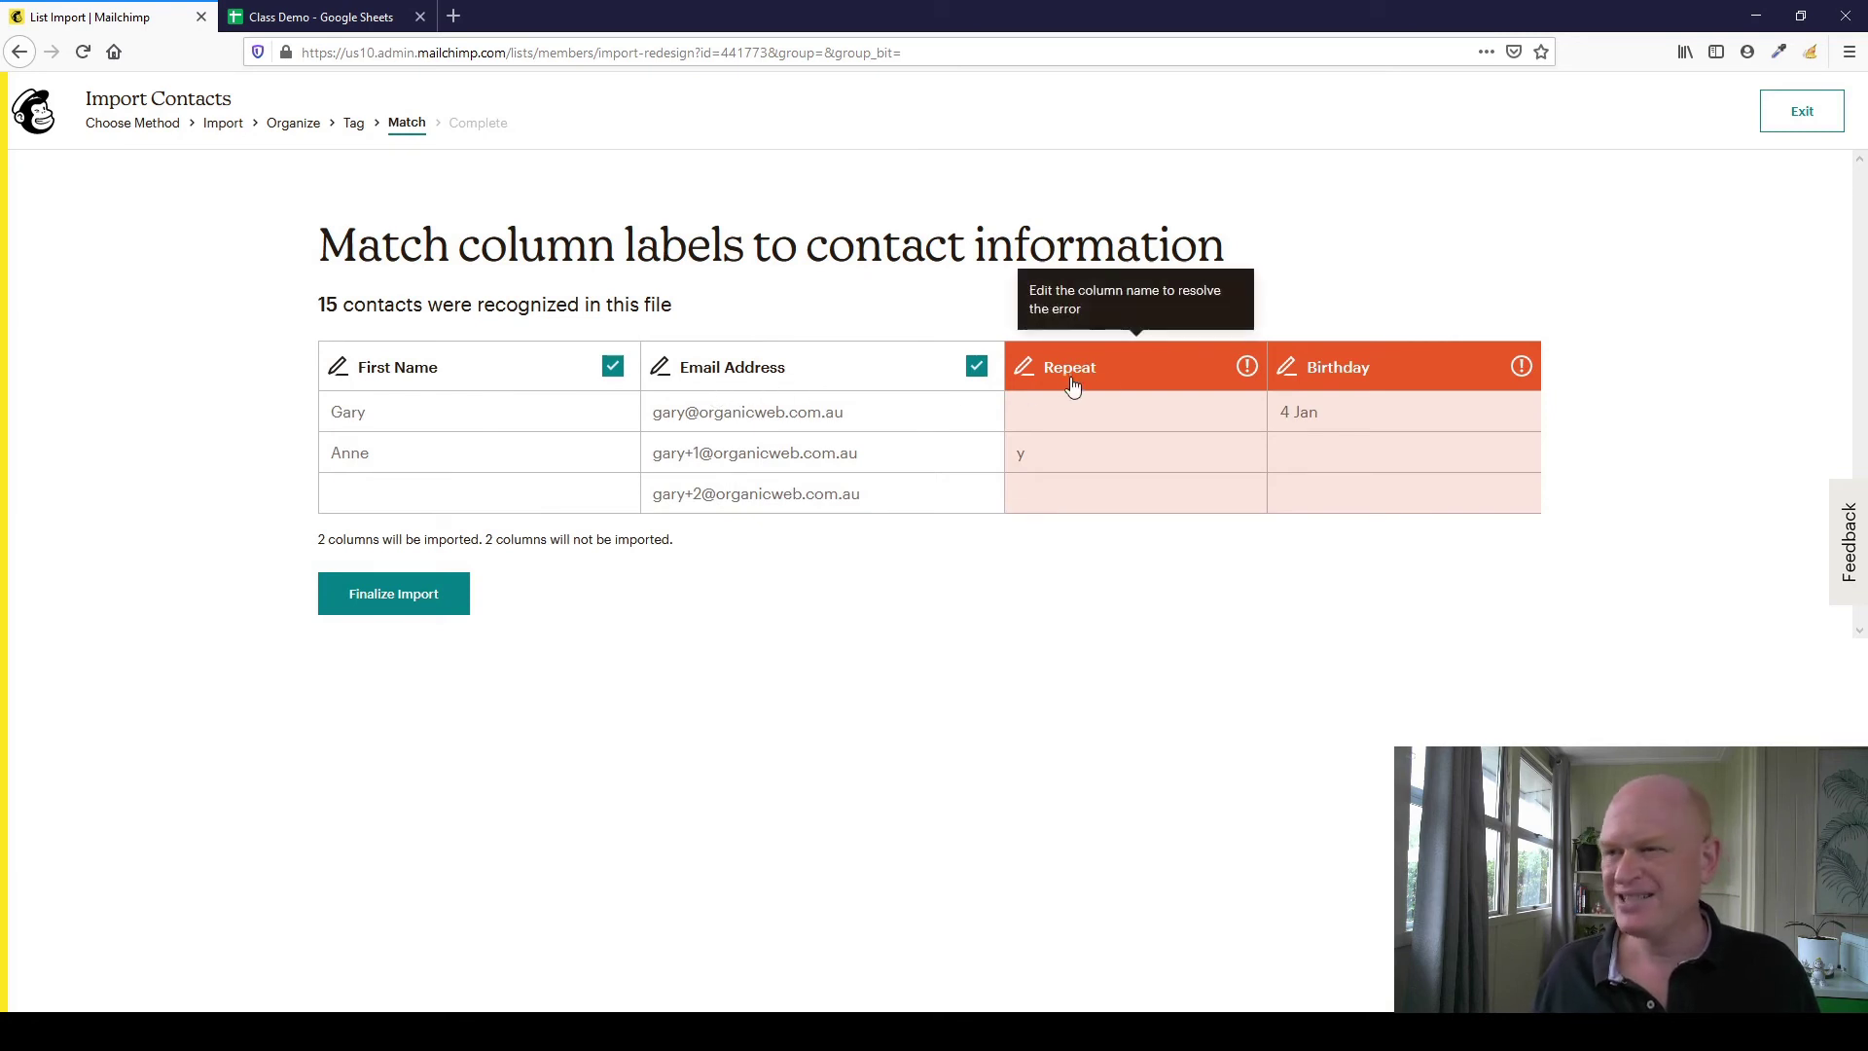
# Examine the field assignments offered for the First Name and Repeat columns, and cancel both label edits.
pyautogui.moveTo(1245, 366)
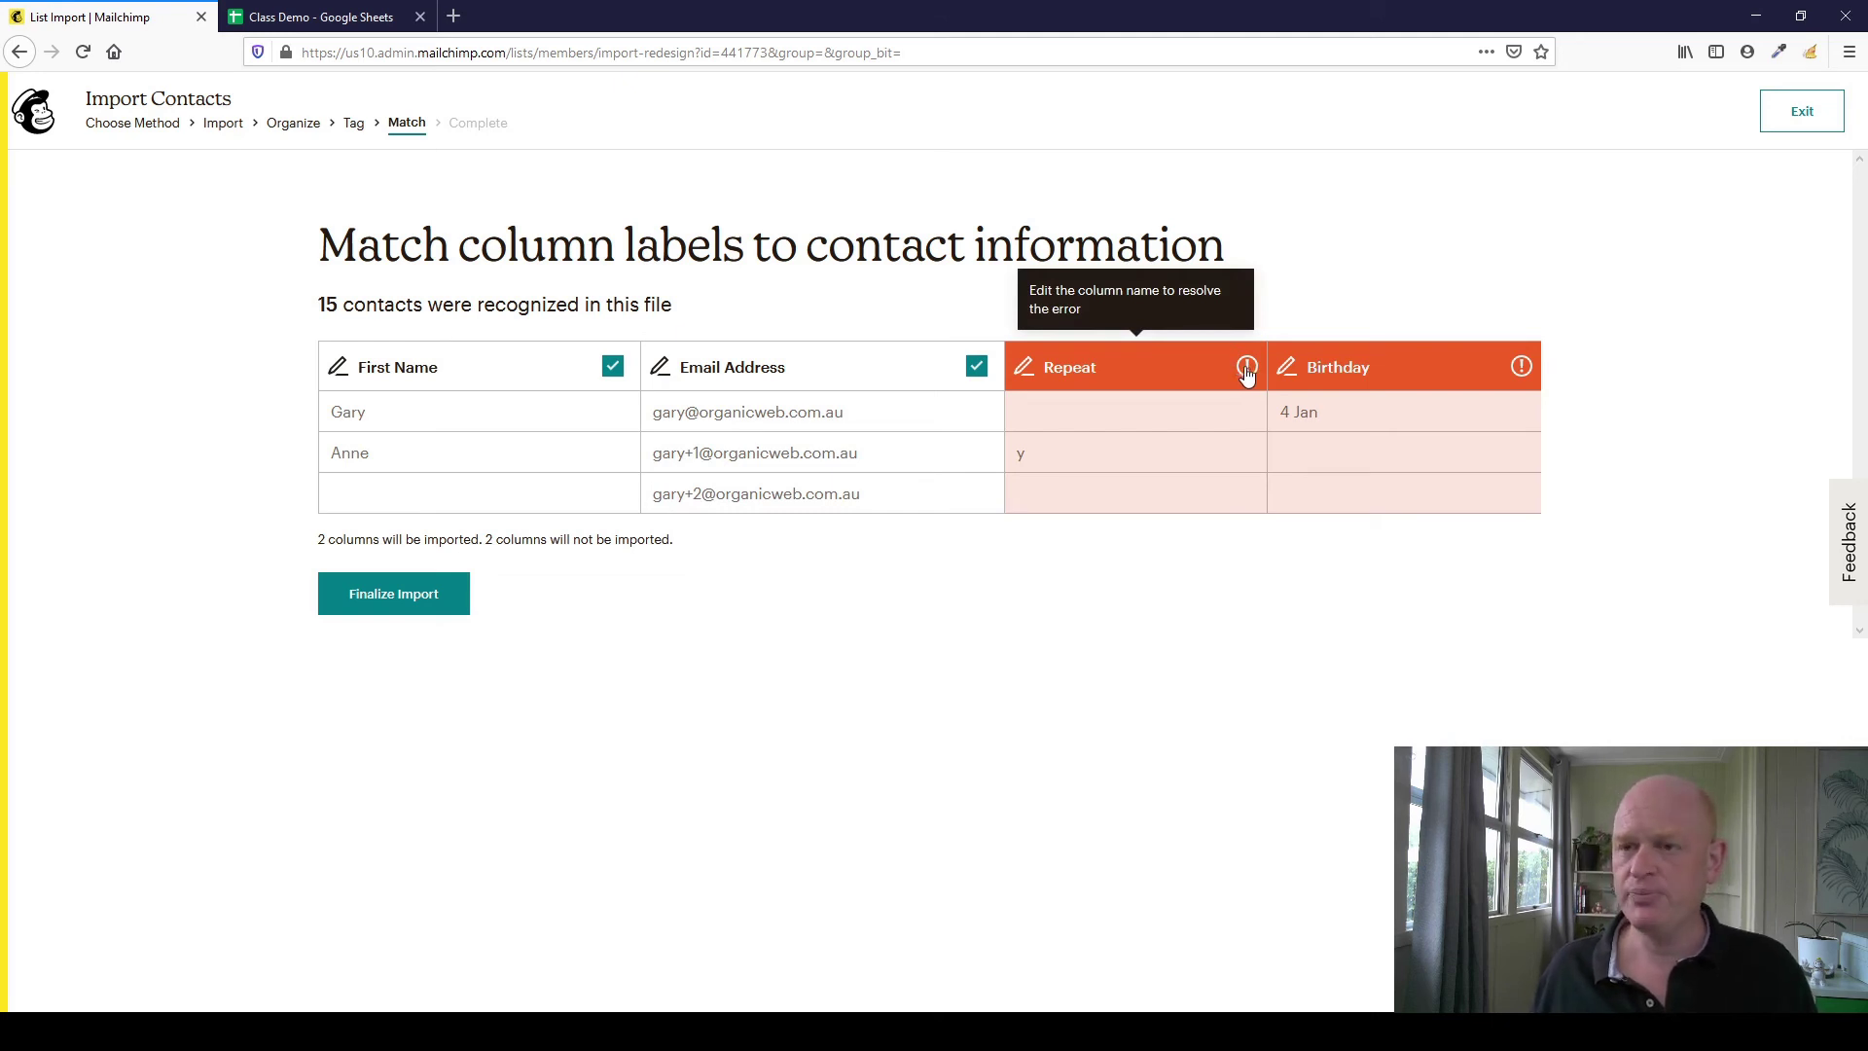
pyautogui.click(432, 380)
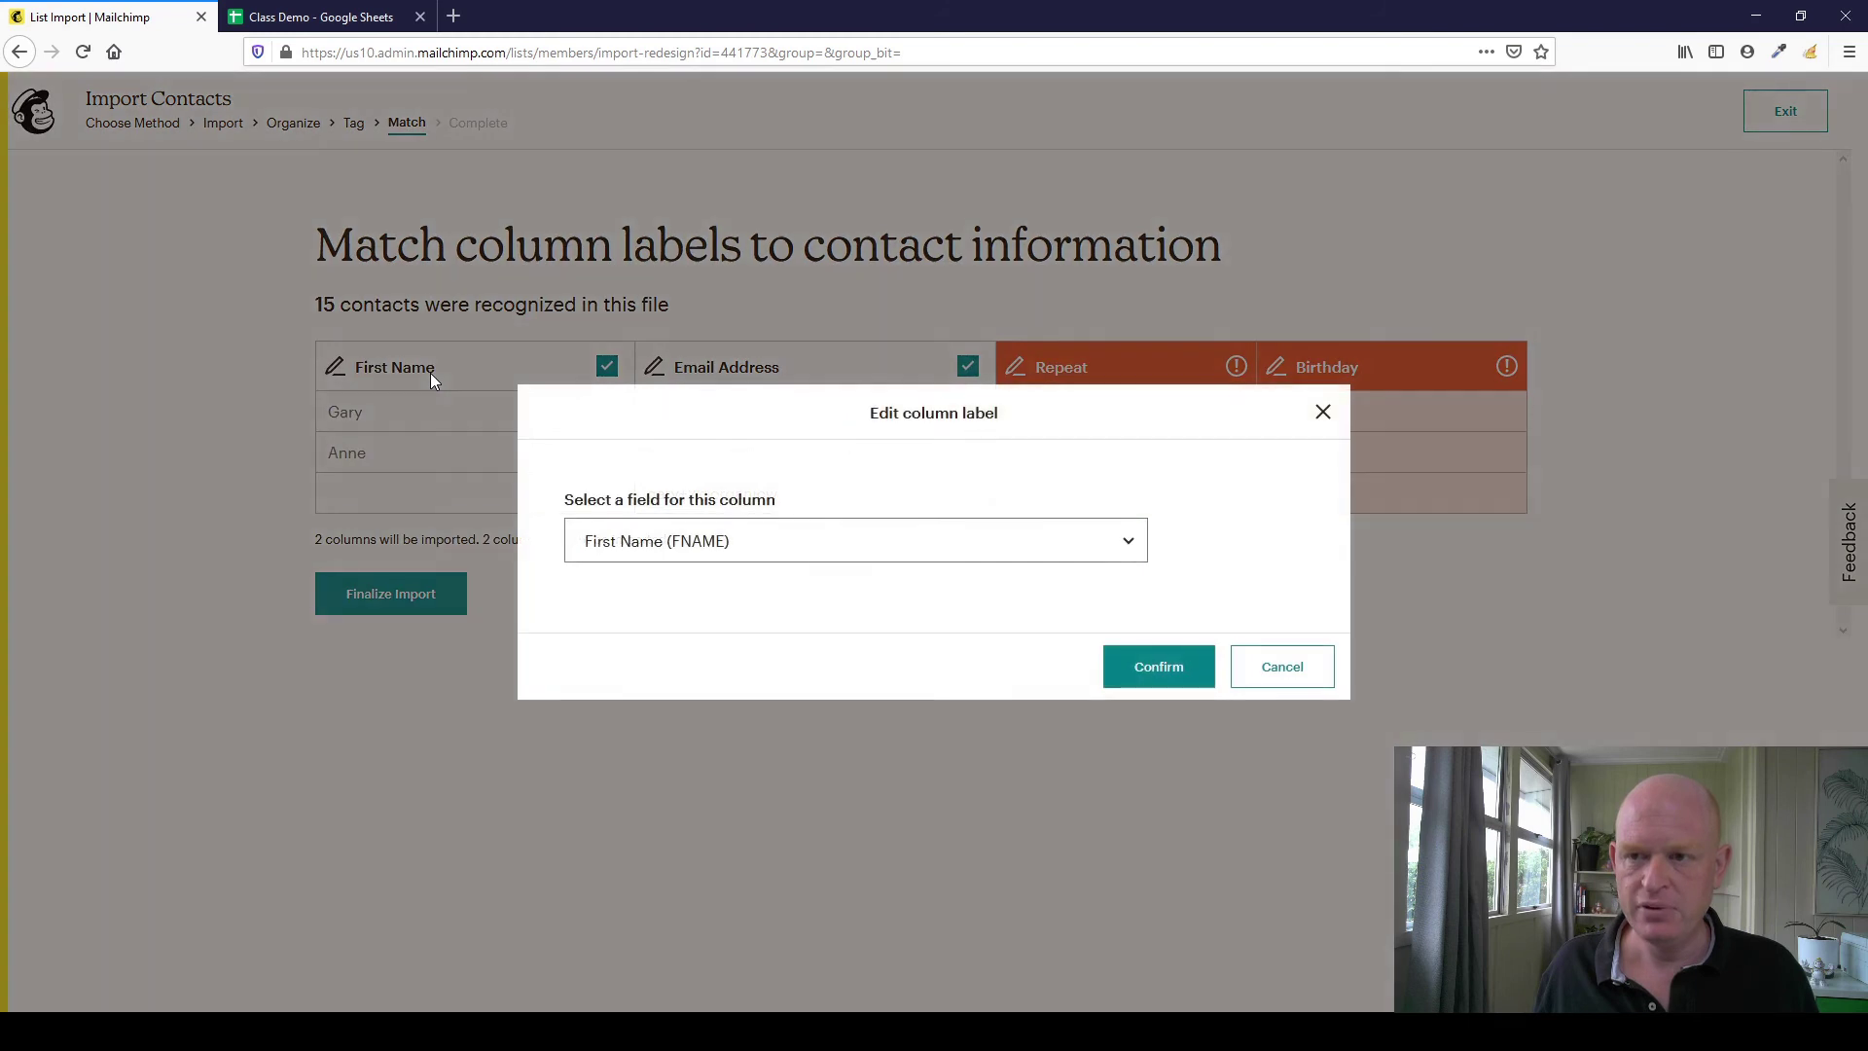
pyautogui.click(688, 564)
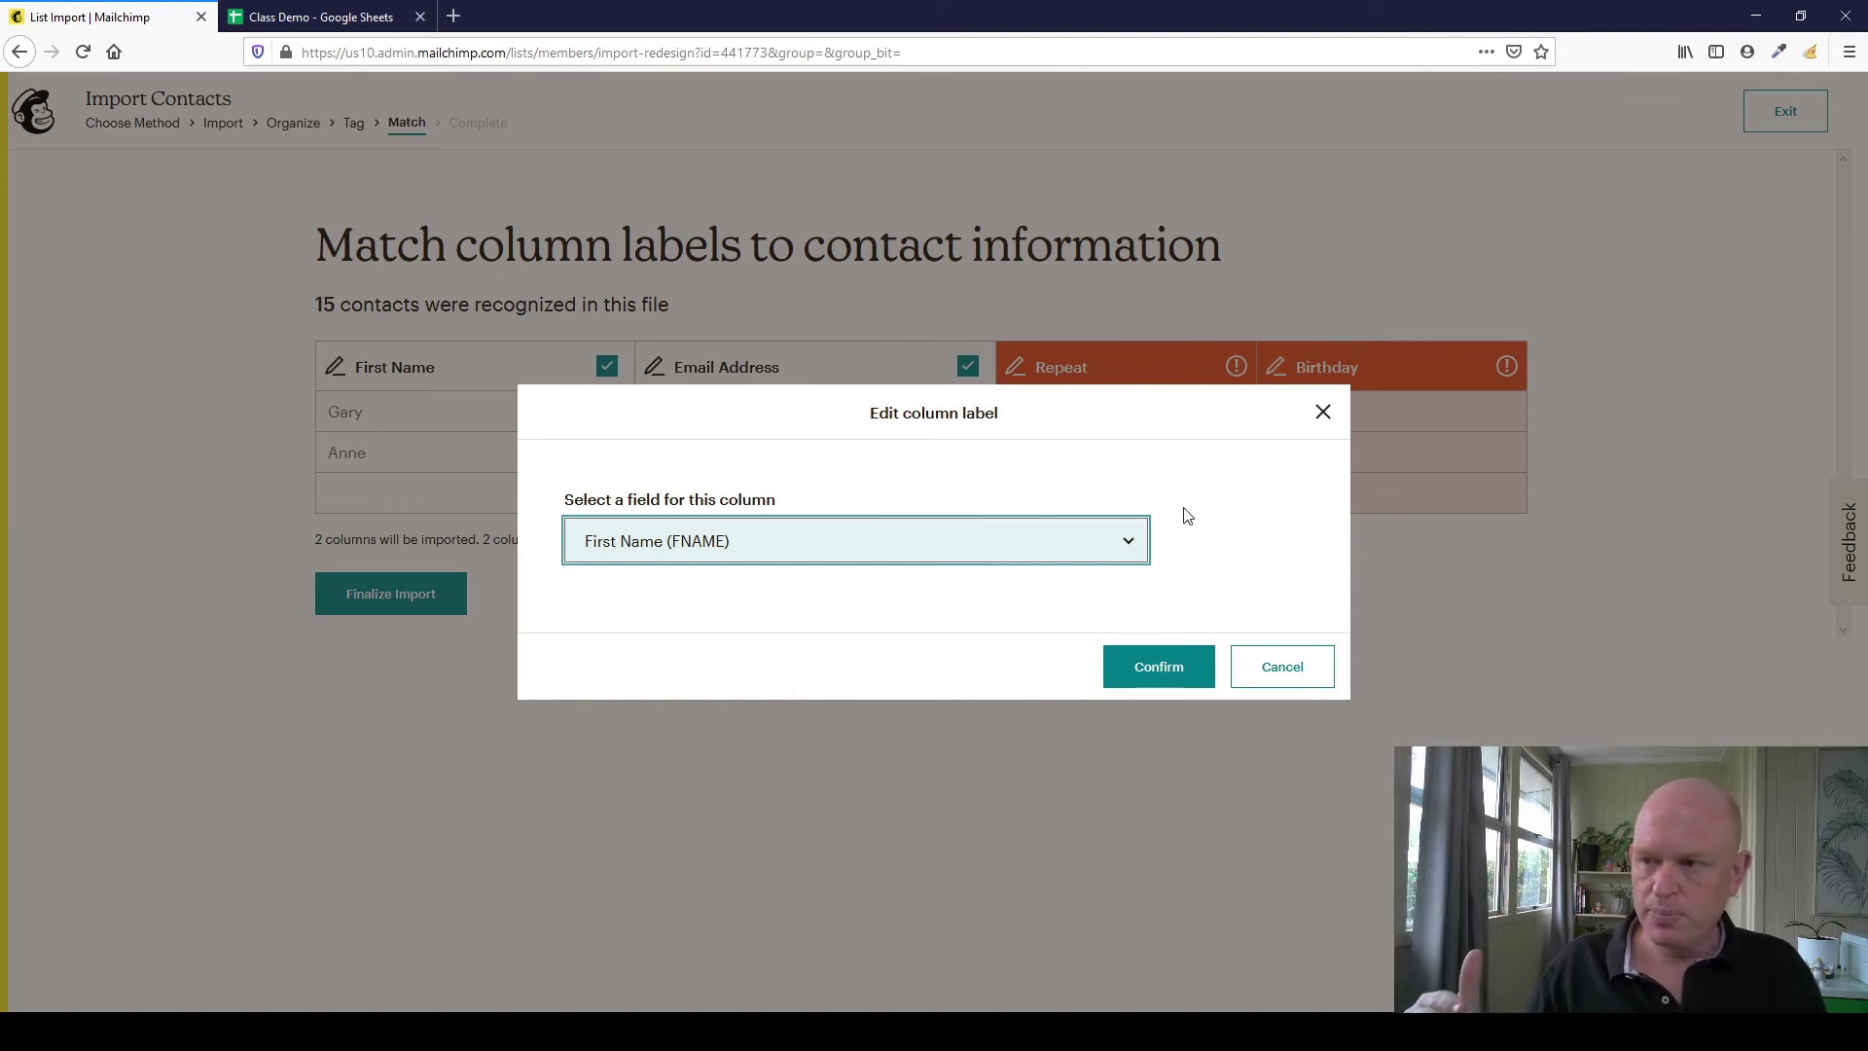
pyautogui.click(1255, 499)
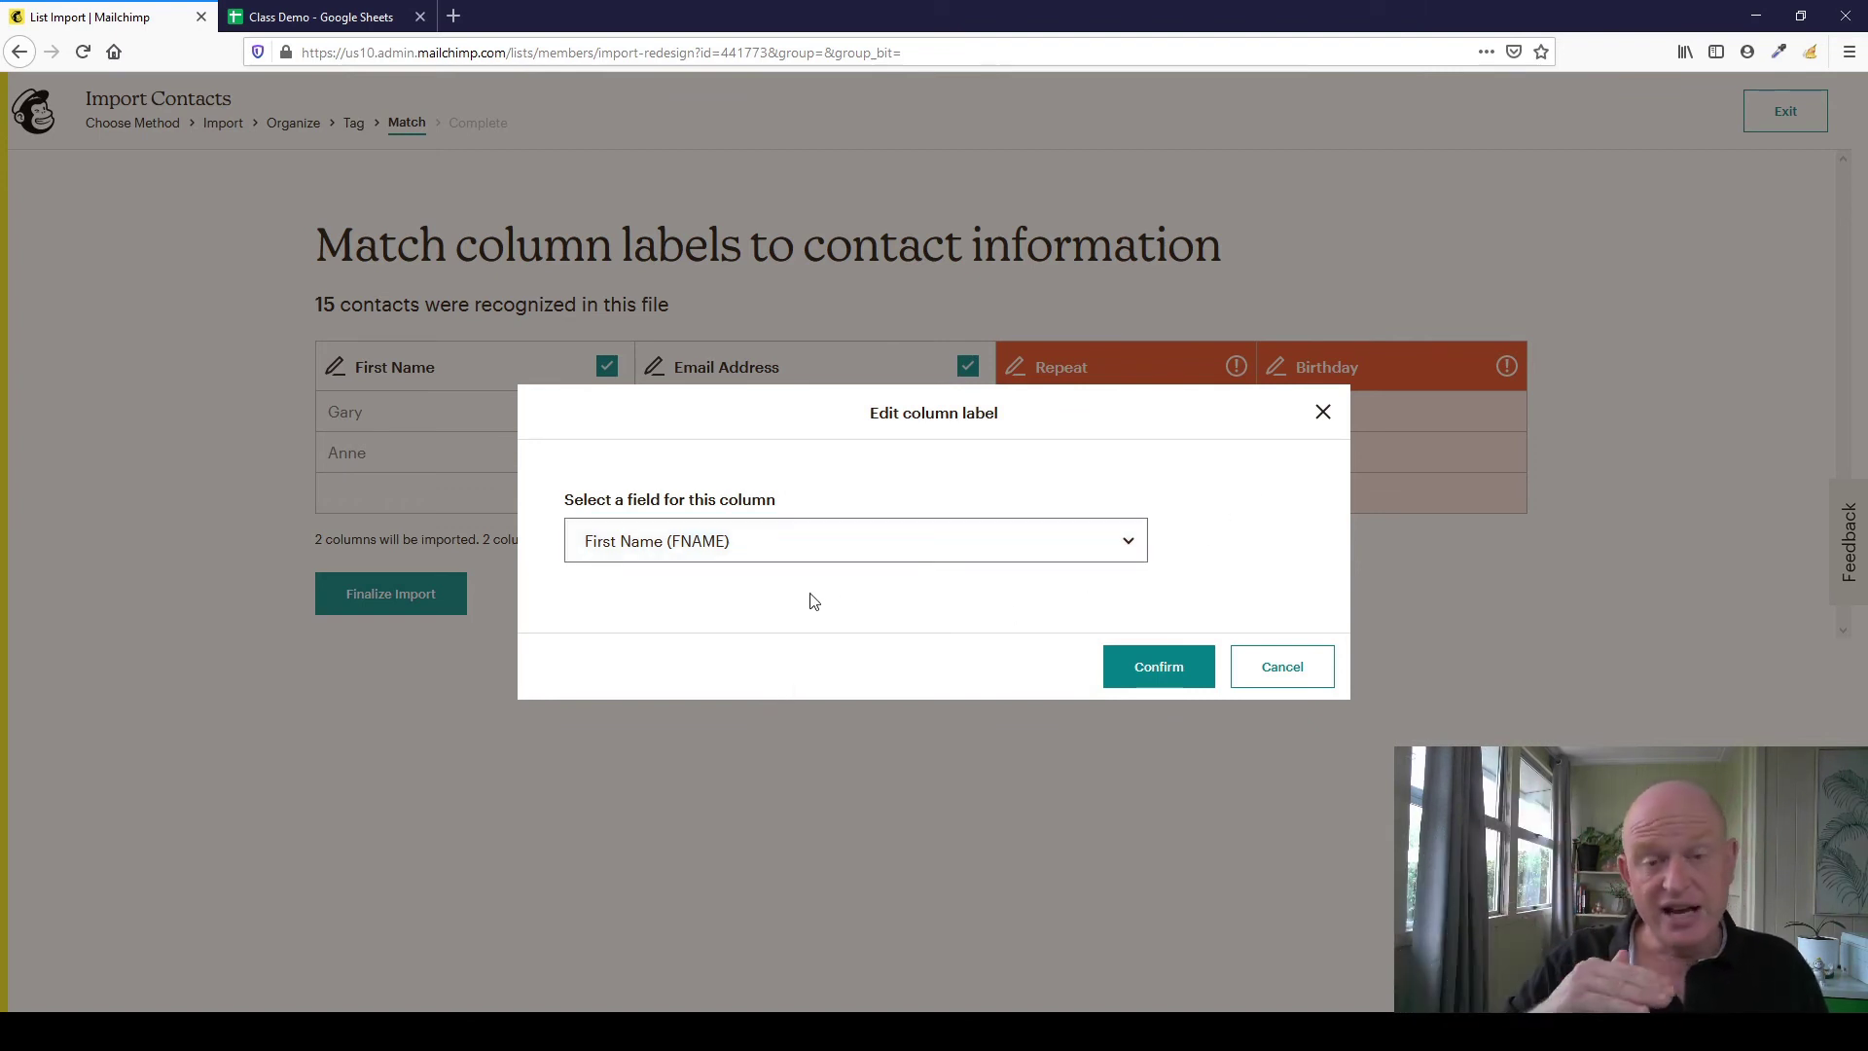
pyautogui.click(1289, 669)
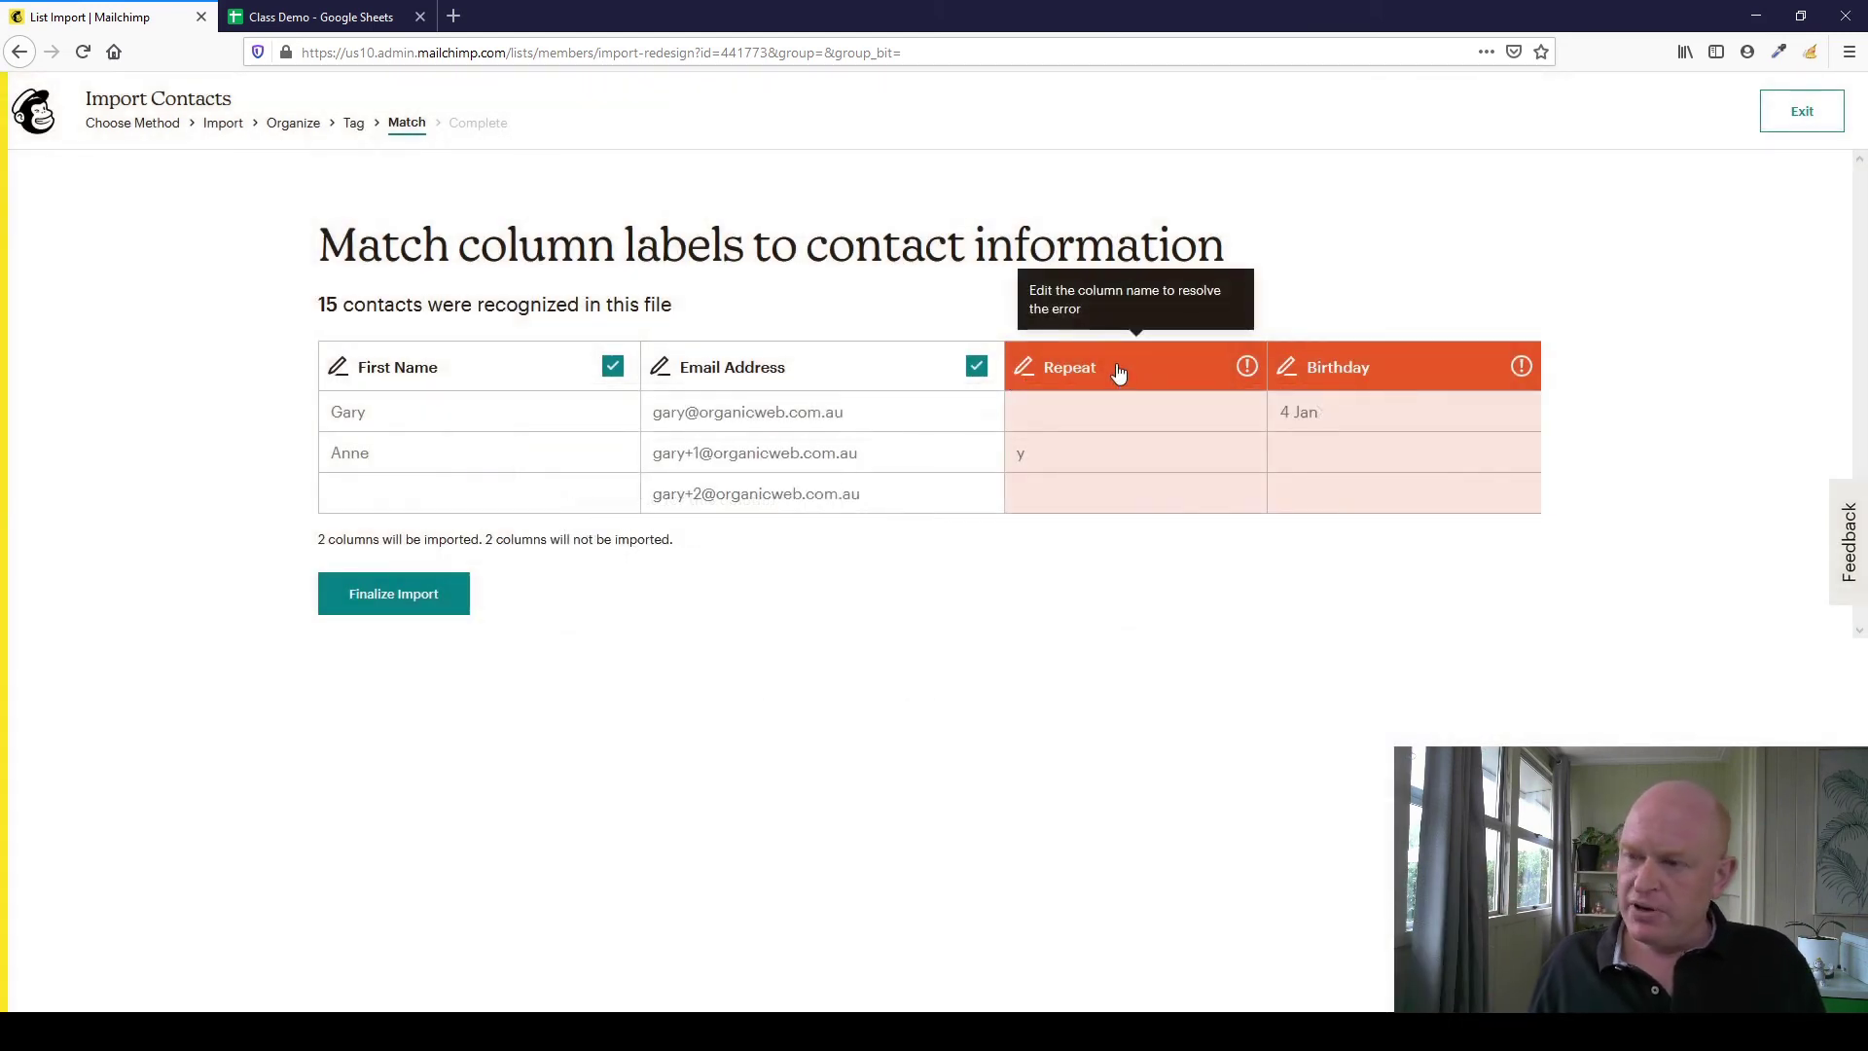
pyautogui.click(1119, 374)
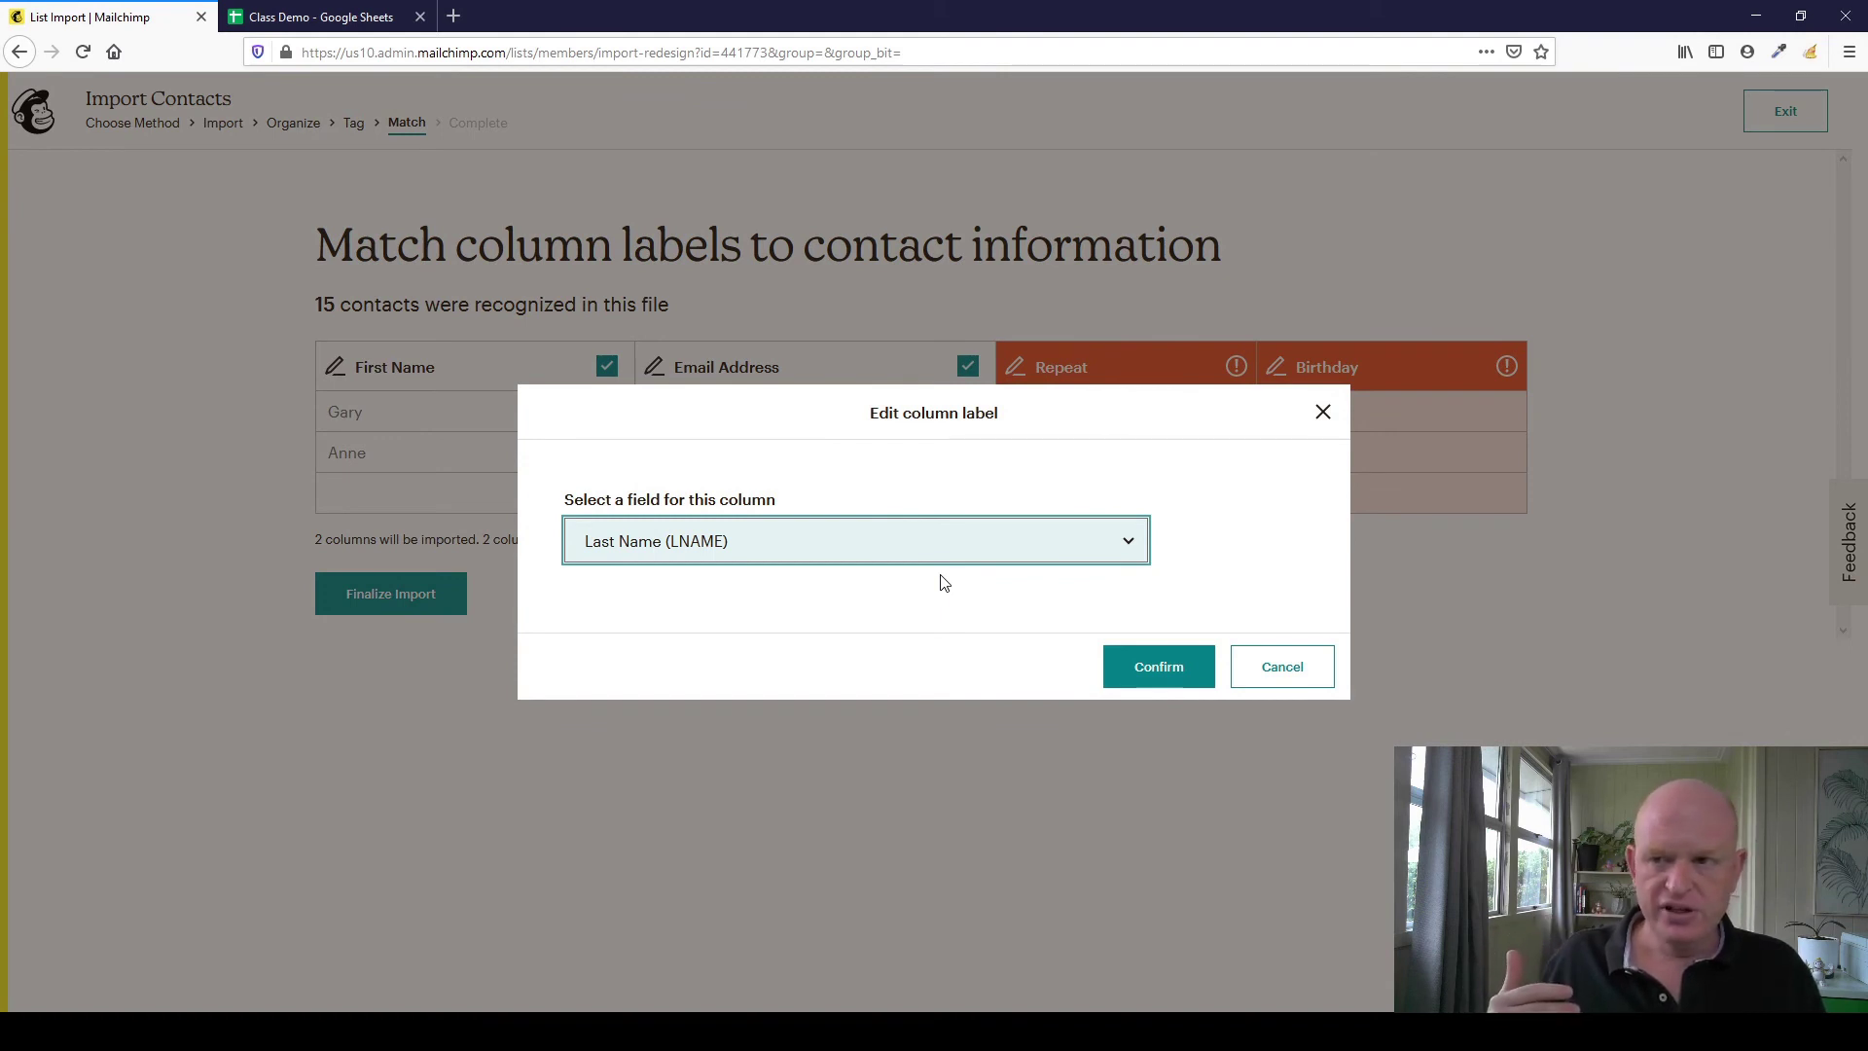
pyautogui.click(1277, 652)
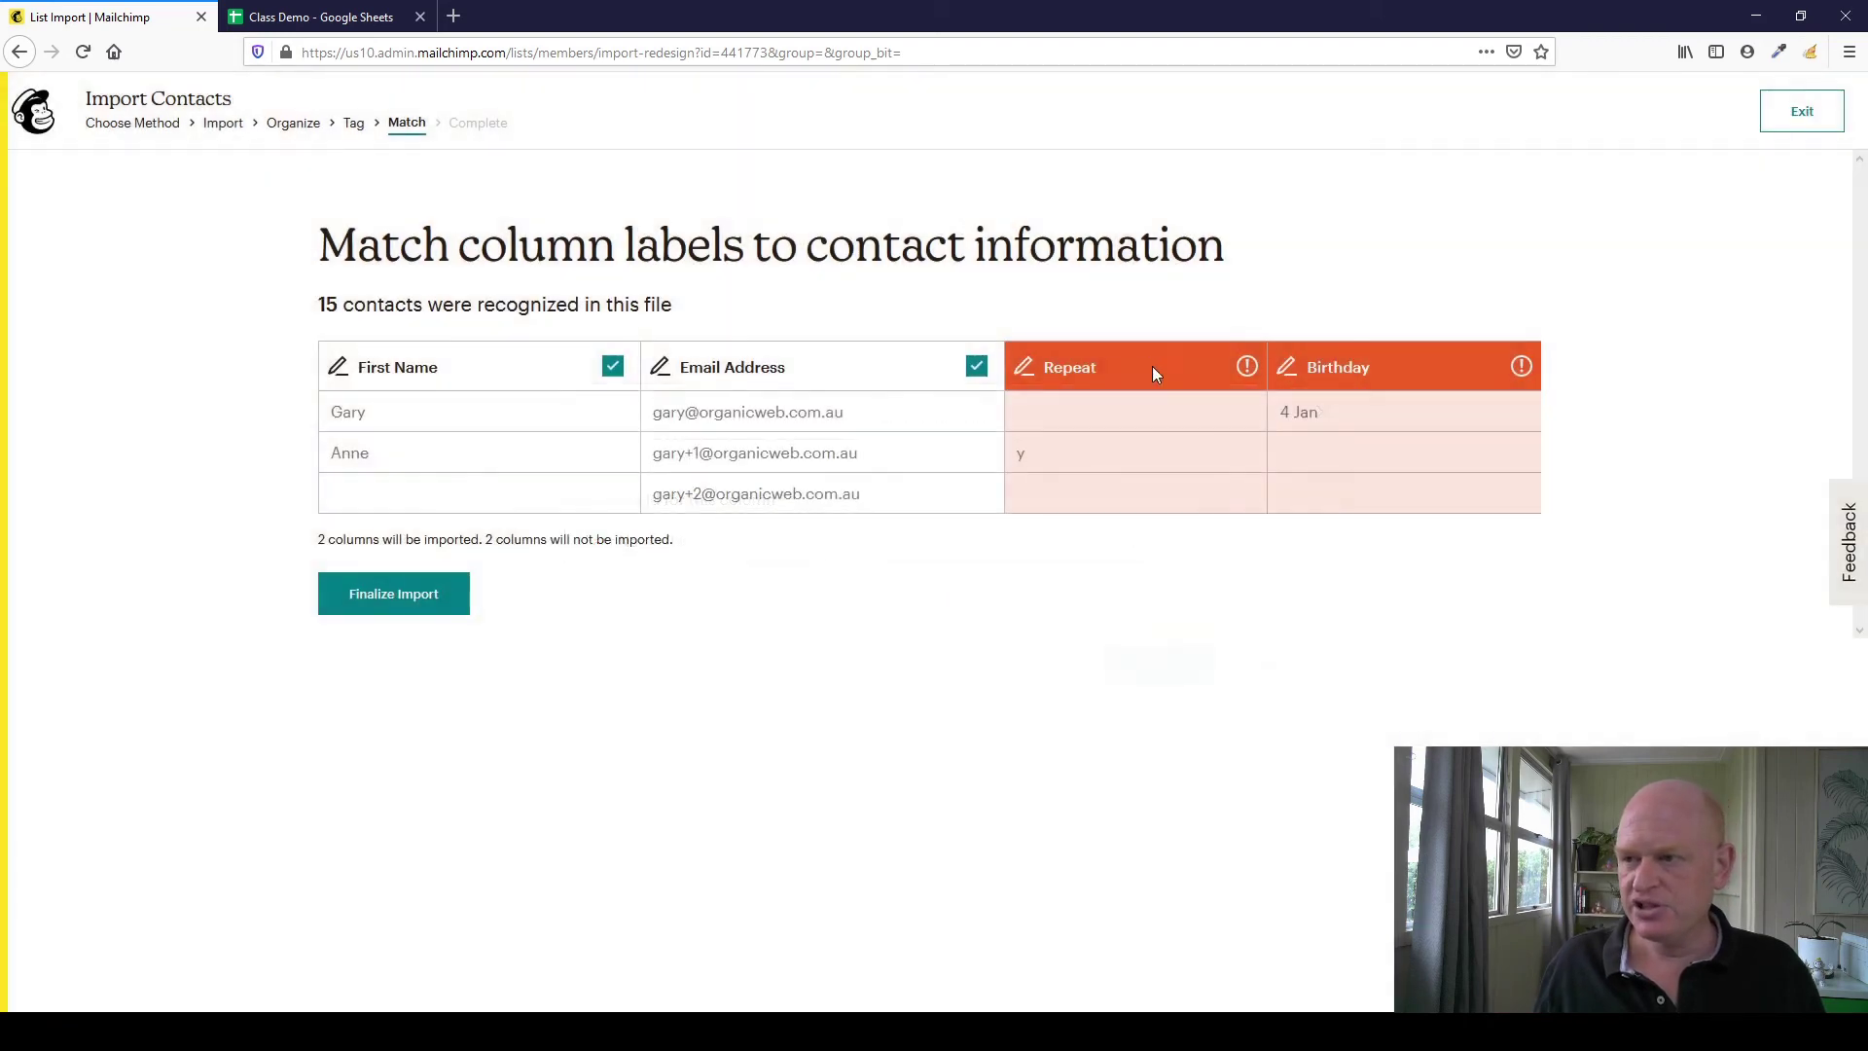
# Match the Repeat column to a new field labelled Repeat Customer with the Text data type.
pyautogui.click(1148, 364)
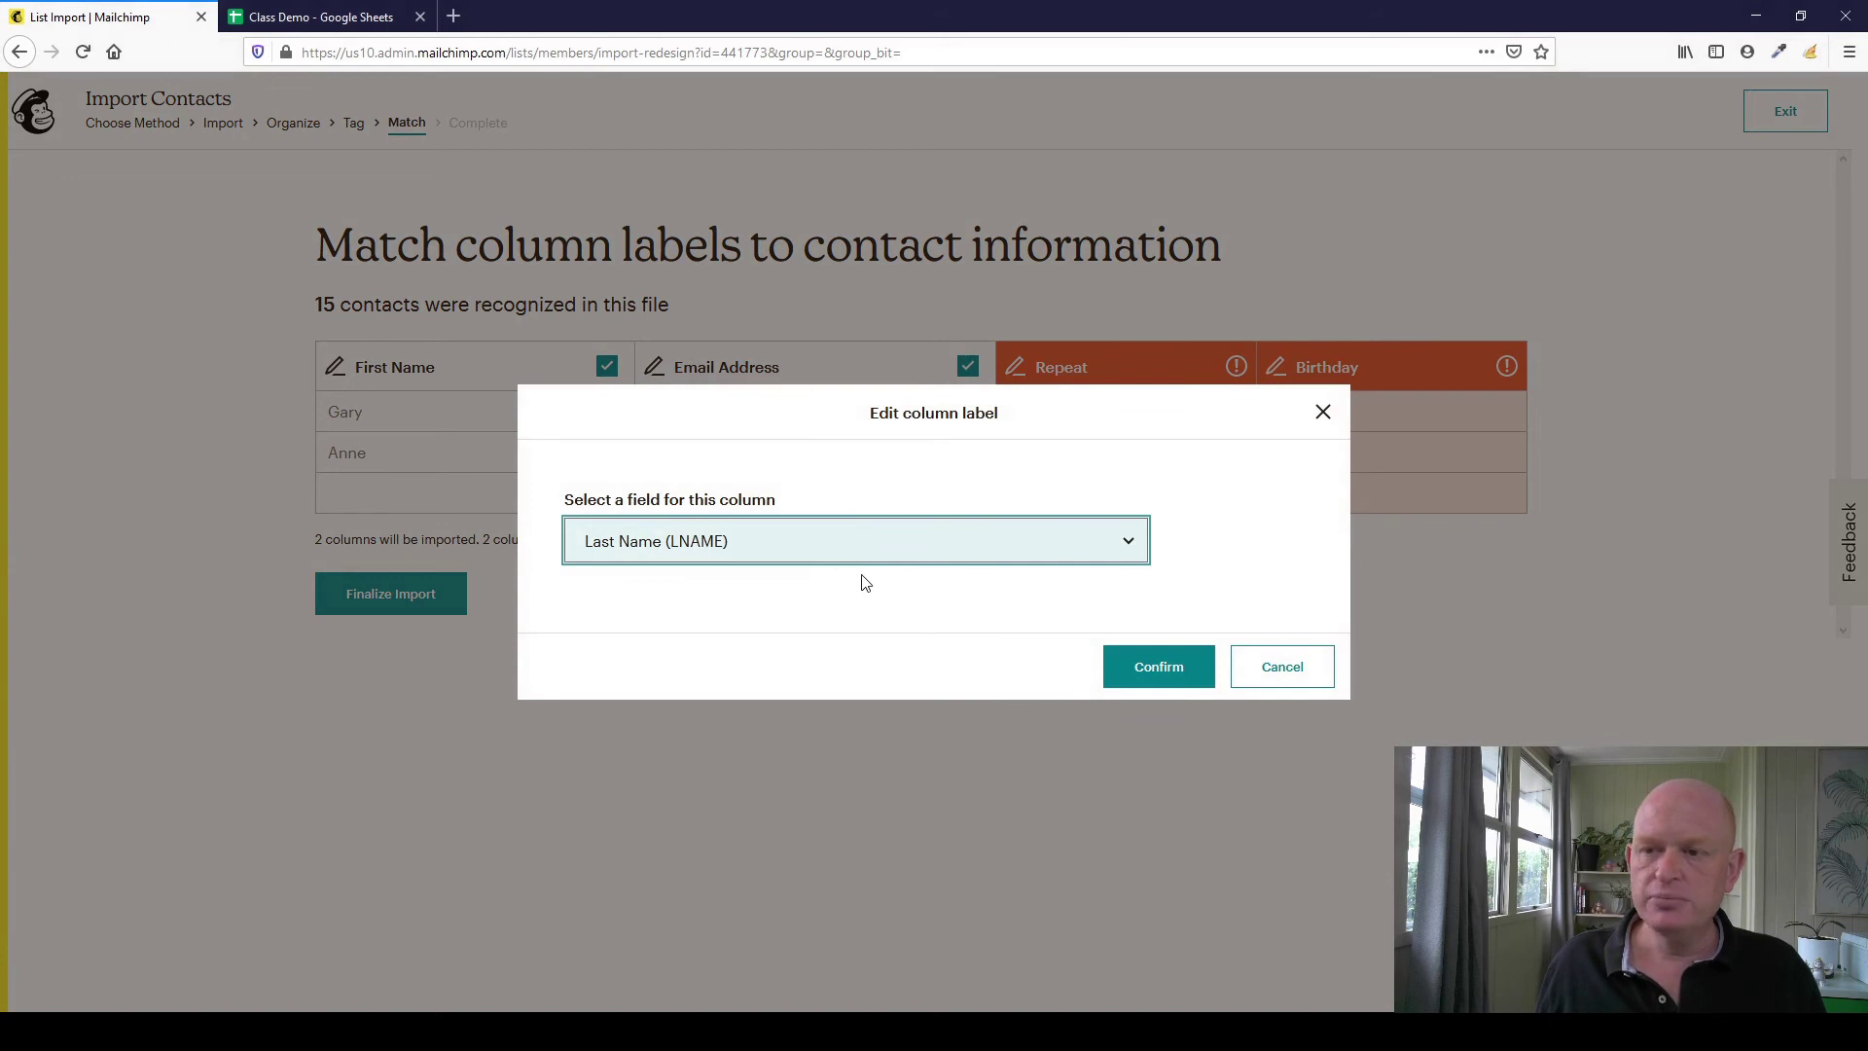
pyautogui.click(865, 580)
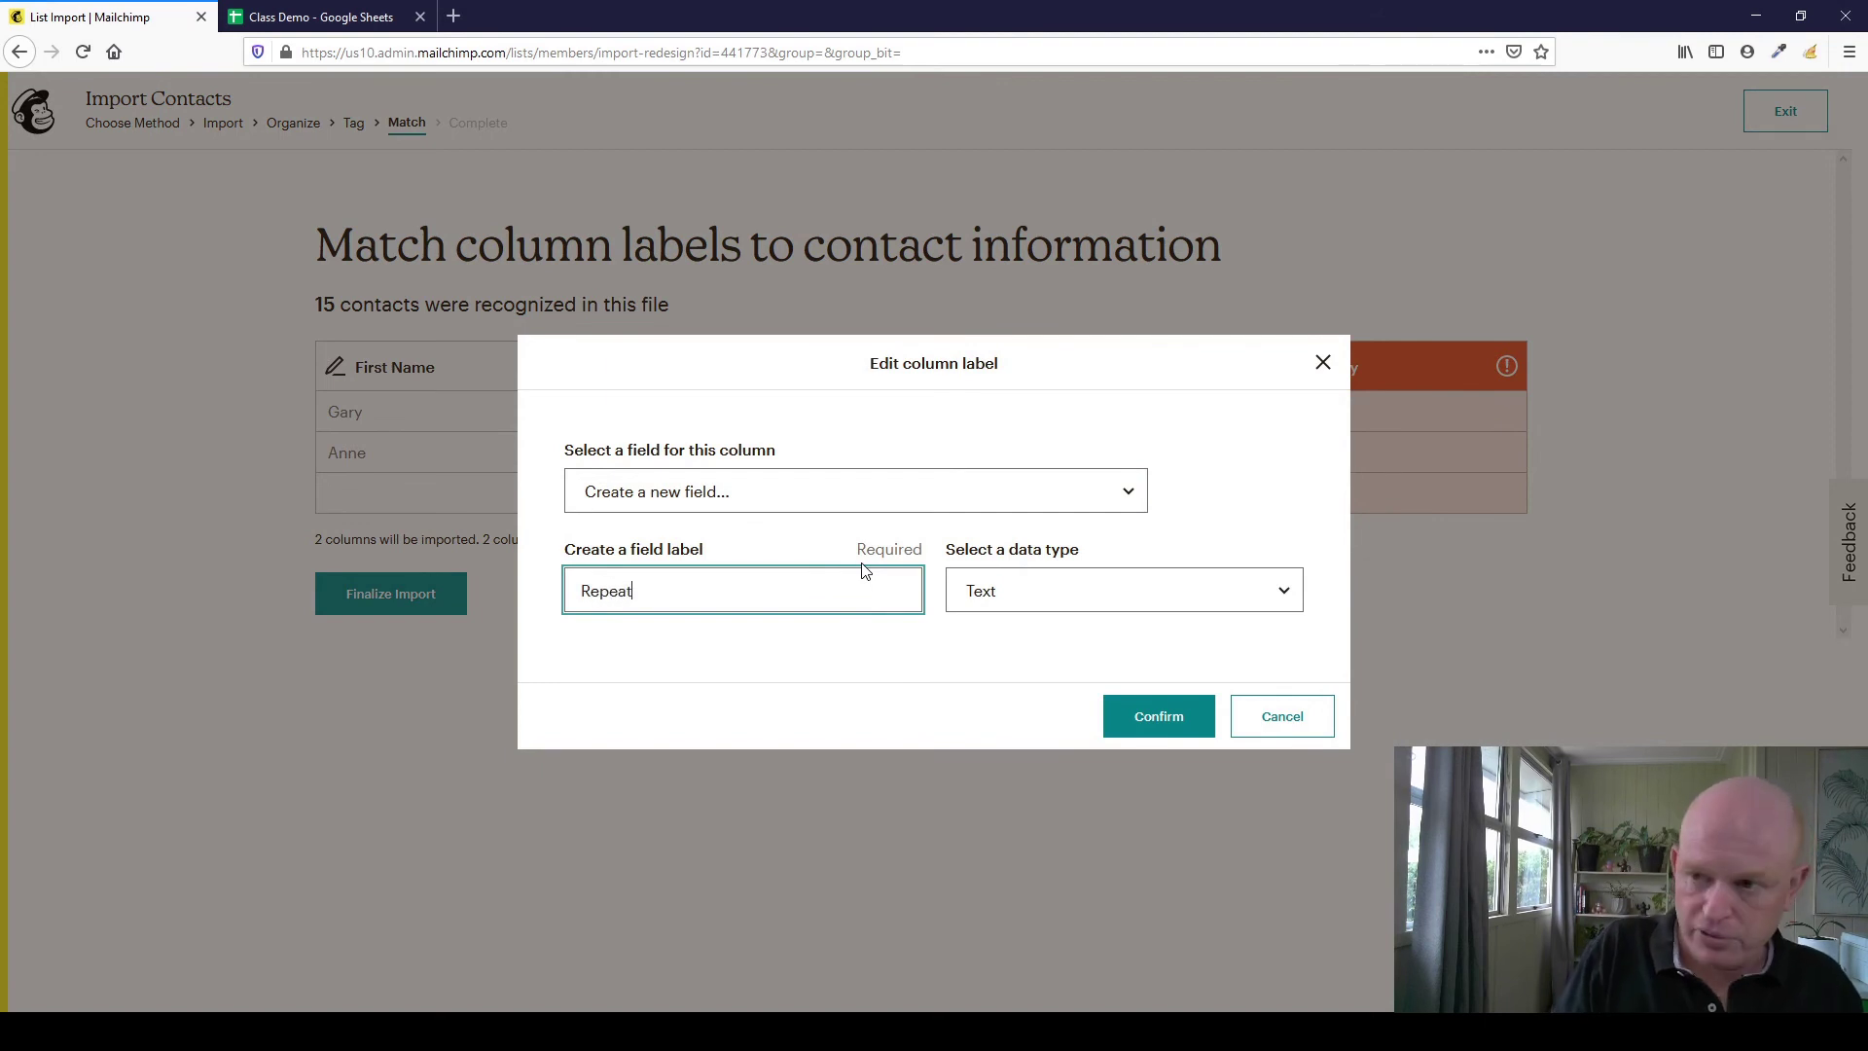
pyautogui.write('Repeat Customer')
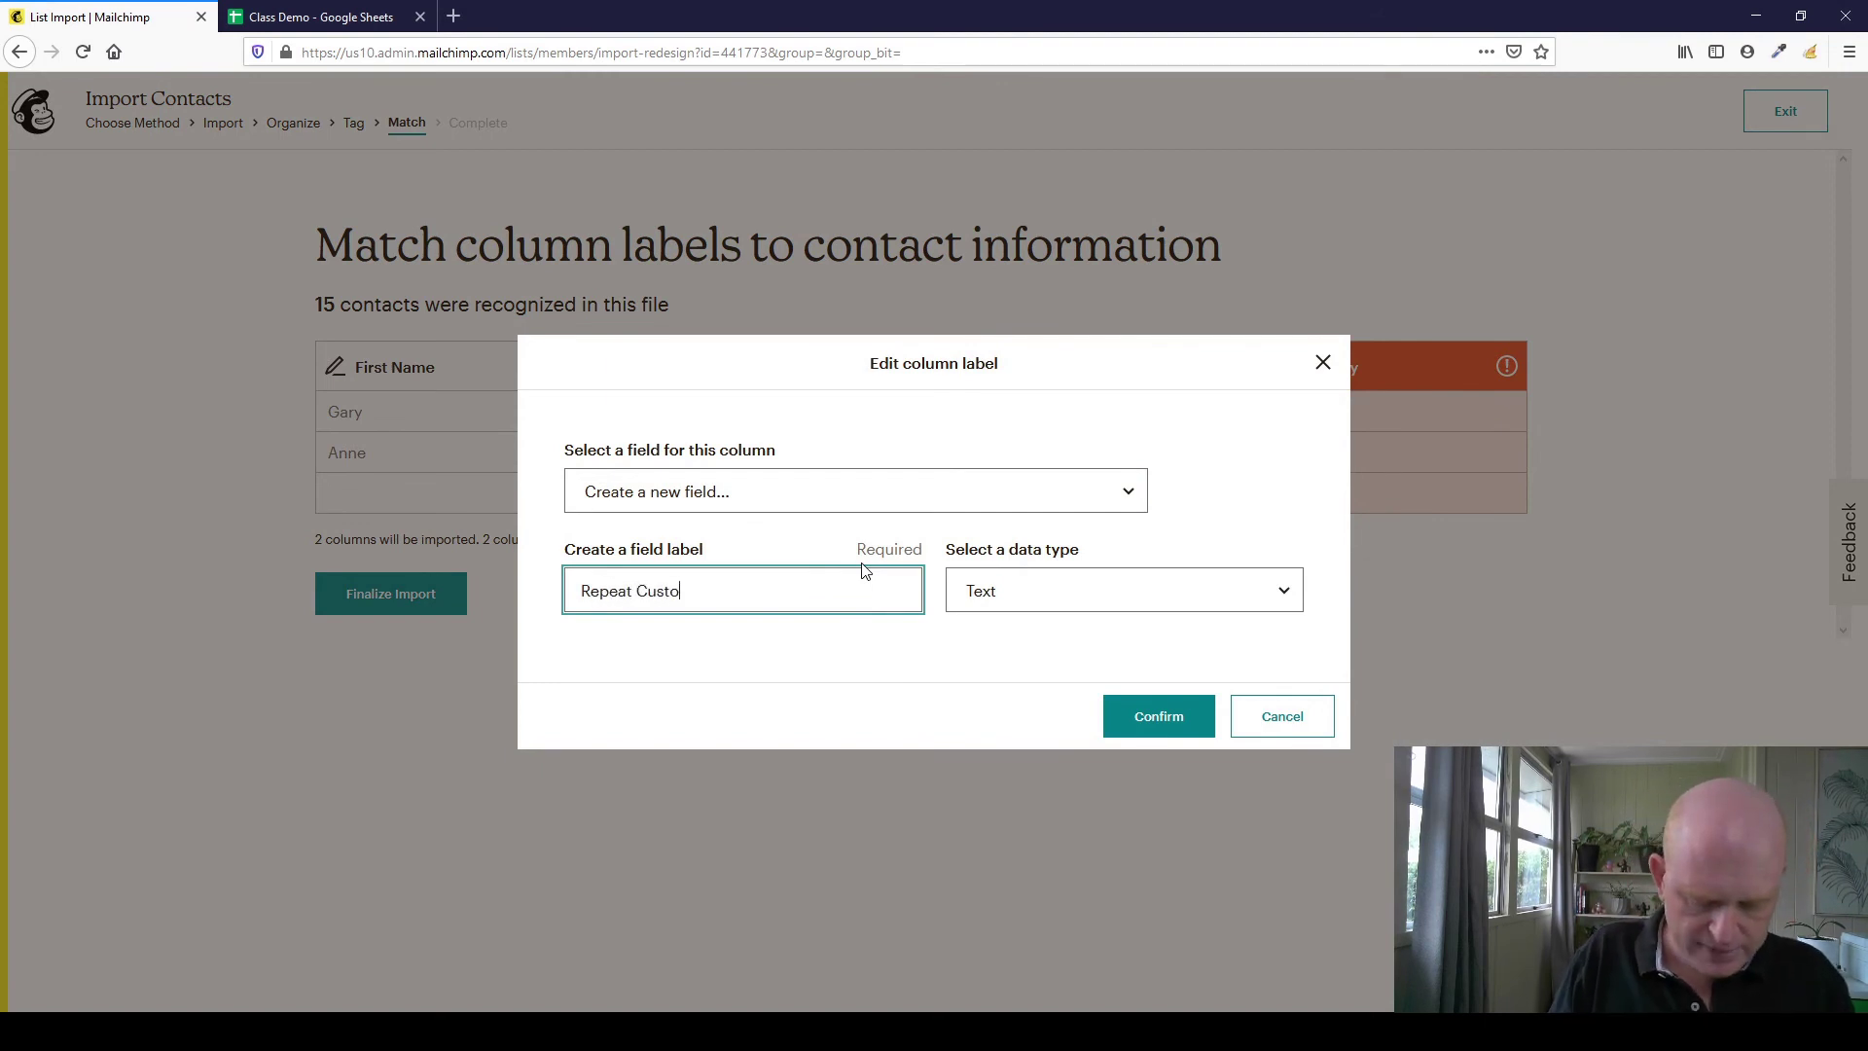
pyautogui.click(1093, 589)
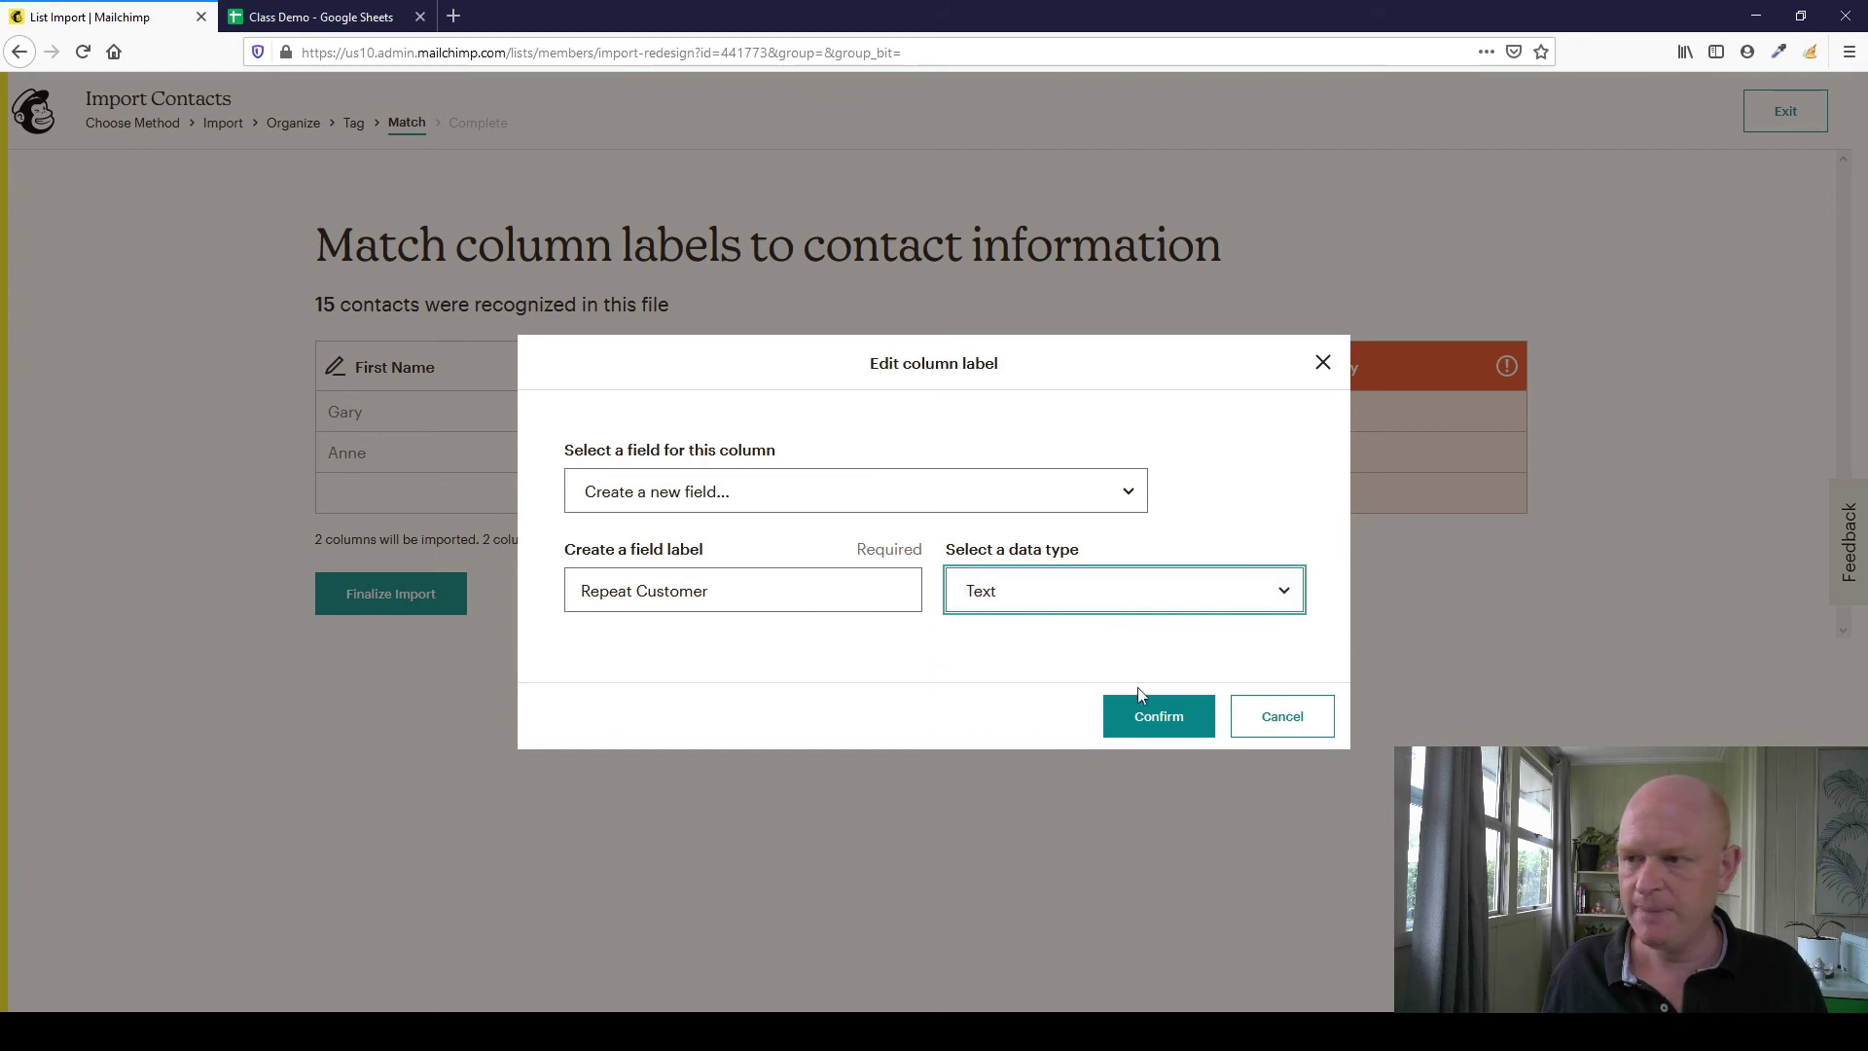
pyautogui.click(1164, 721)
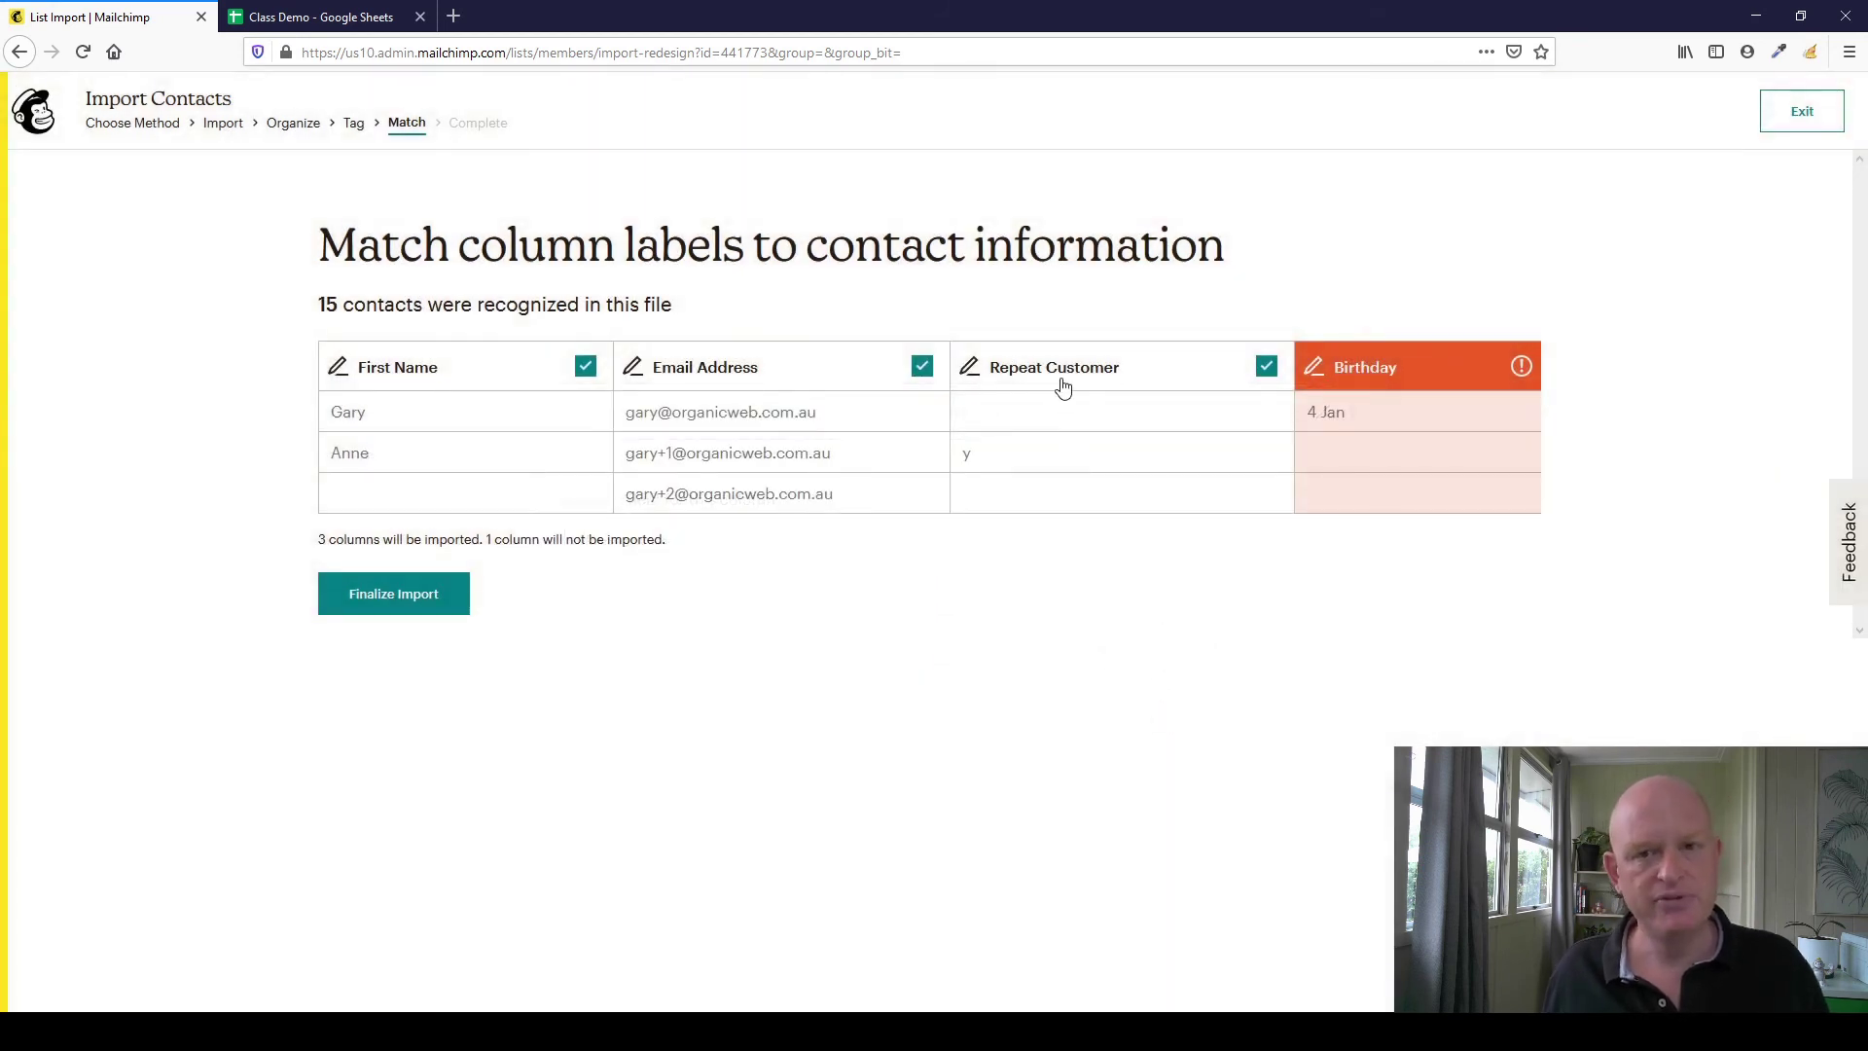
# Match the Birthday column to a new field labelled Birthday with the Birthday data type.
pyautogui.moveTo(1378, 385)
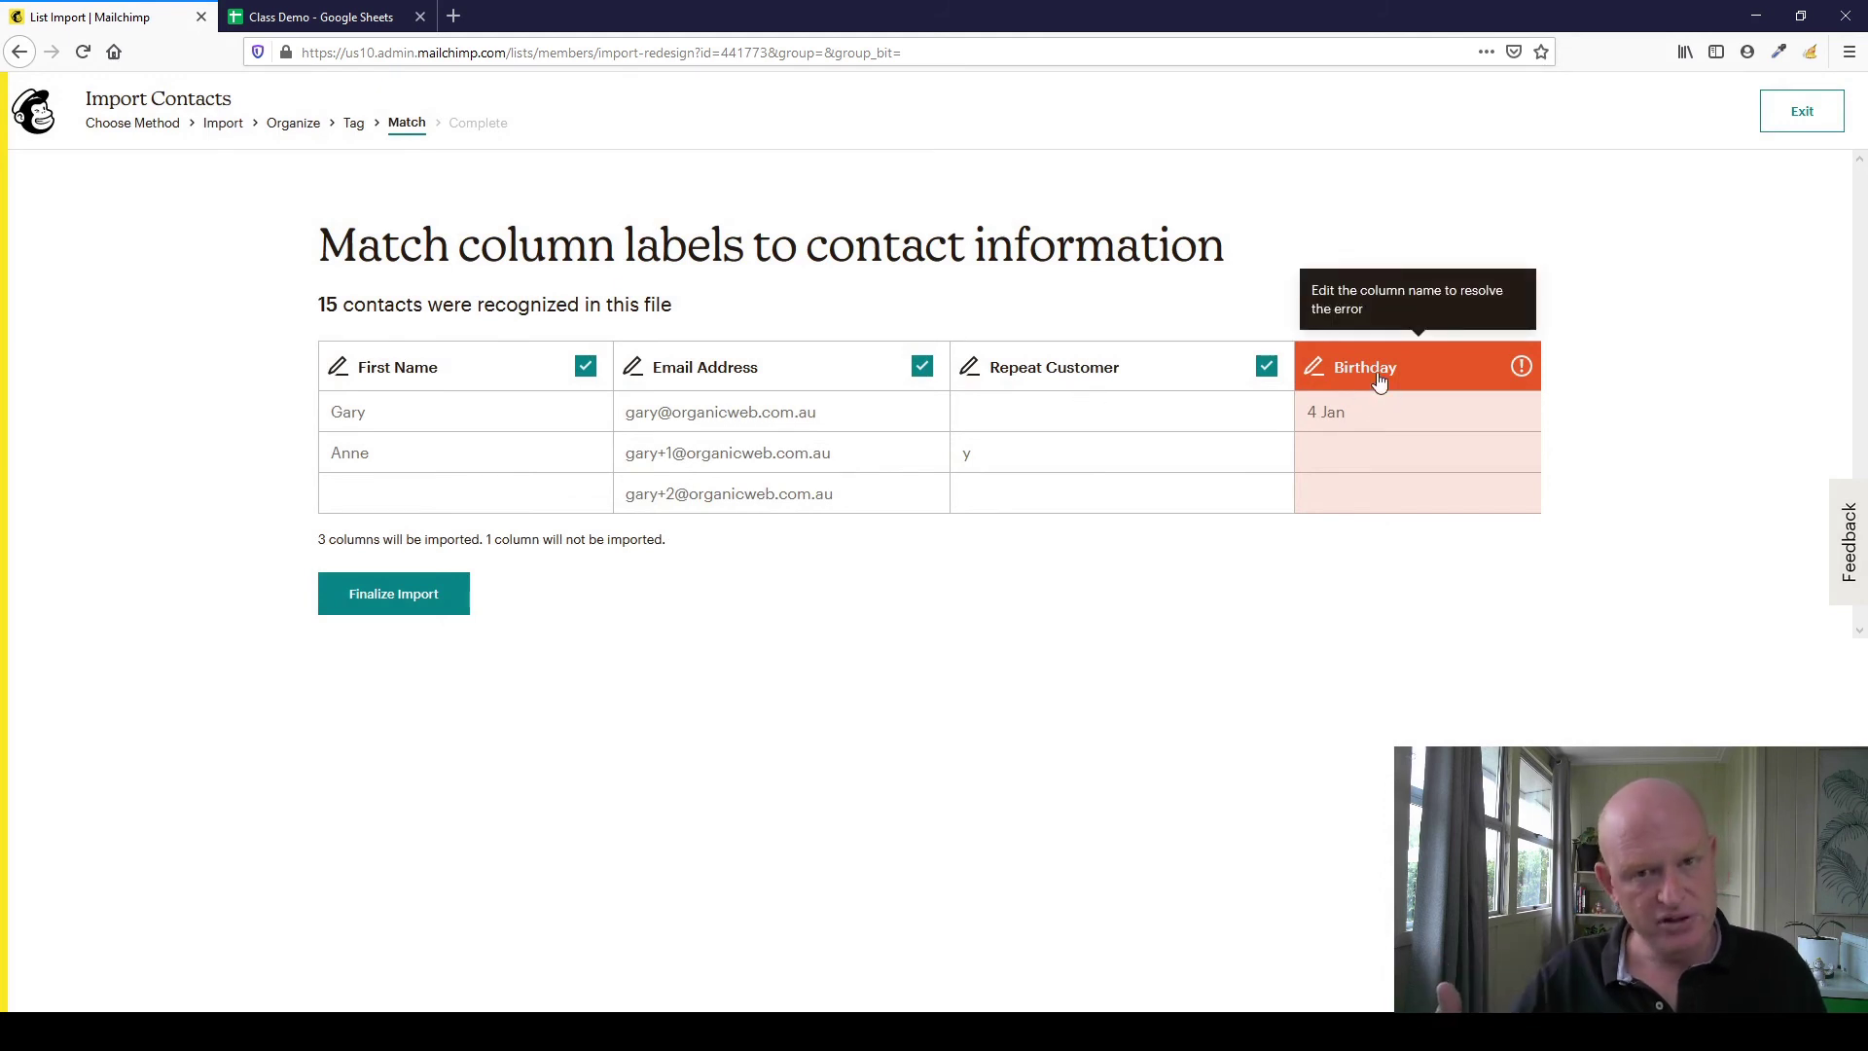
pyautogui.click(1377, 382)
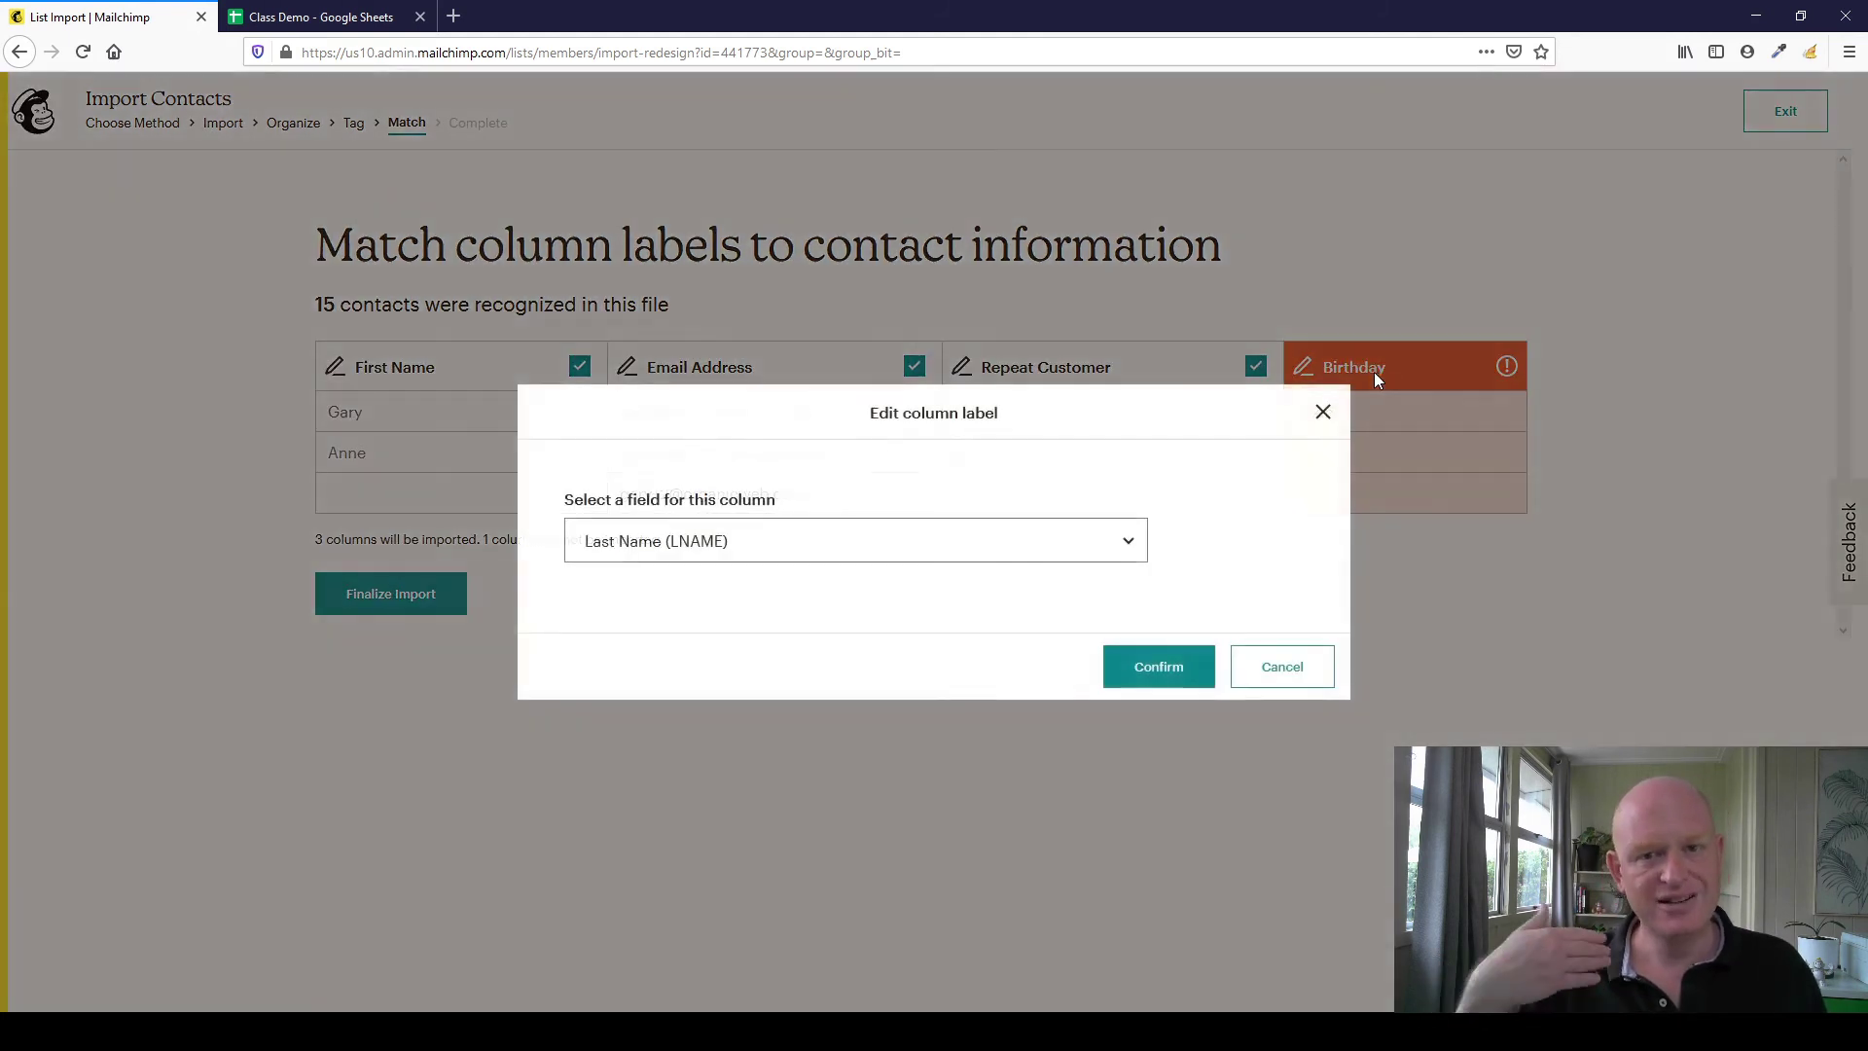
pyautogui.click(971, 545)
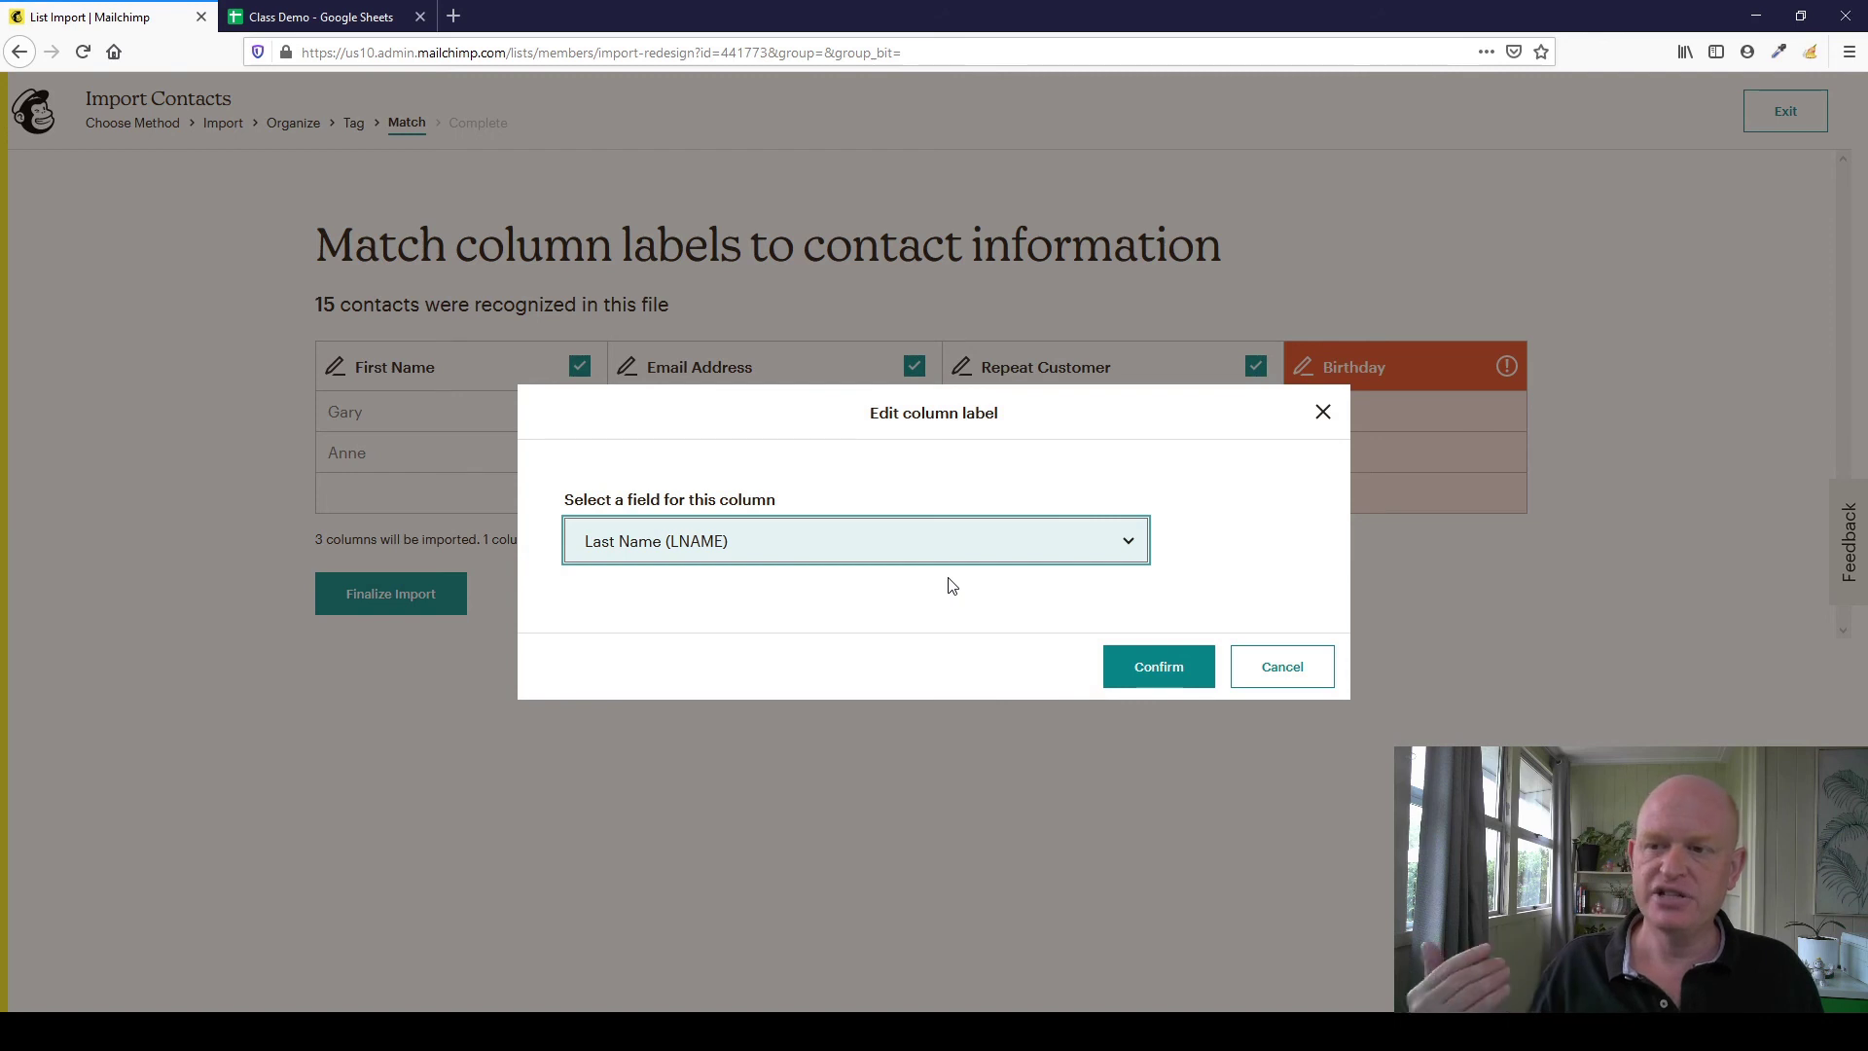
pyautogui.press('Up')
pyautogui.click(850, 597)
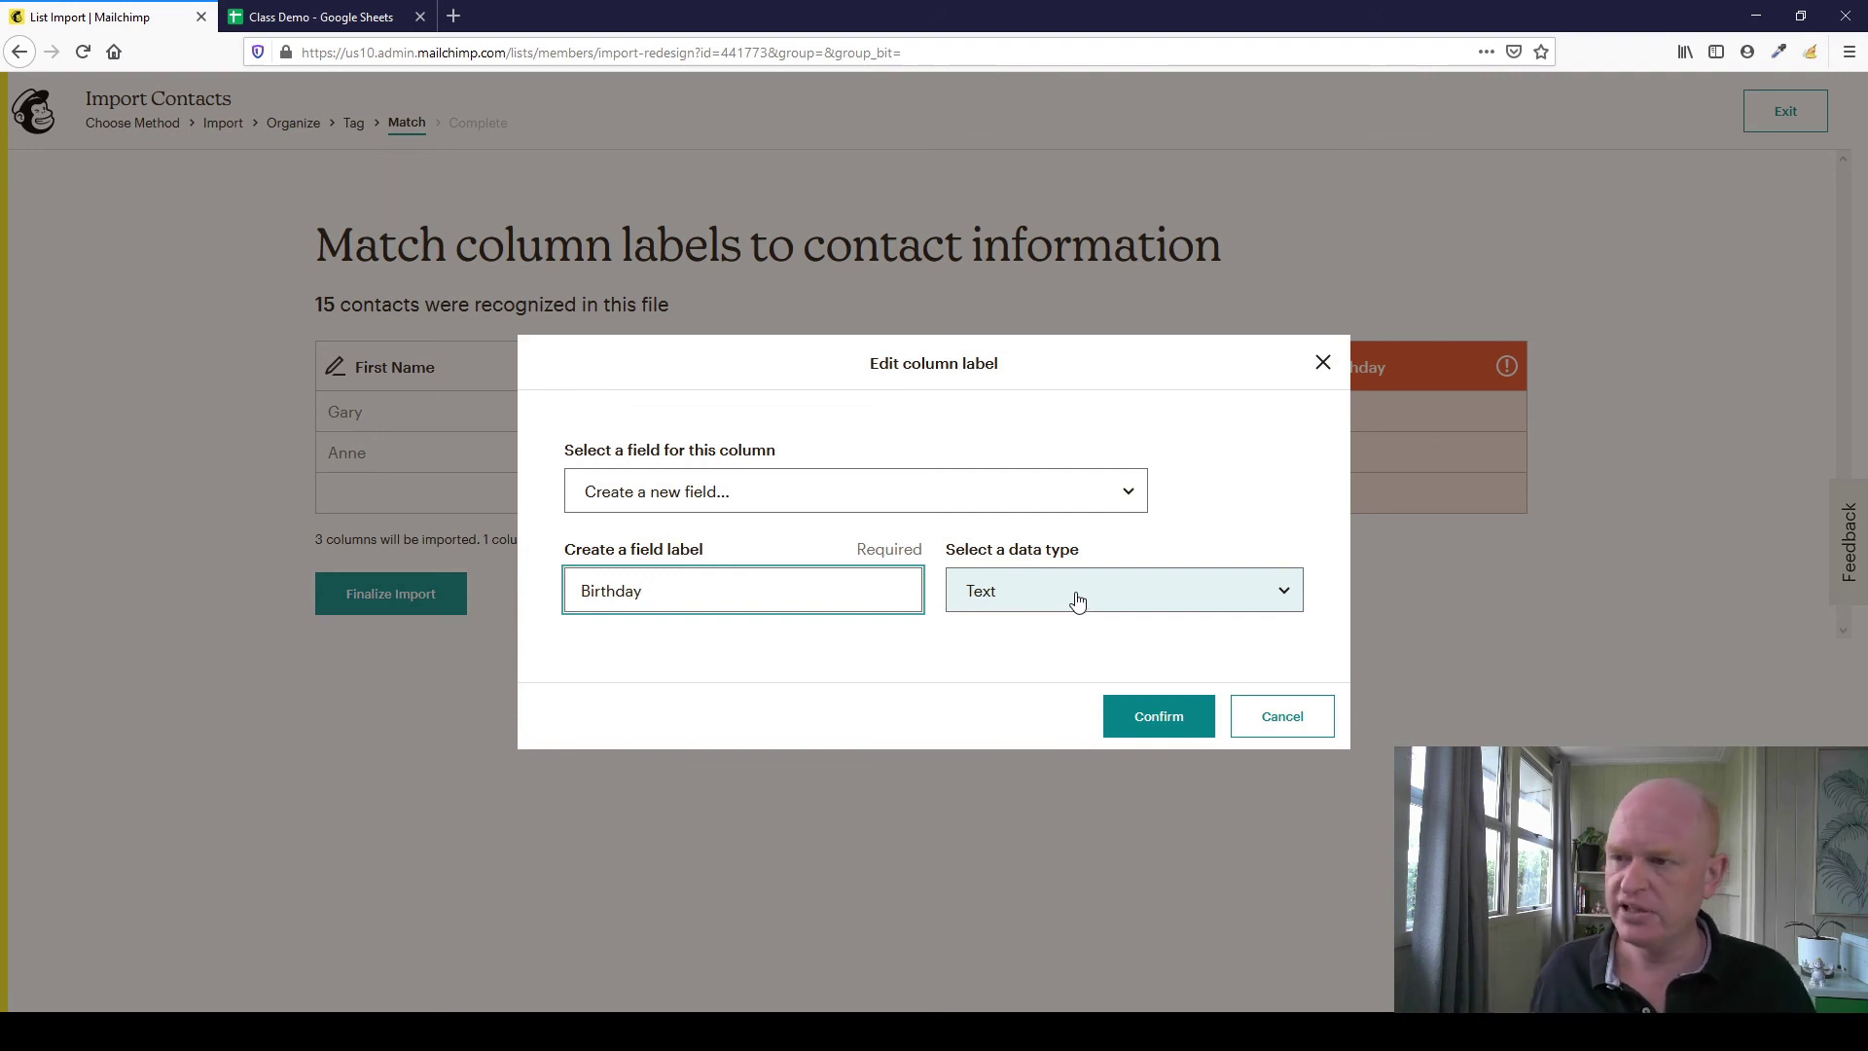
pyautogui.click(1077, 600)
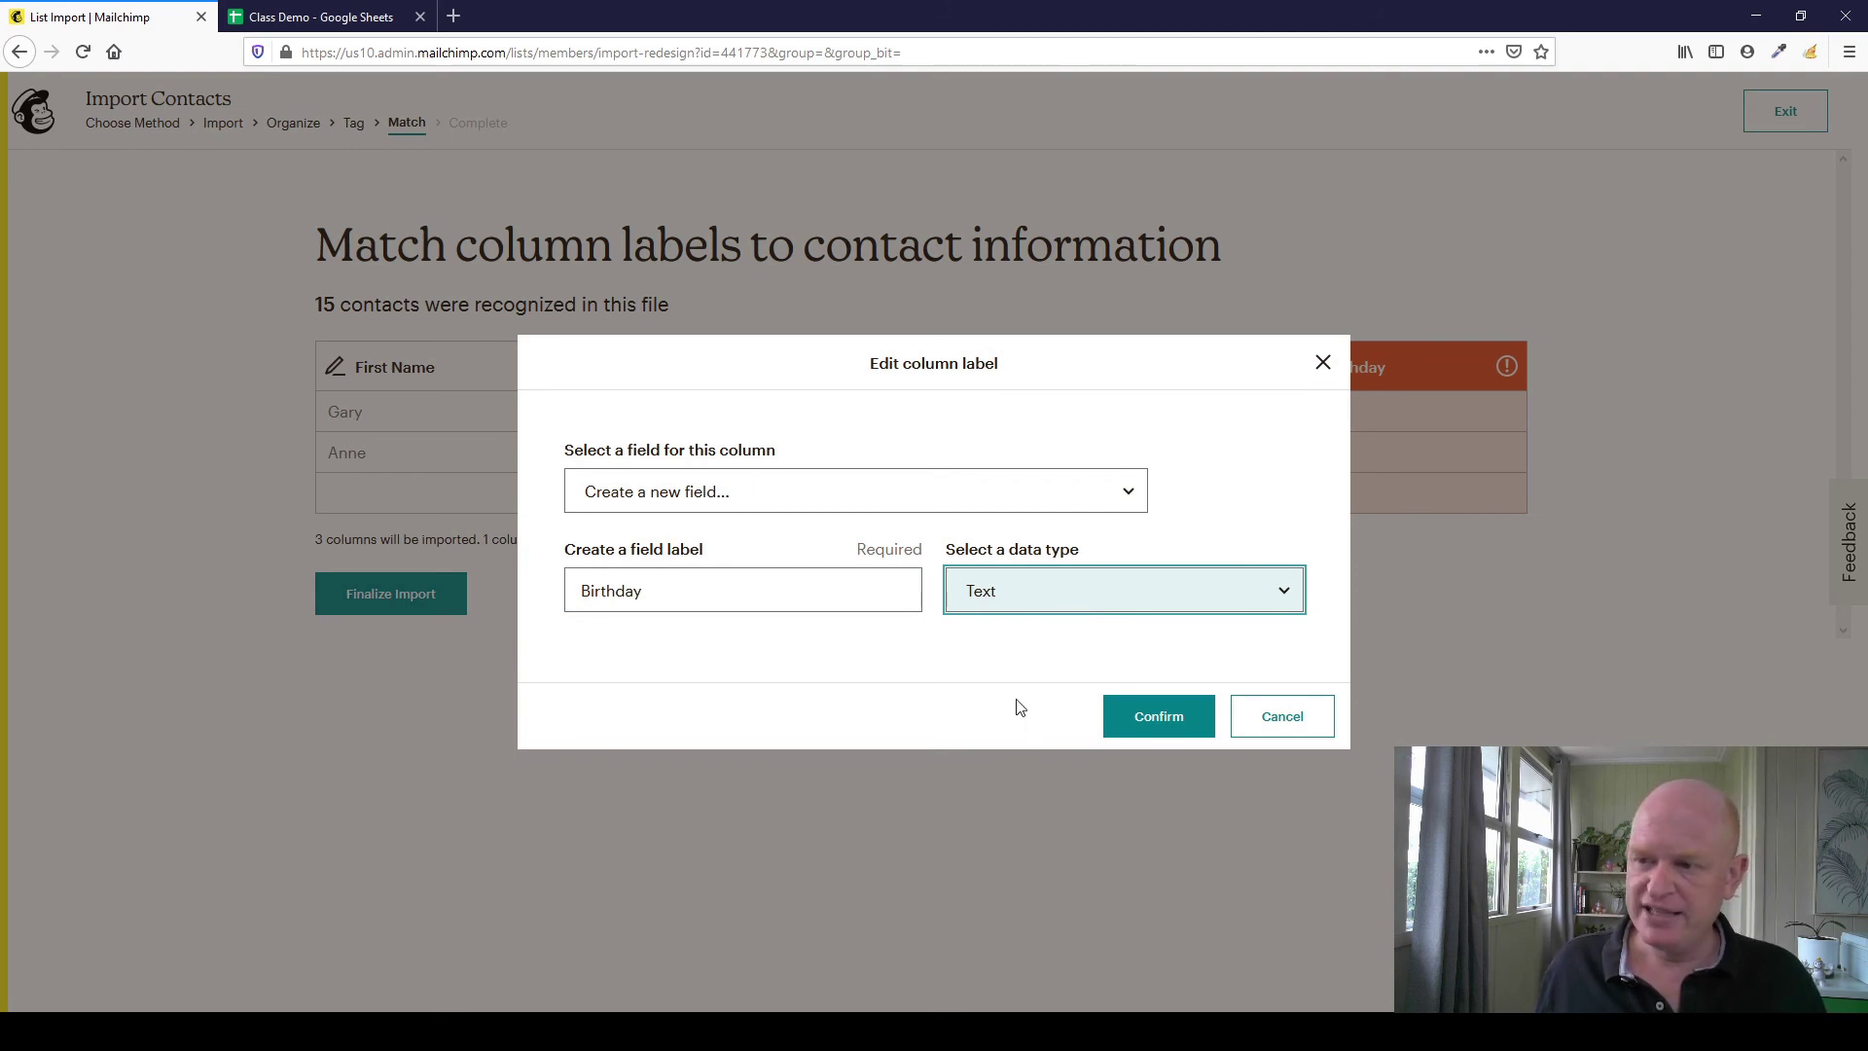
pyautogui.press('b')
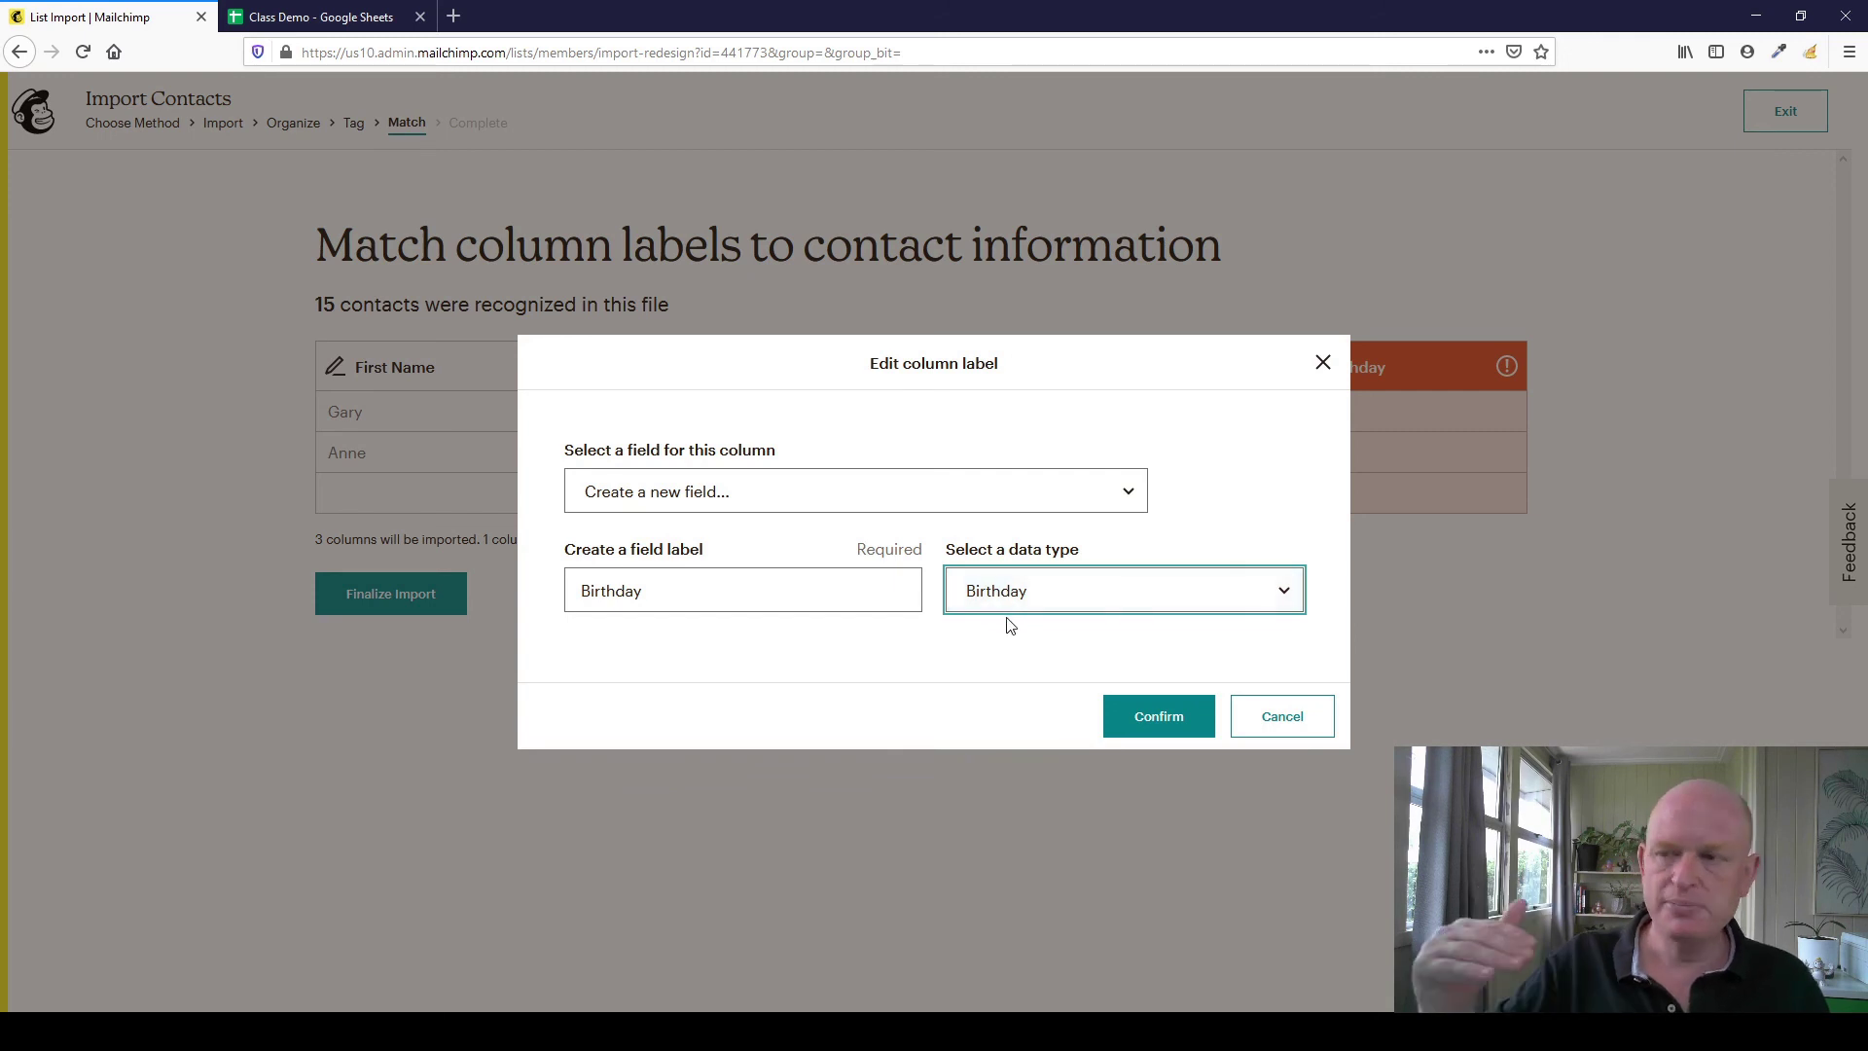
pyautogui.click(1131, 725)
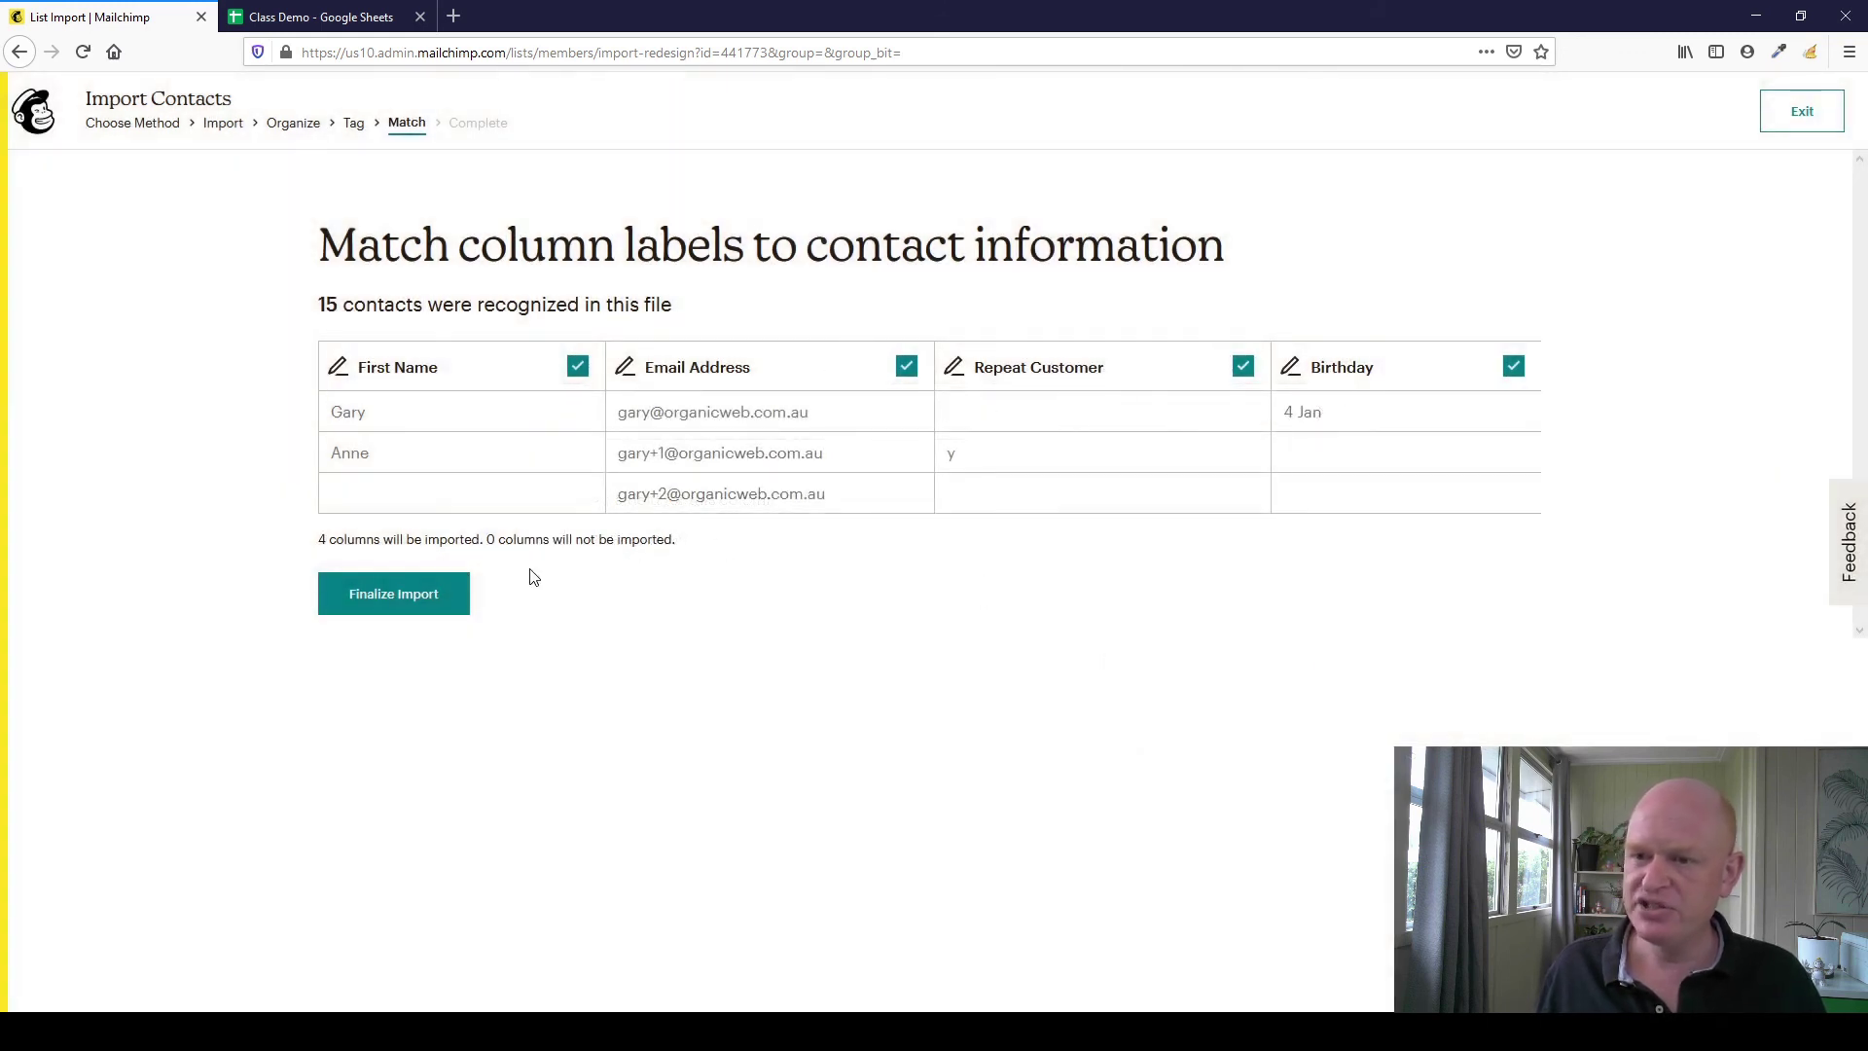
# Finalize and complete the import of the matched contacts, and open the audience's contact list.
pyautogui.click(379, 600)
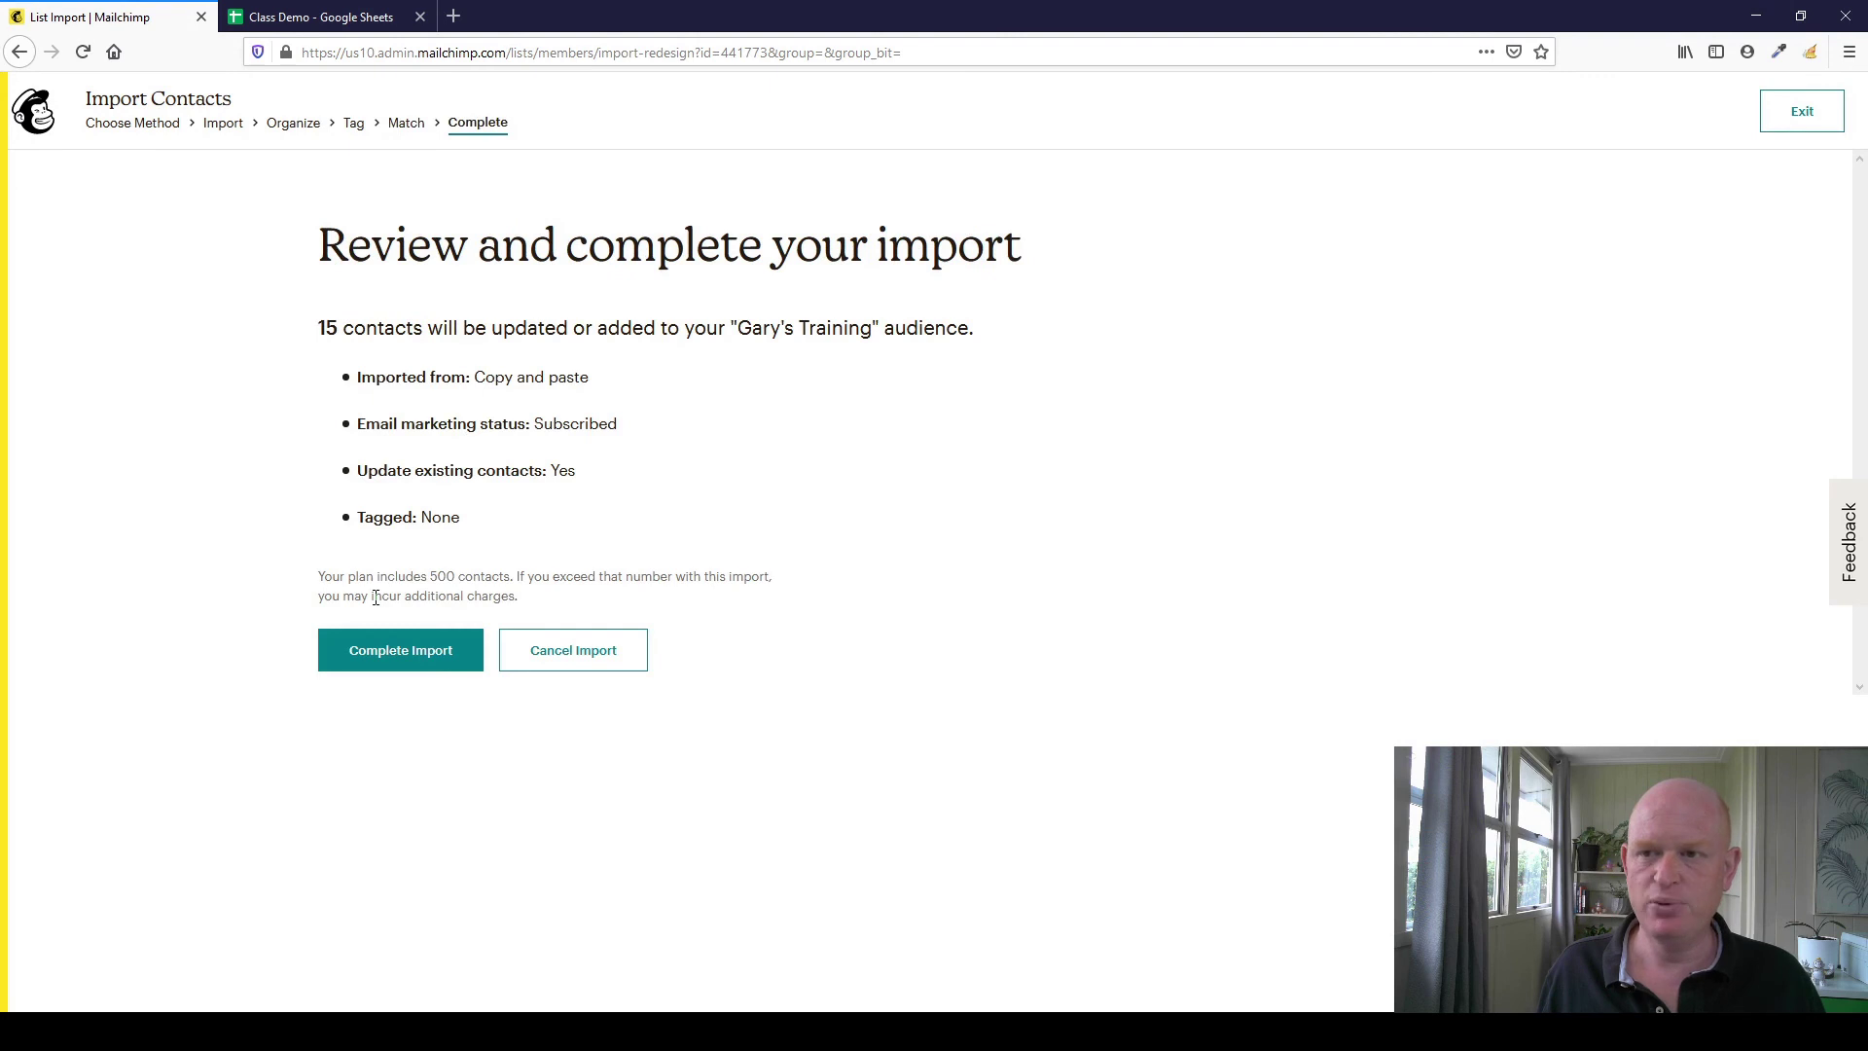
pyautogui.click(407, 664)
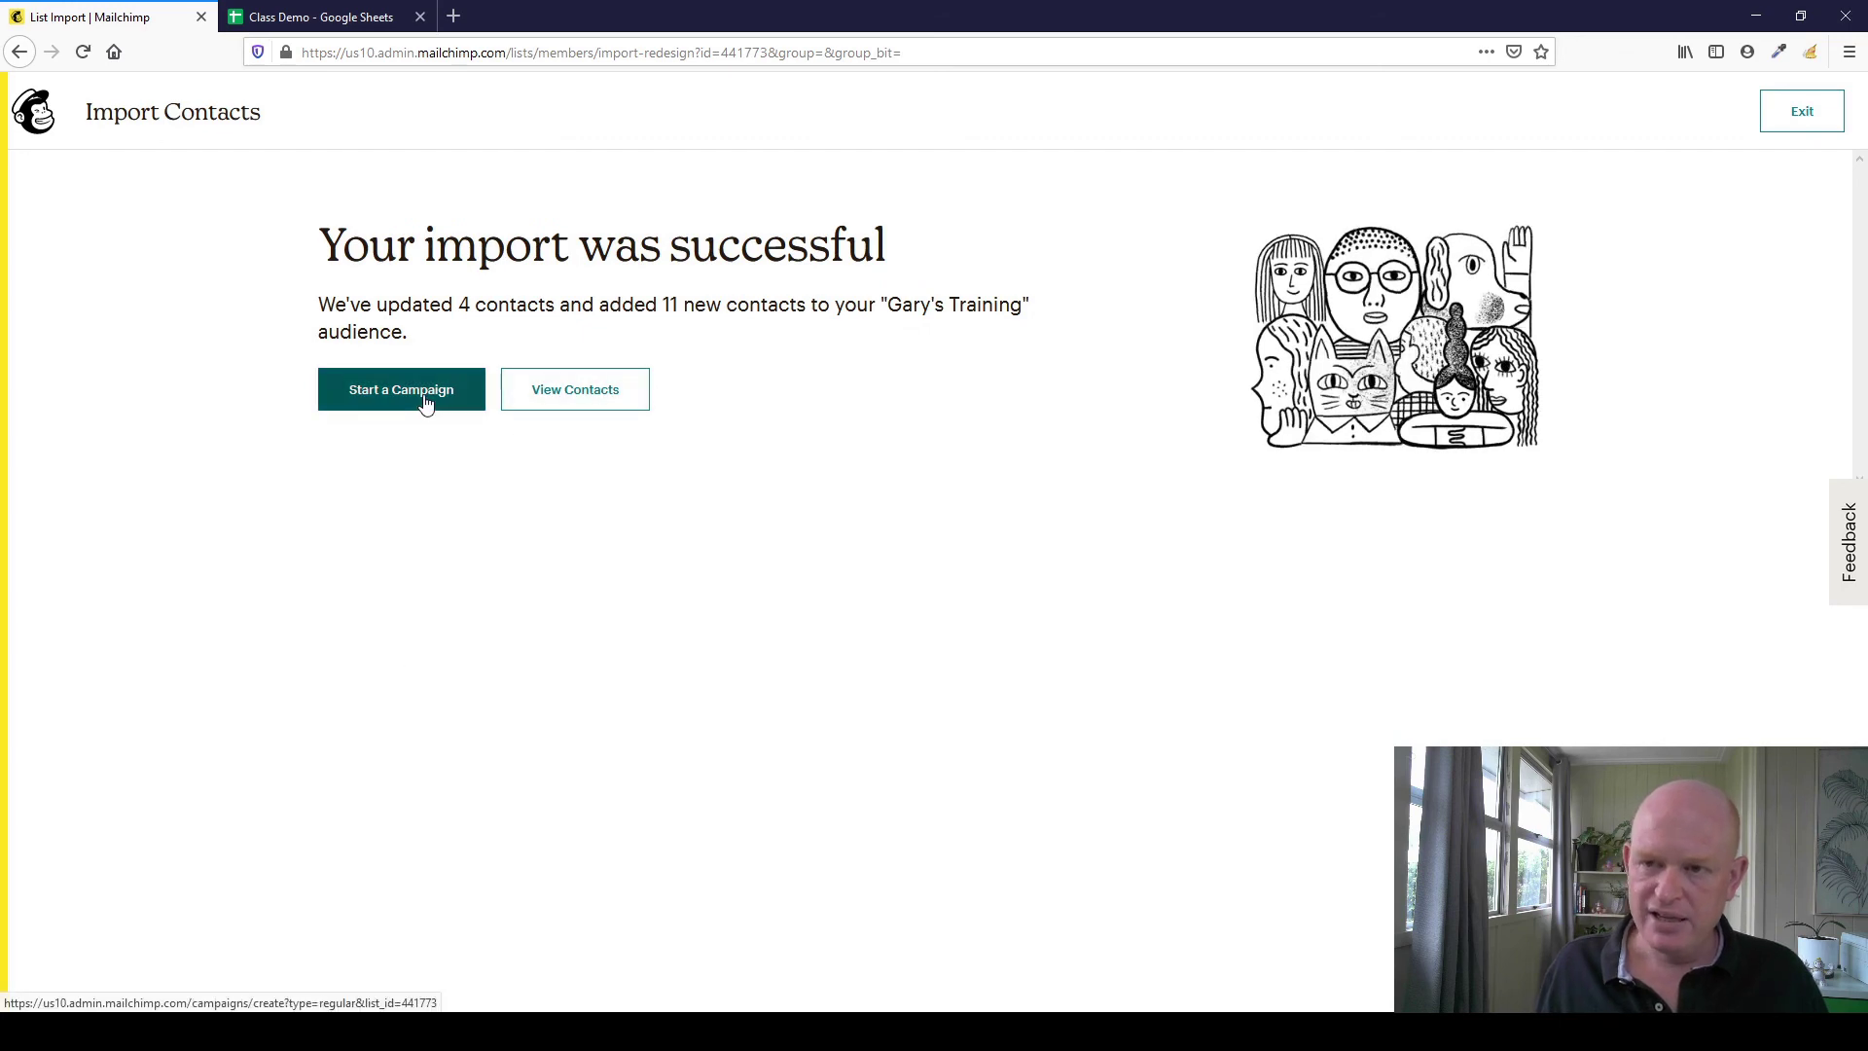
pyautogui.click(596, 405)
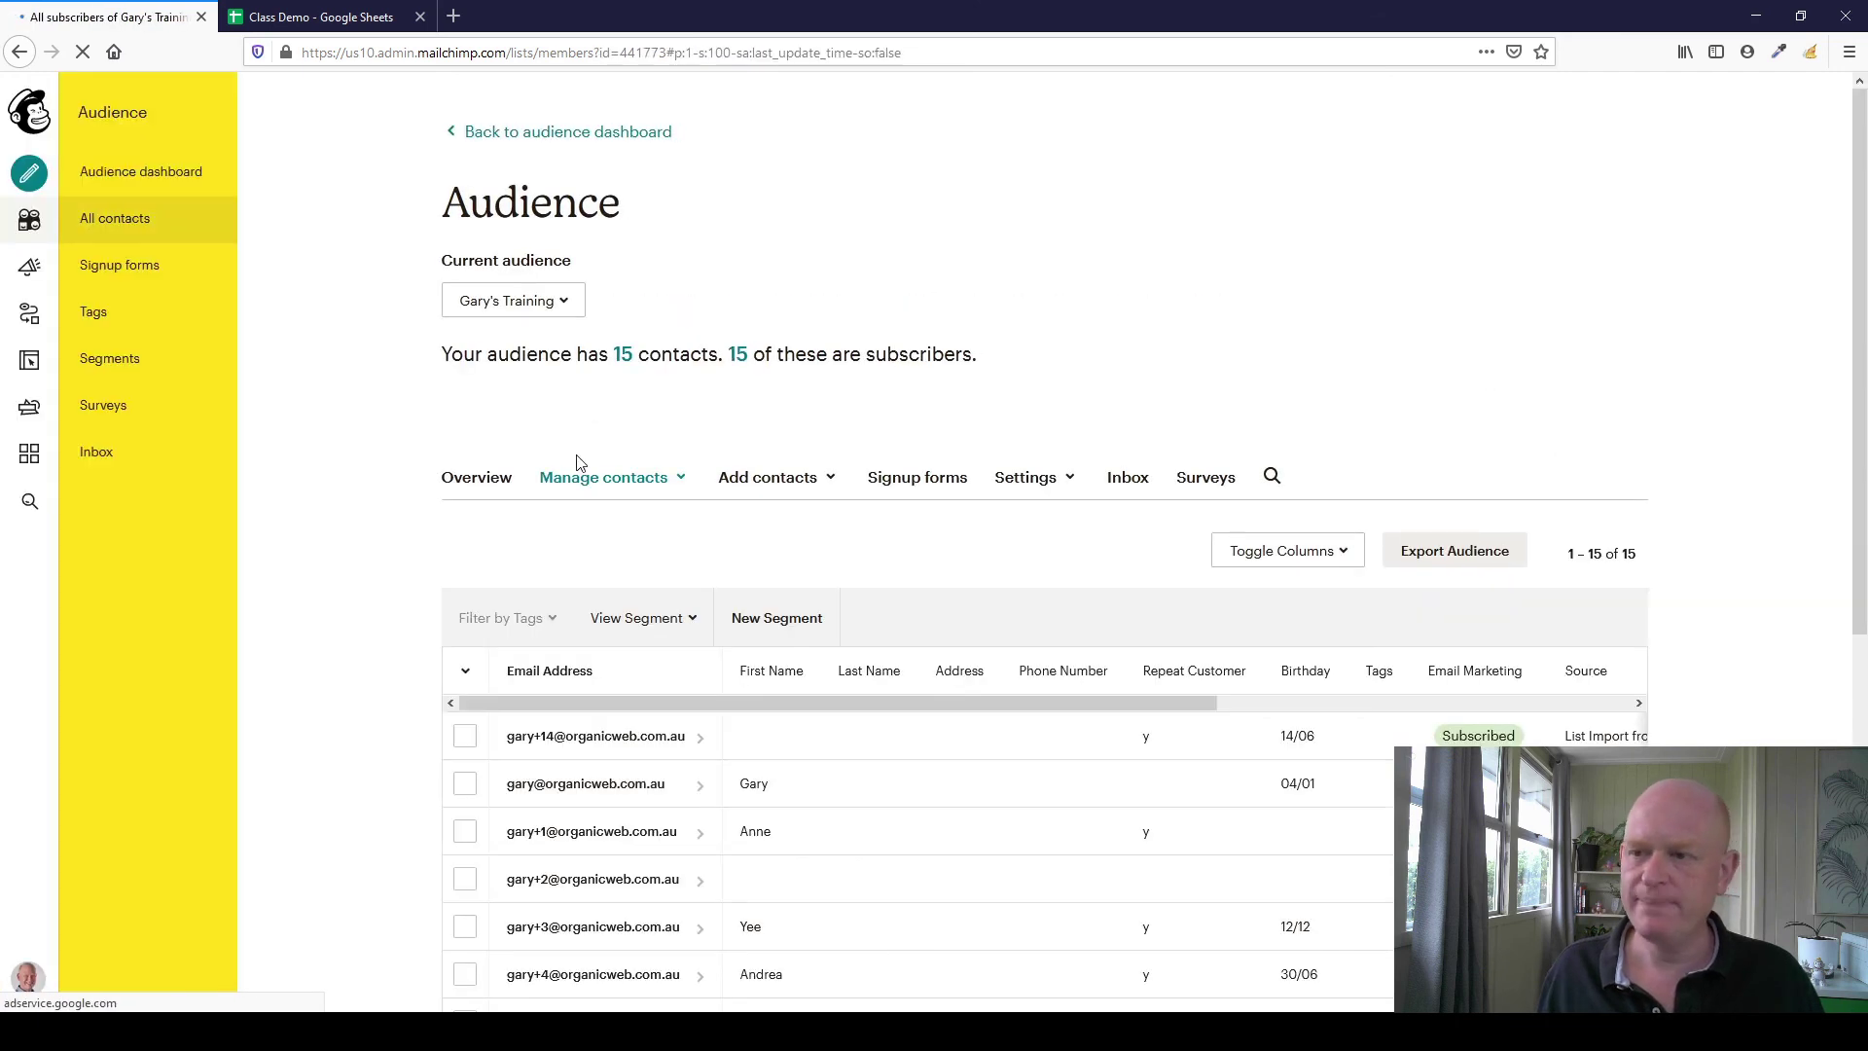
# Review the imported Repeat Customer and Birthday values in the contact table, and show the options for adding contacts.
pyautogui.scroll(-3, 496, 492)
pyautogui.scroll(-1, 519, 487)
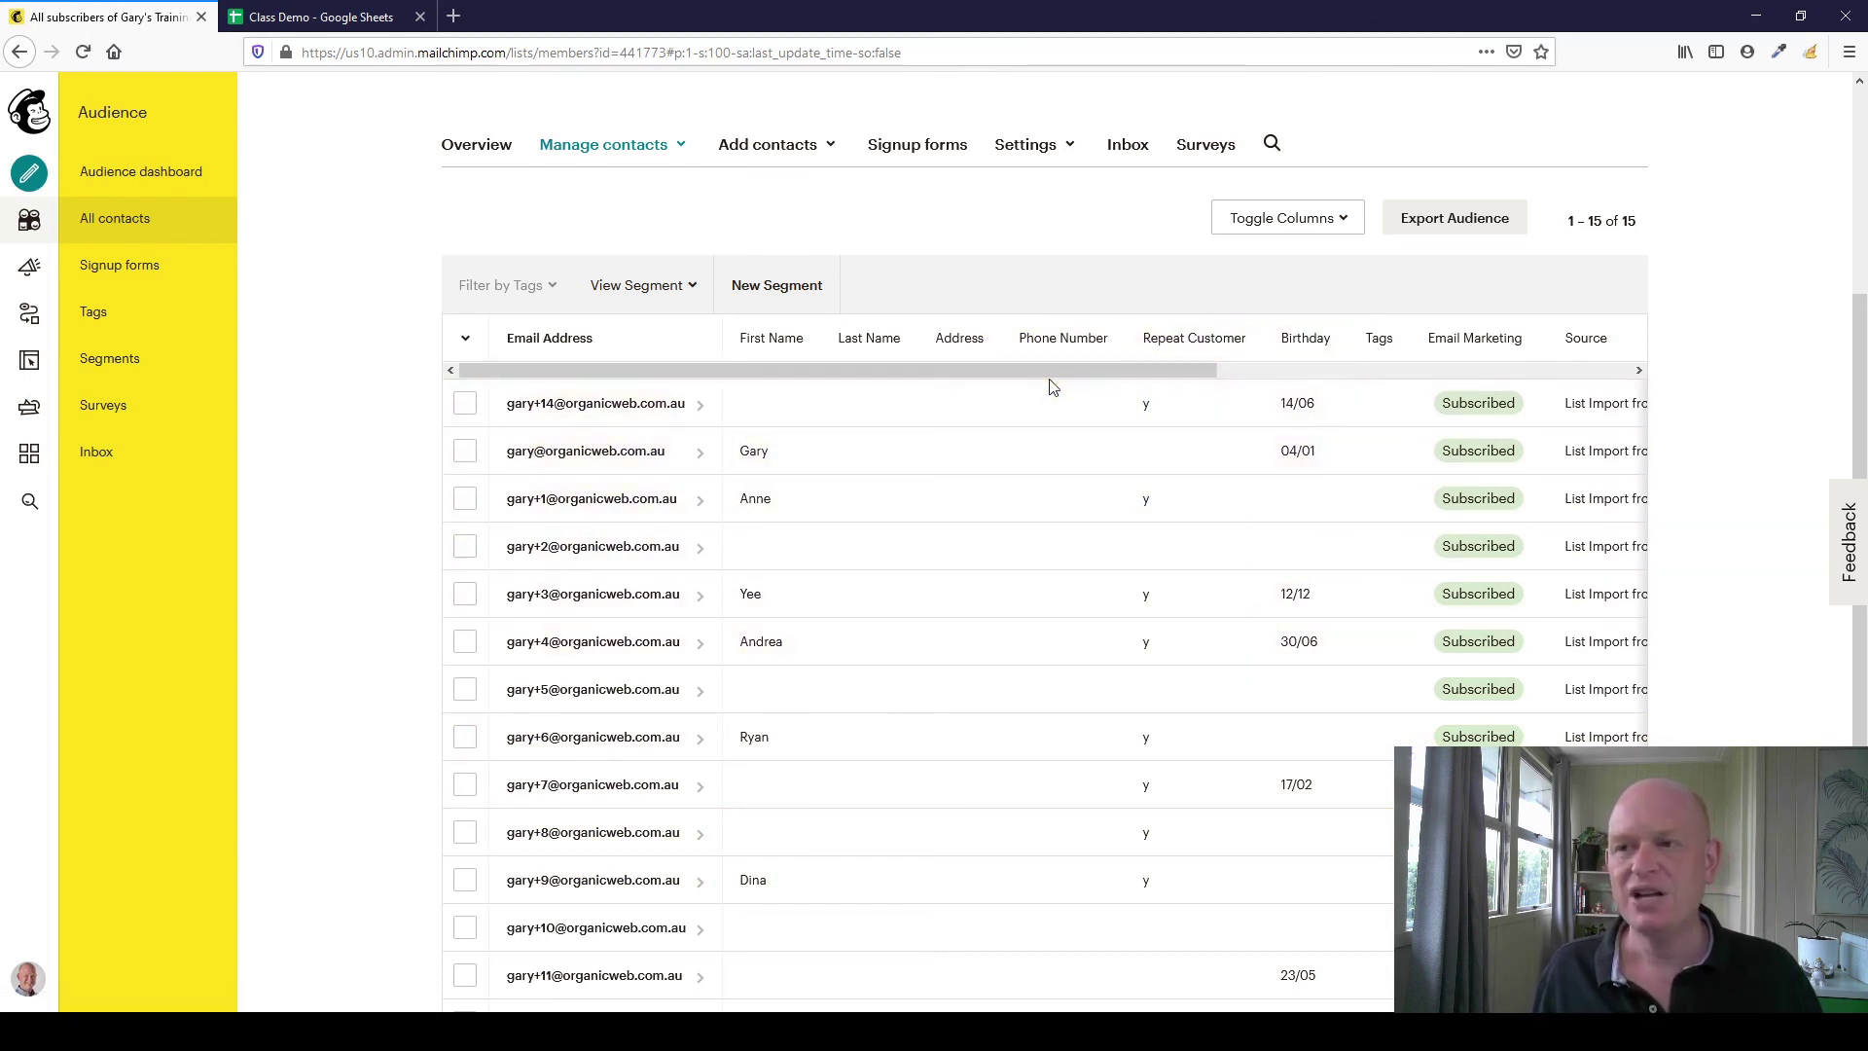
pyautogui.scroll(2, 1057, 425)
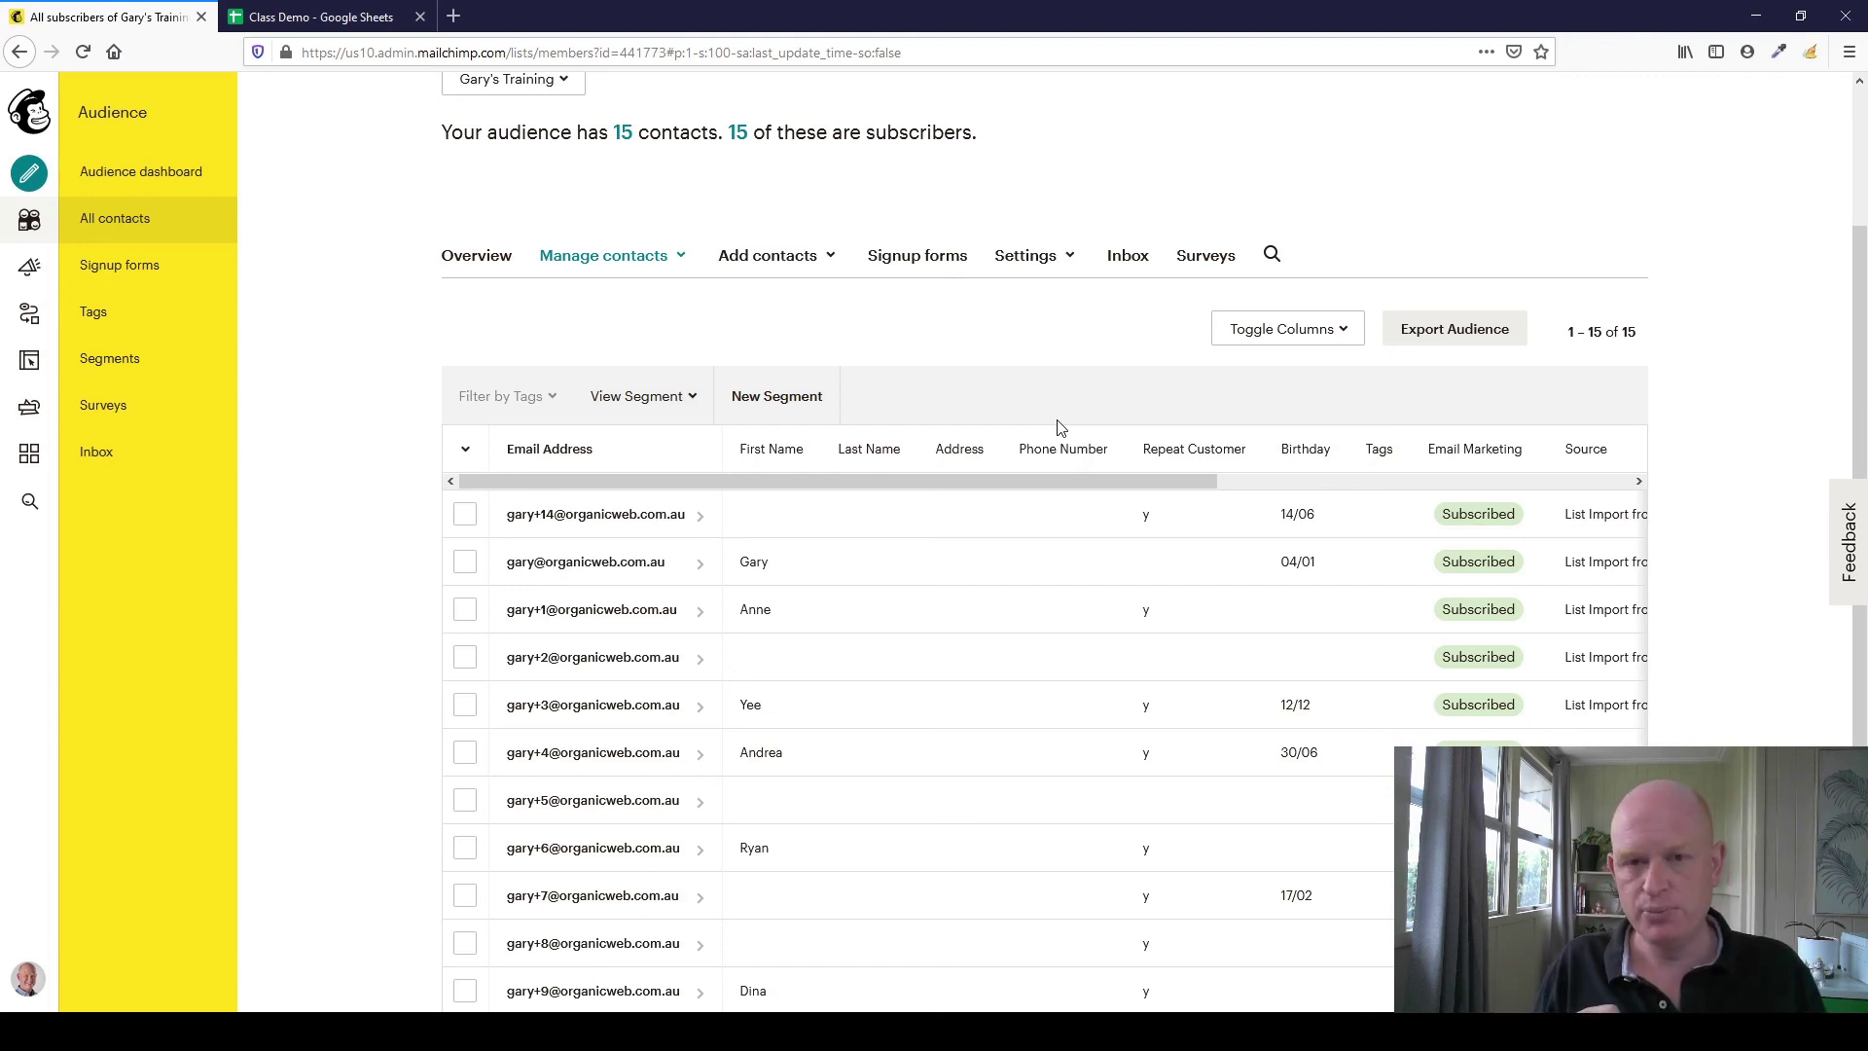
pyautogui.click(835, 256)
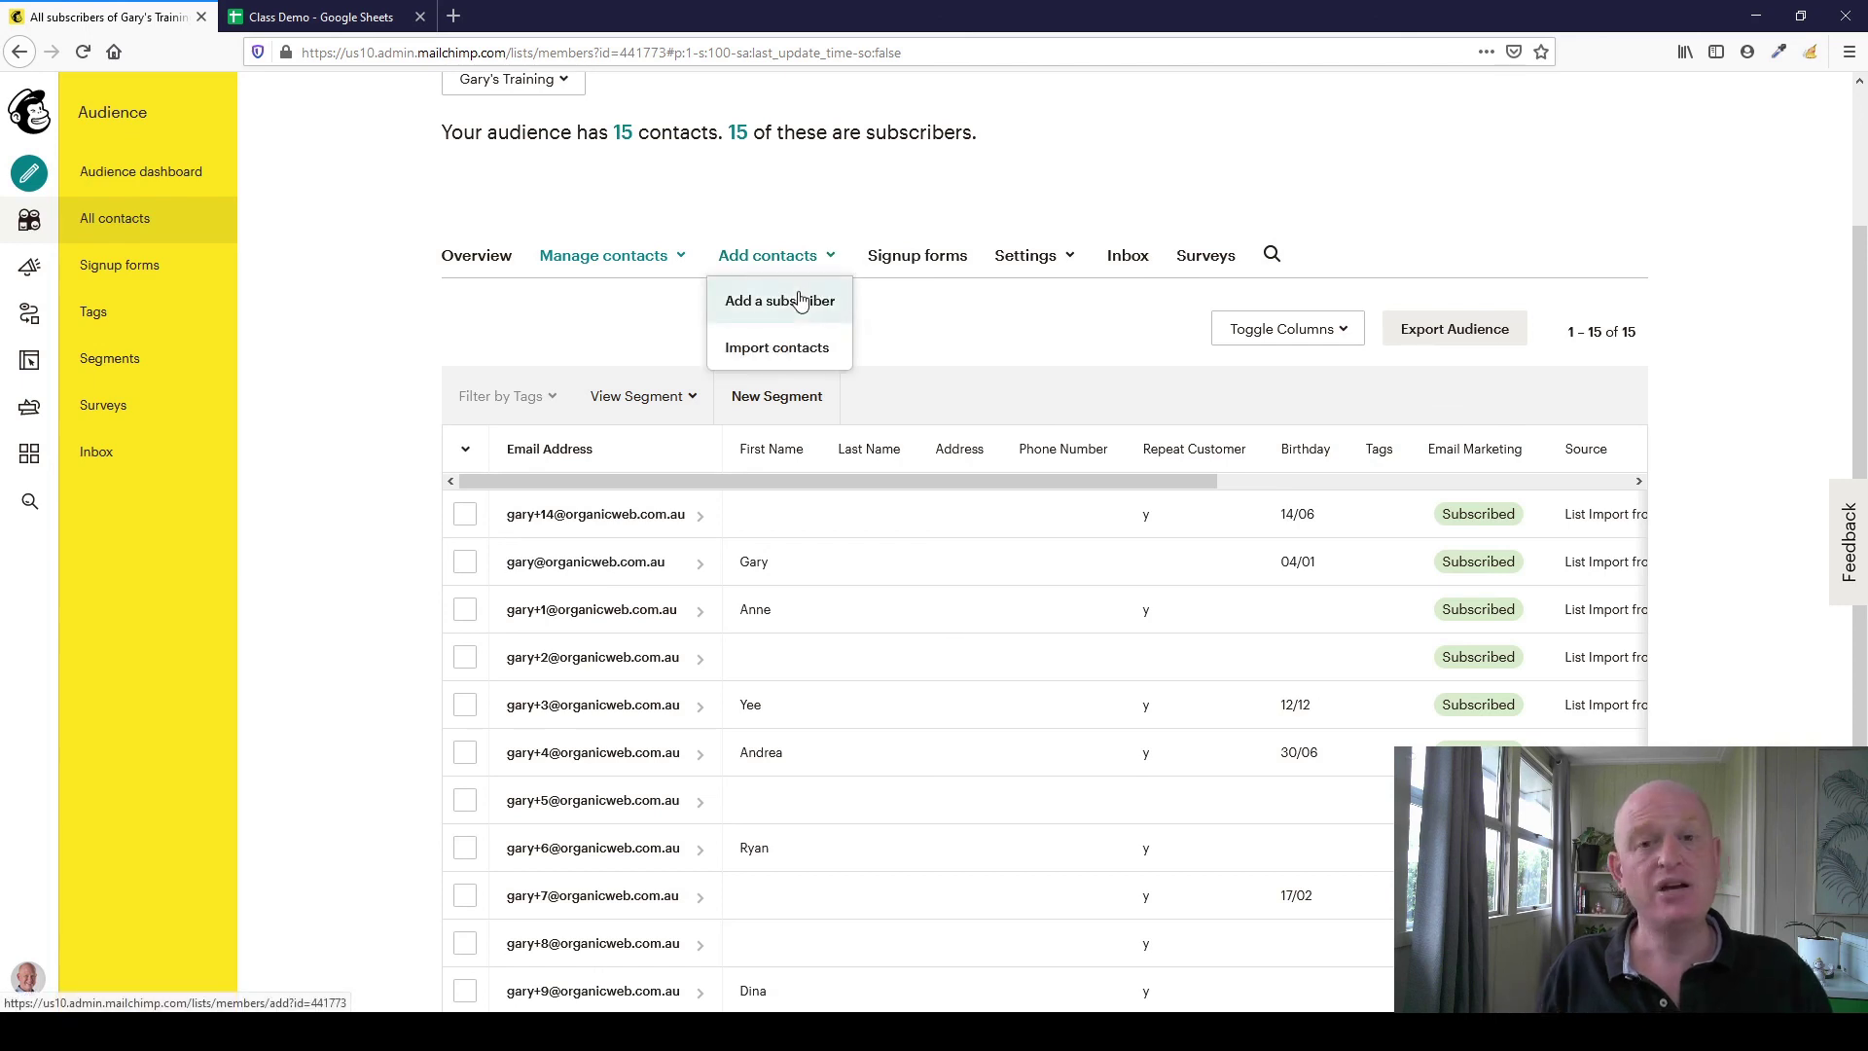